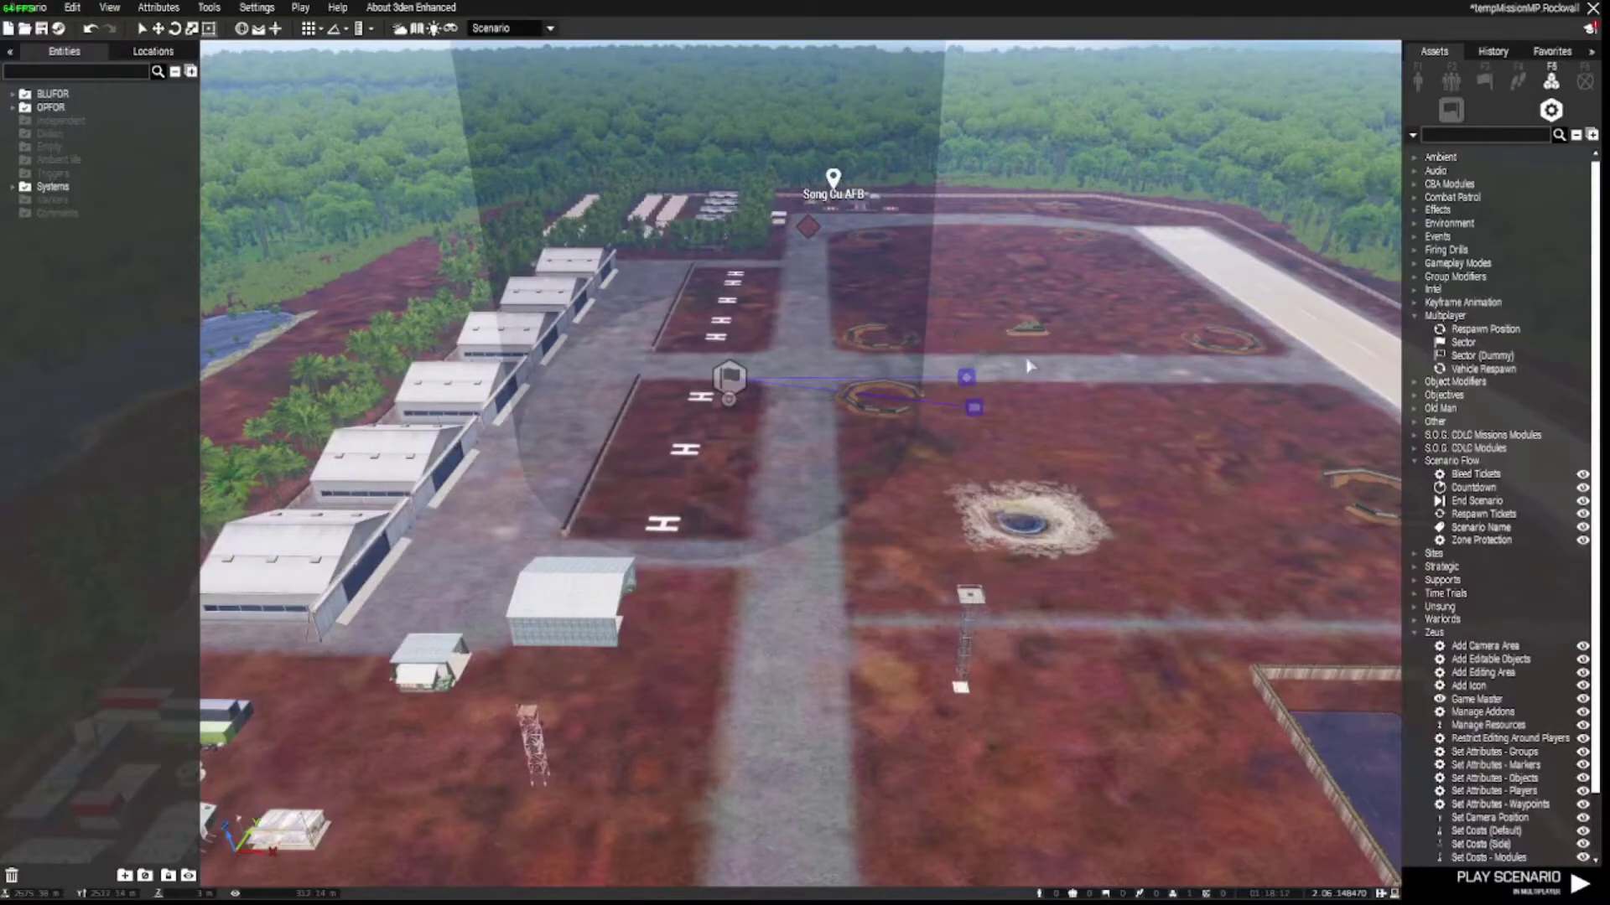
# - Shift the sector module at the helipads slightly toward the near hangar
pyautogui.press('w')
pyautogui.moveTo(1029, 366)
pyautogui.mouseDown(button='right')
pyautogui.moveTo(1042, 434)
pyautogui.moveTo(1057, 367)
pyautogui.moveTo(1042, 371)
pyautogui.mouseUp(button='right')
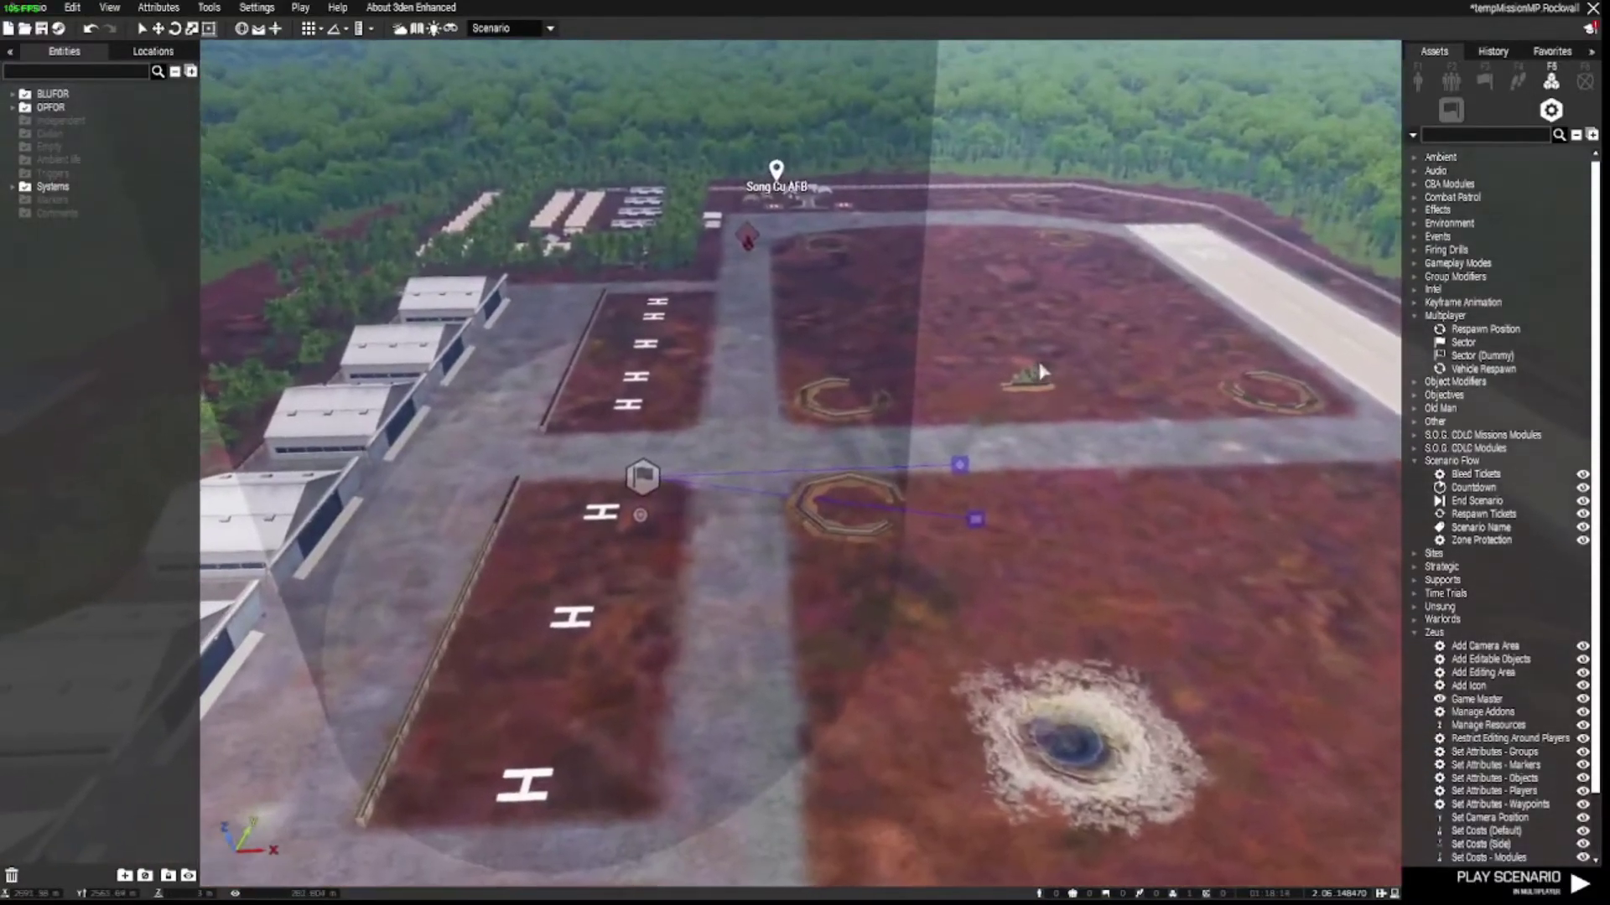
pyautogui.press('s')
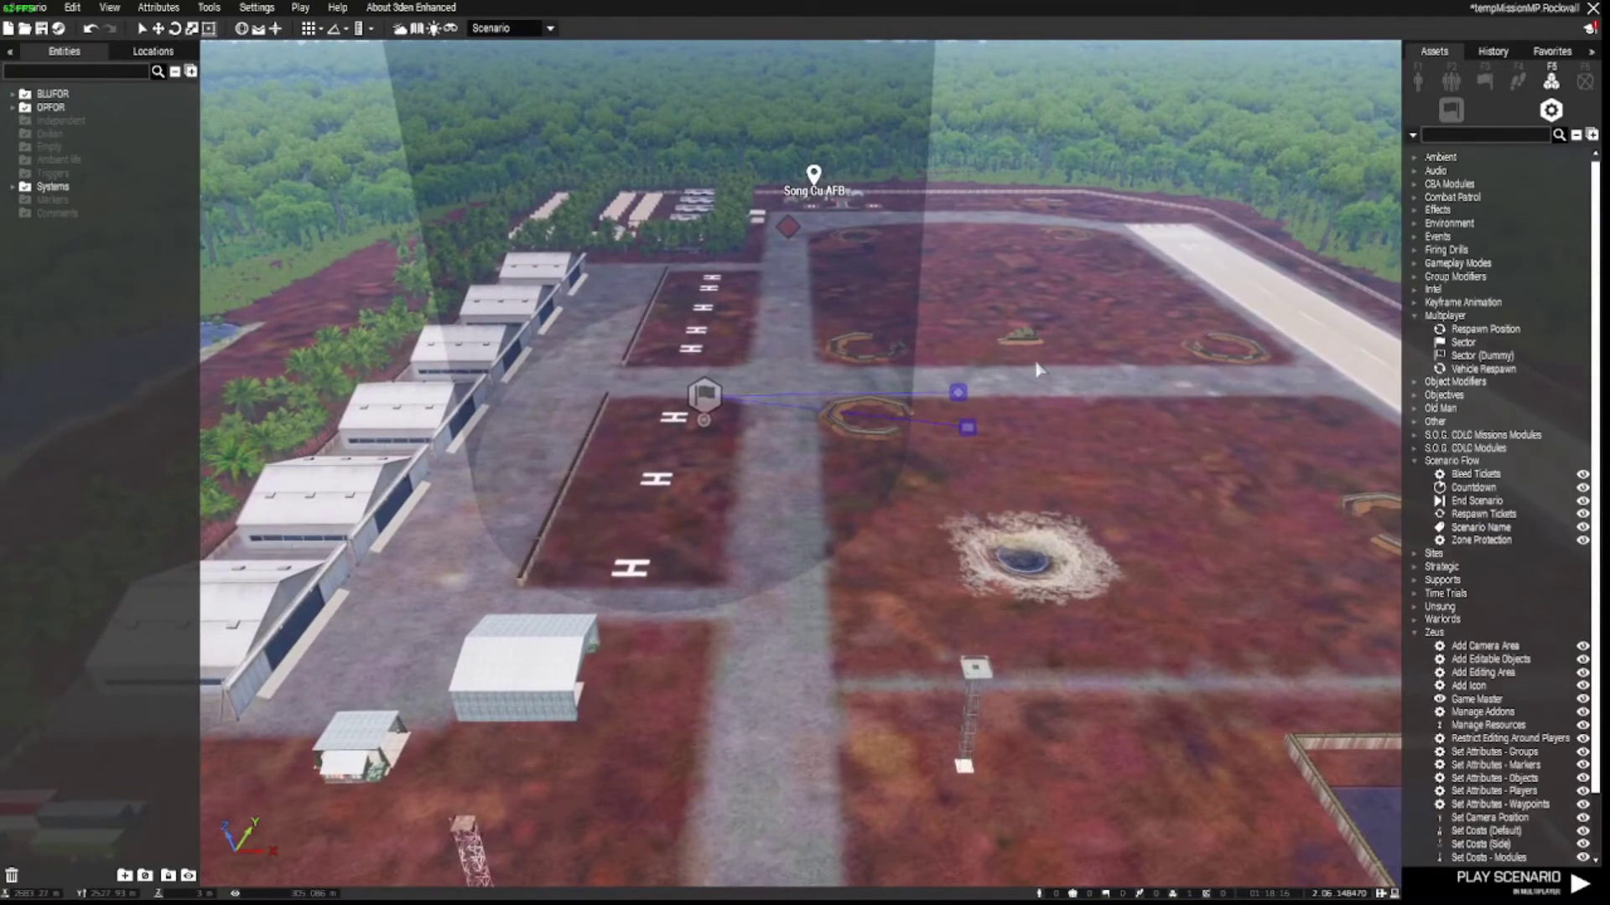
pyautogui.press('w')
pyautogui.moveTo(1040, 370); pyautogui.dragTo(1040, 362, button='right')
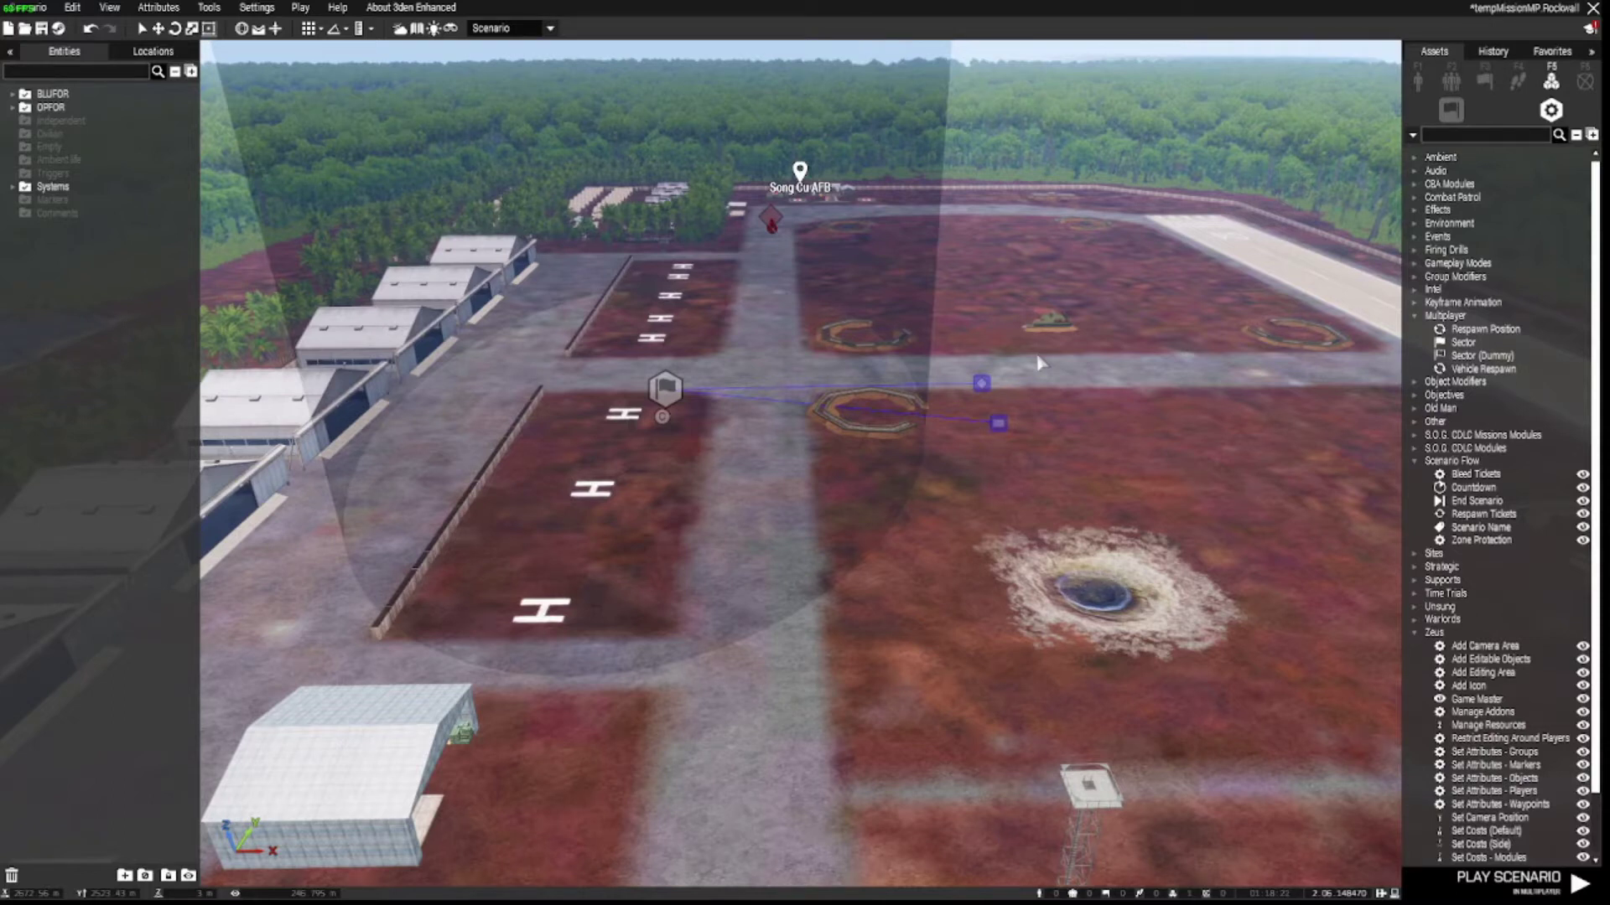
pyautogui.press('a')
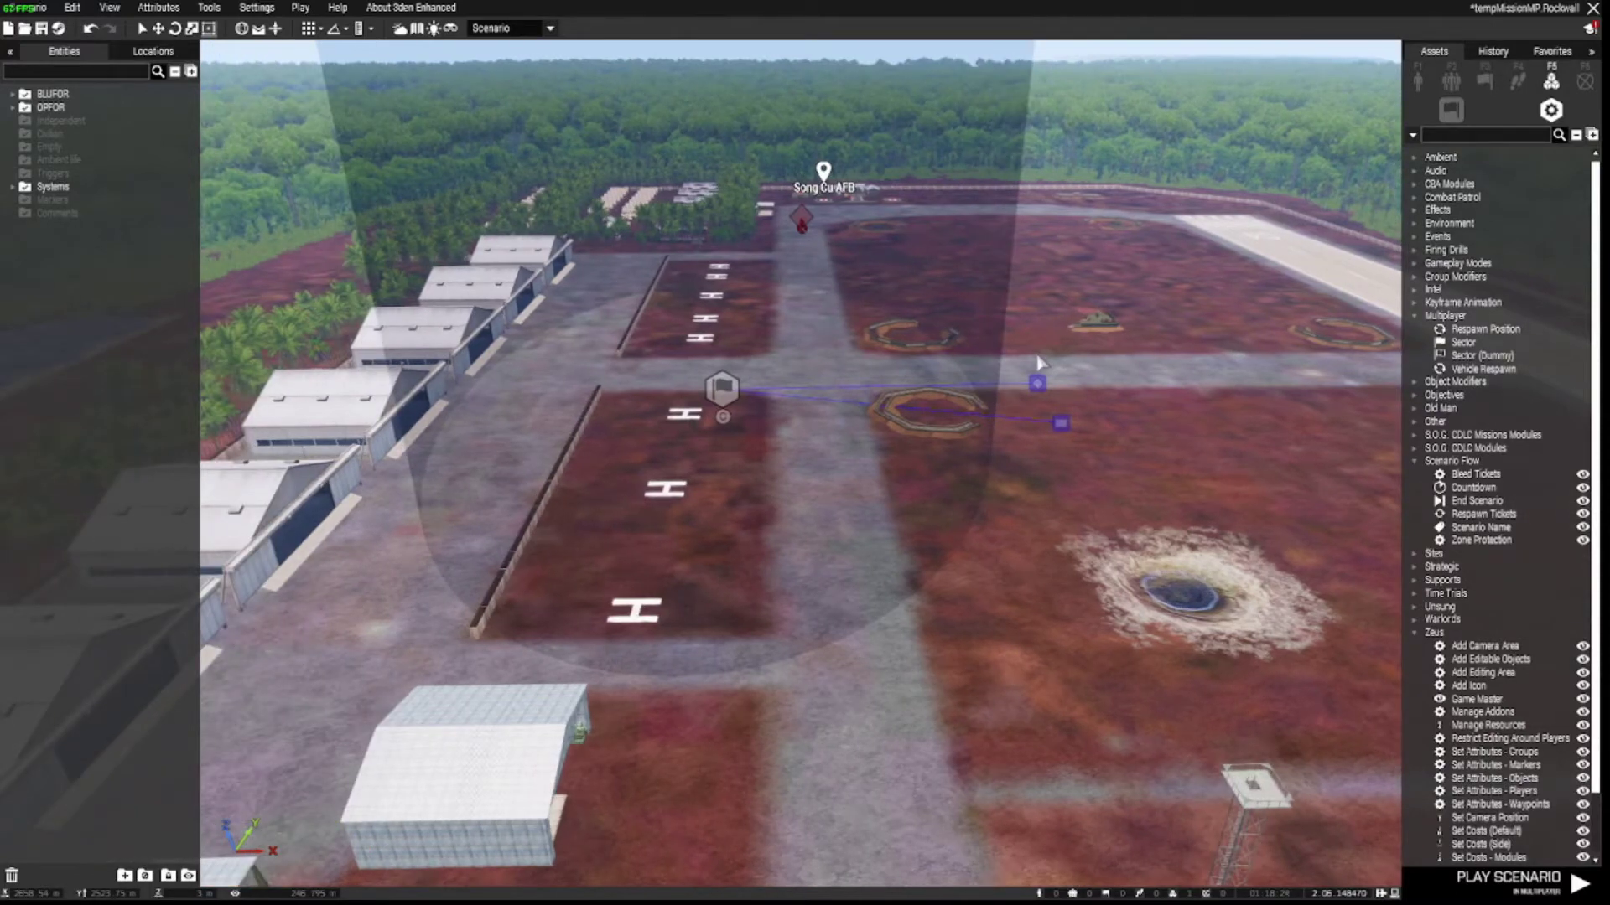
pyautogui.click(722, 388)
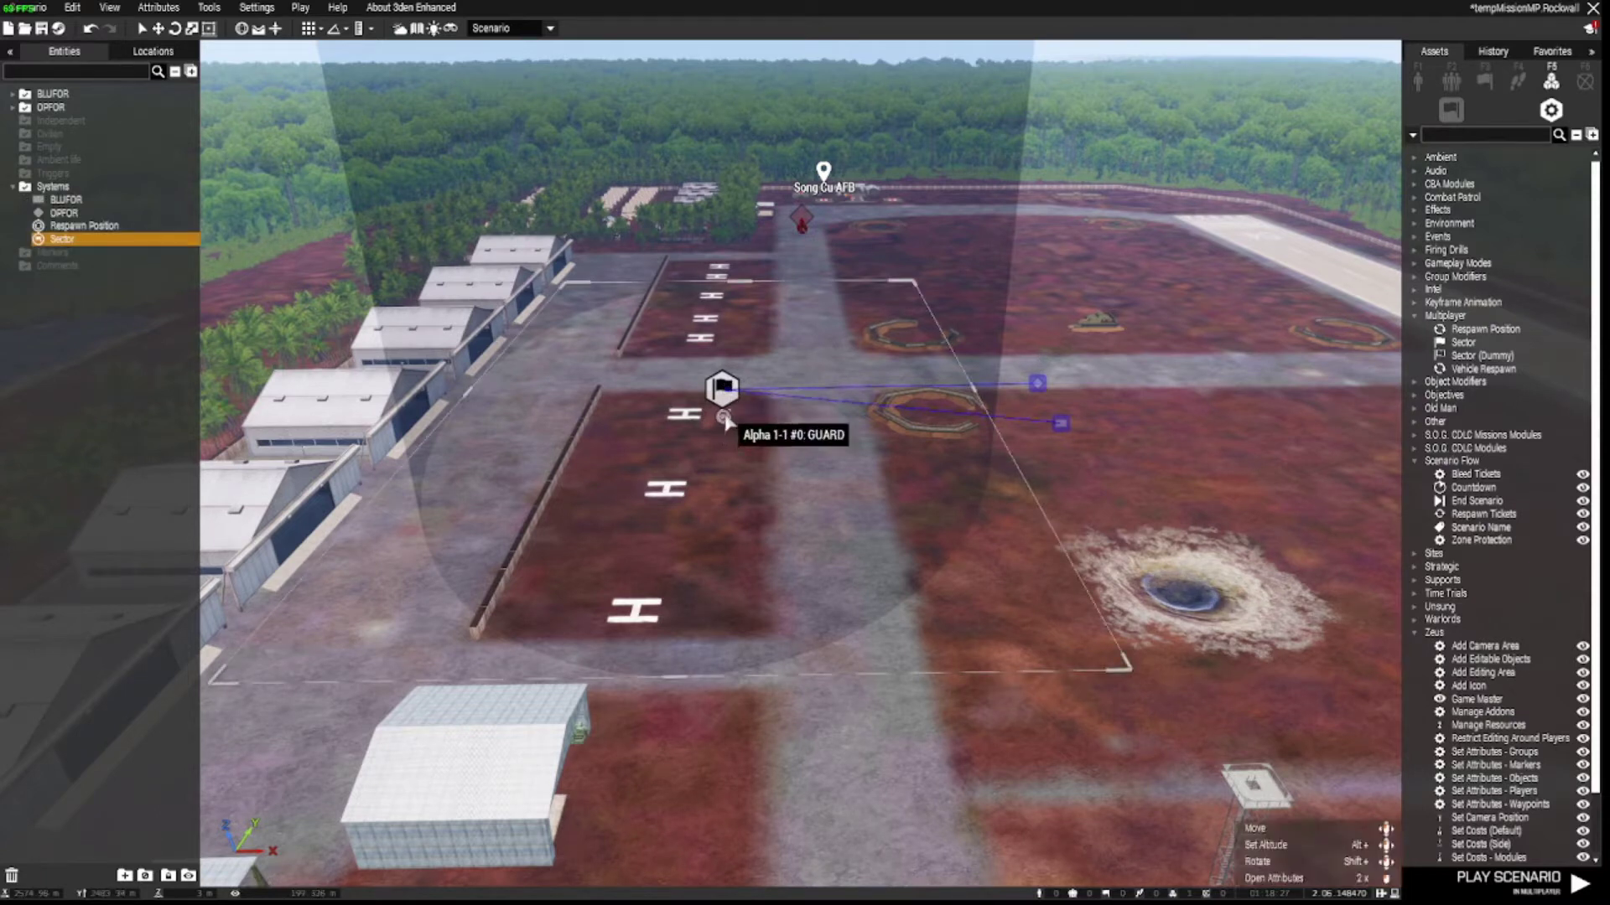
pyautogui.moveTo(724, 394)
pyautogui.mouseDown()
pyautogui.moveTo(731, 467)
pyautogui.moveTo(737, 414)
pyautogui.mouseUp()
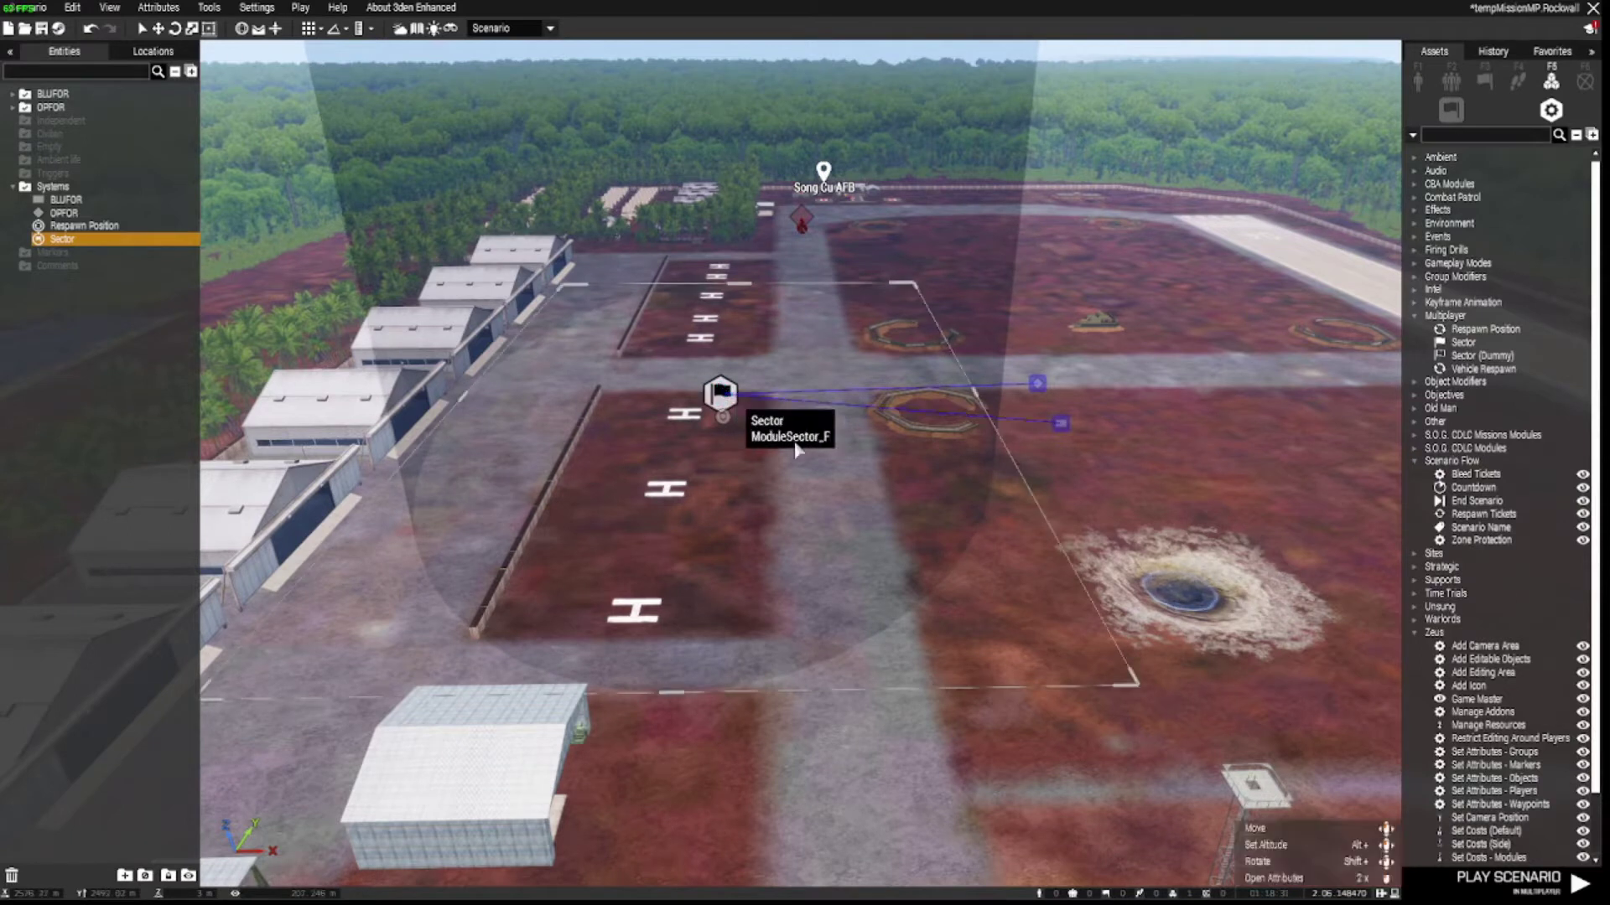
# - Place a trigger with a 100 m diameter on the helipad area next to the sector module
pyautogui.press('d')
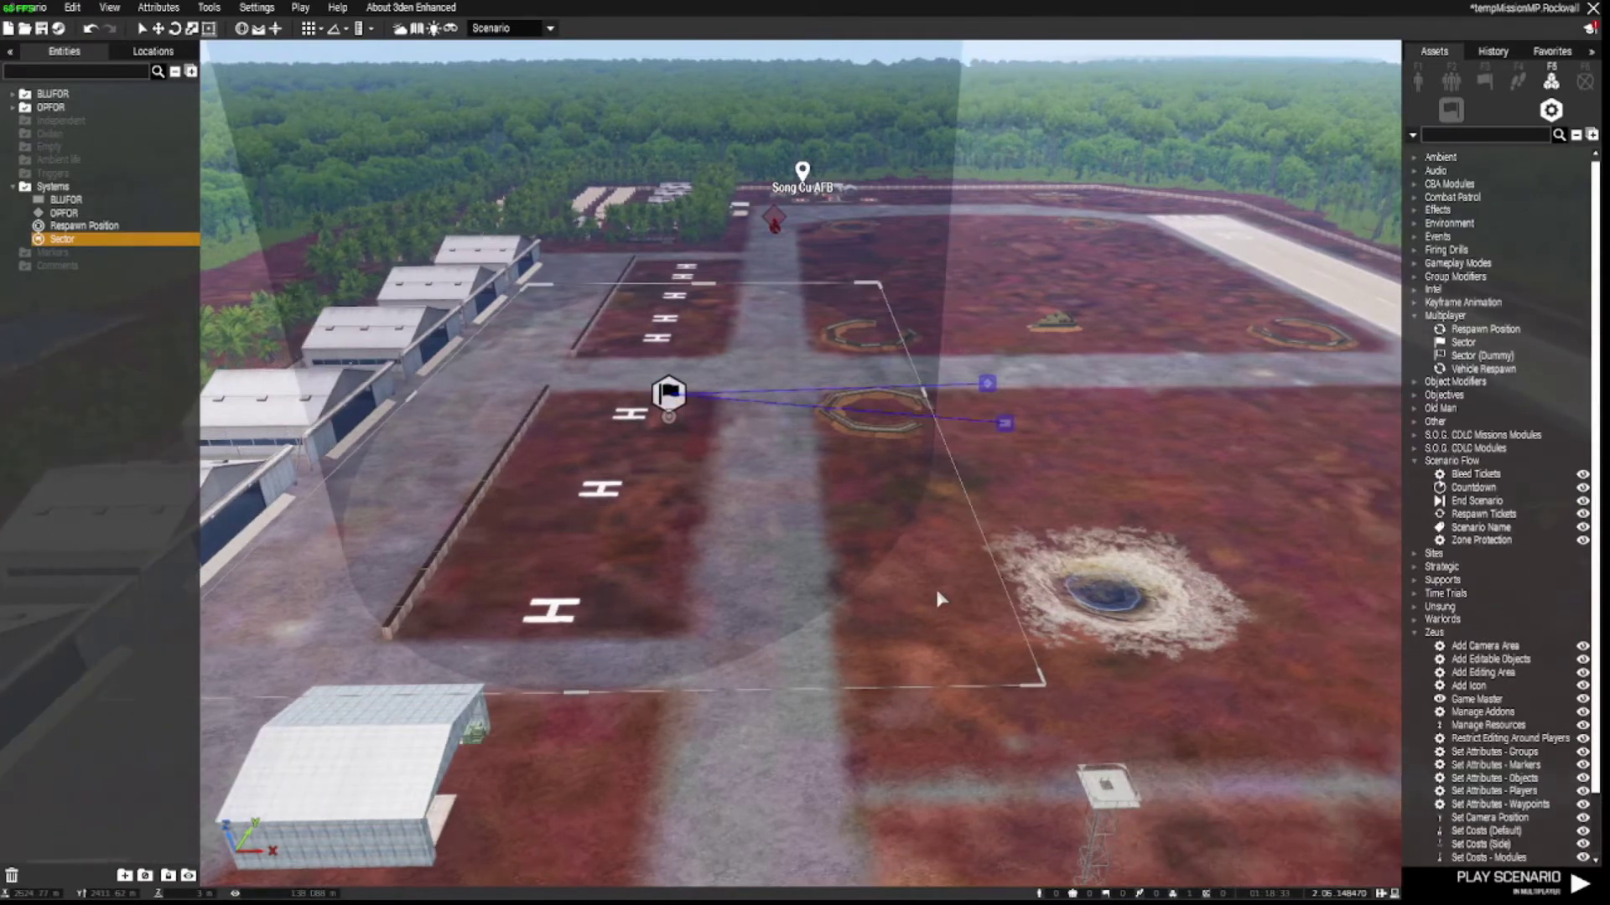
pyautogui.press('a')
pyautogui.press('w')
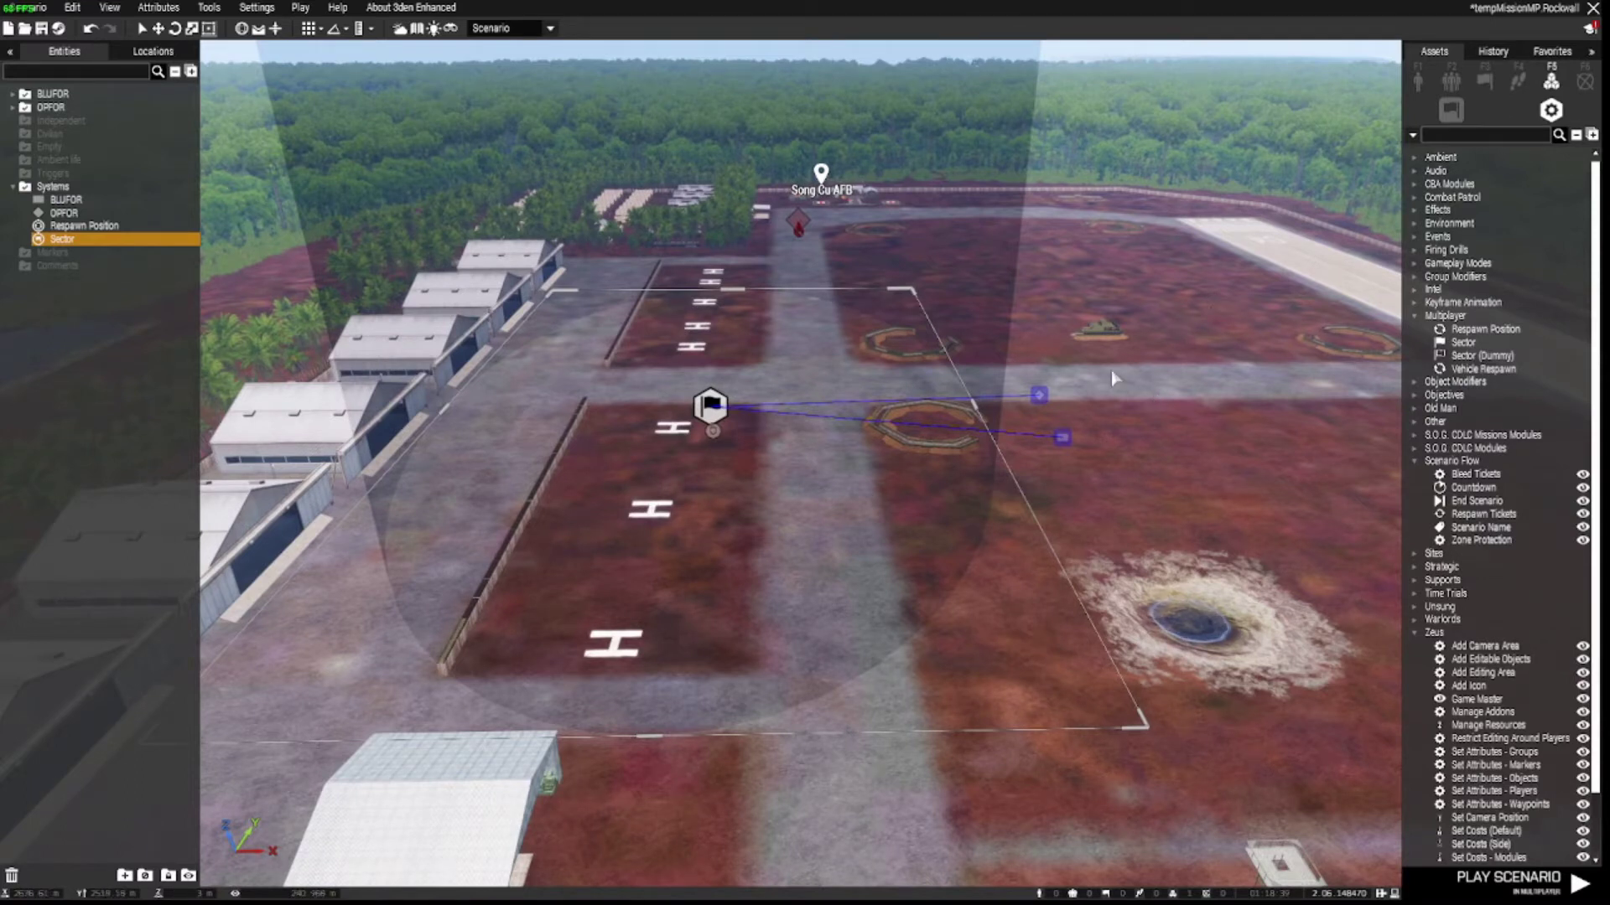
pyautogui.click(863, 259)
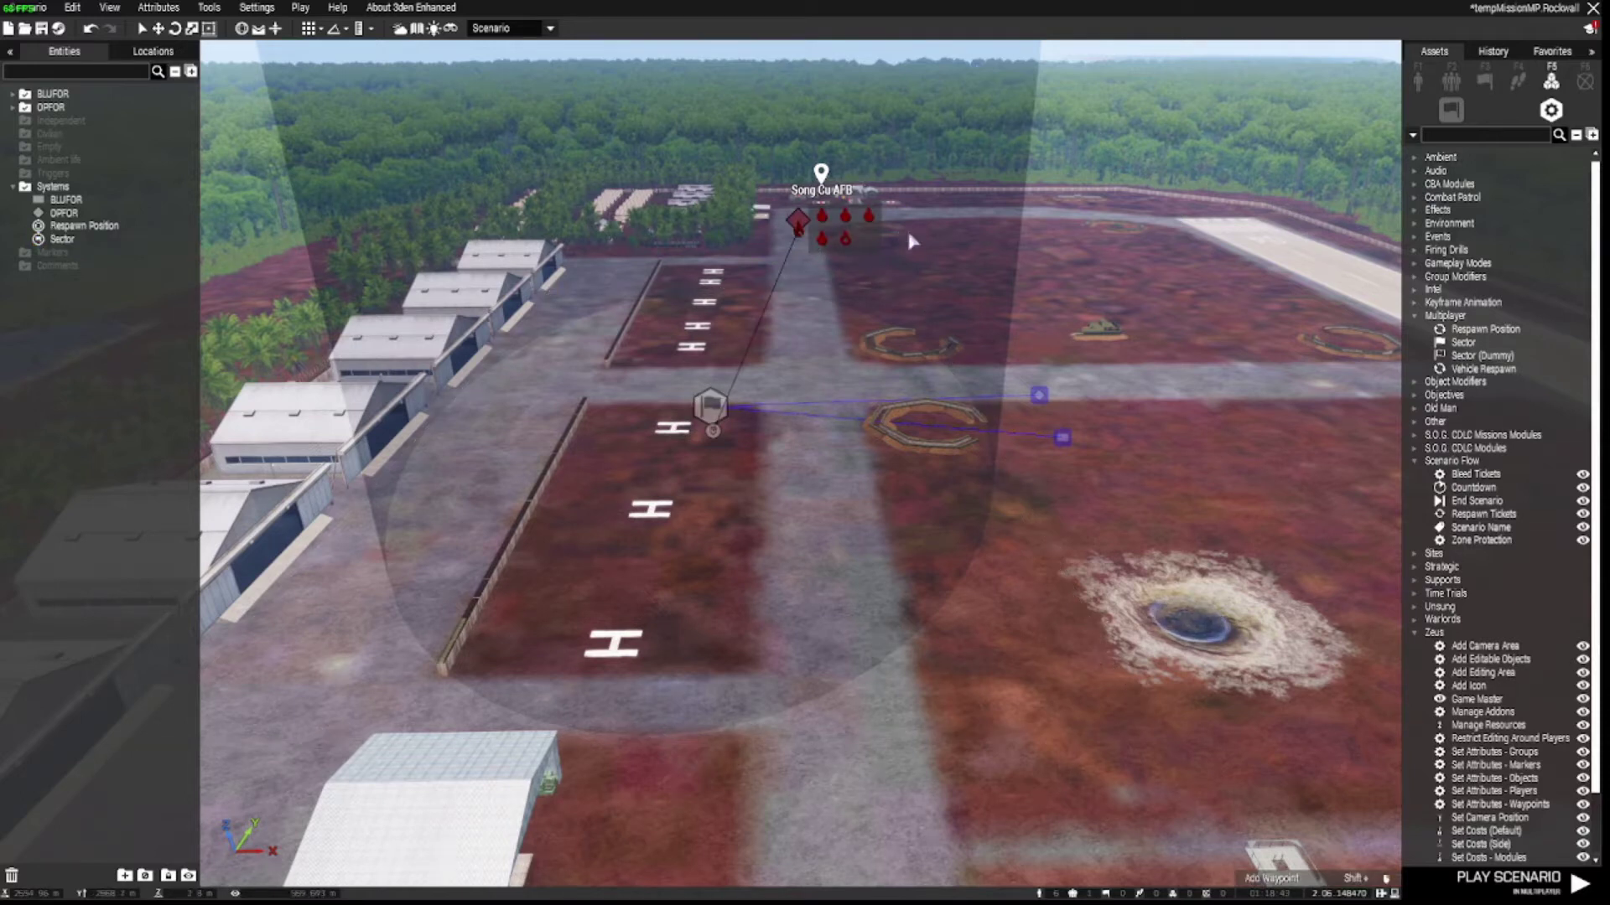
pyautogui.click(1484, 81)
pyautogui.click(1472, 173)
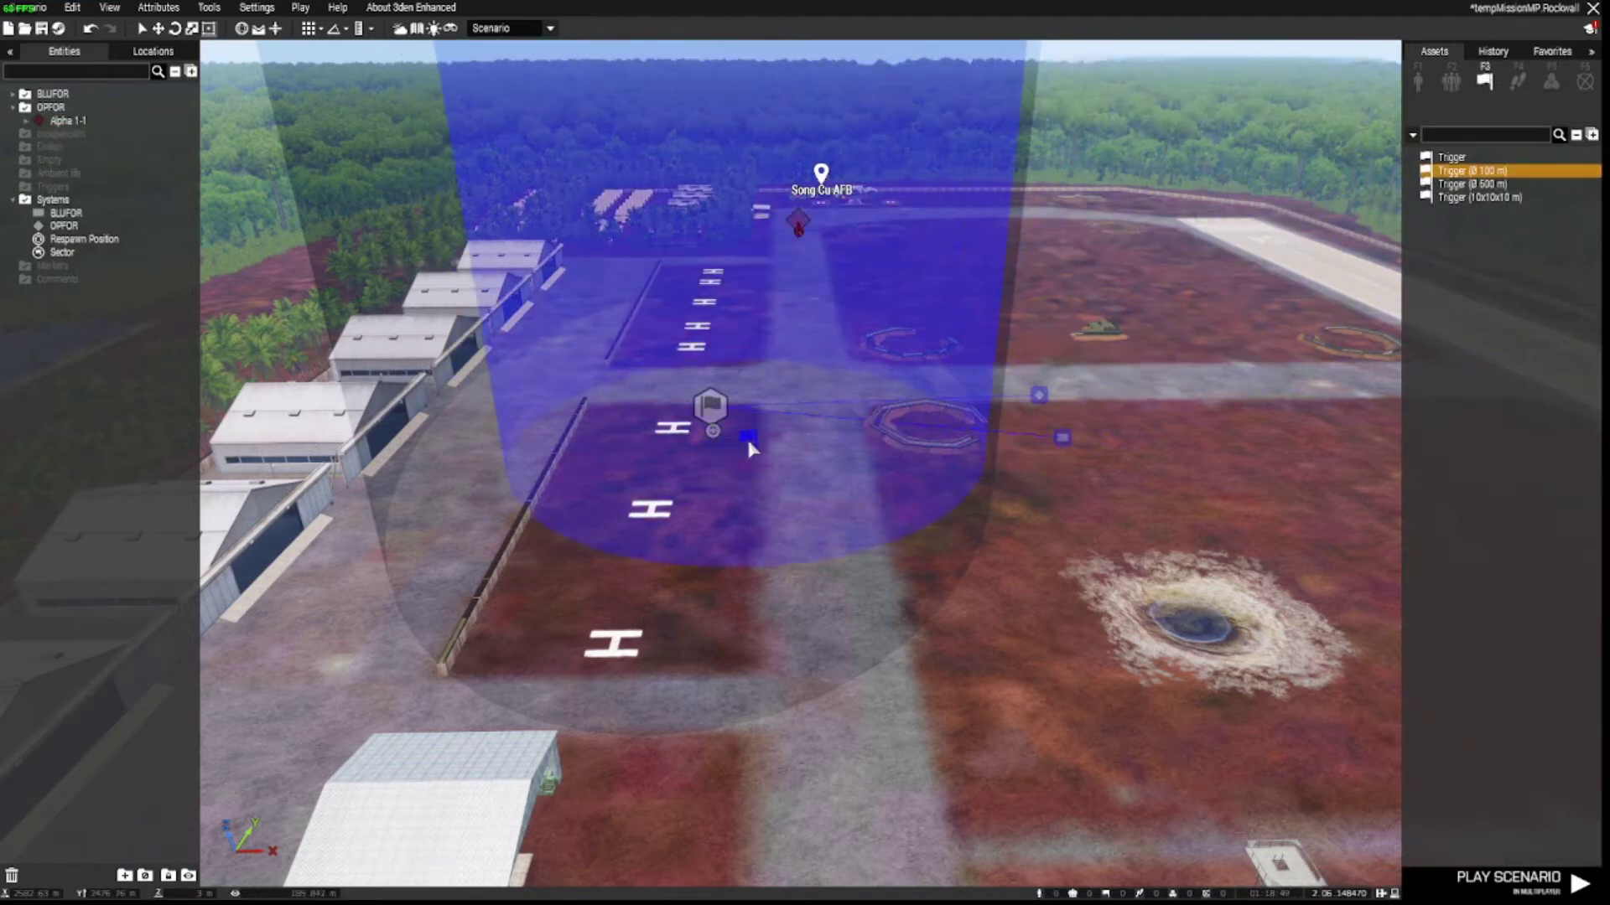
pyautogui.click(746, 436)
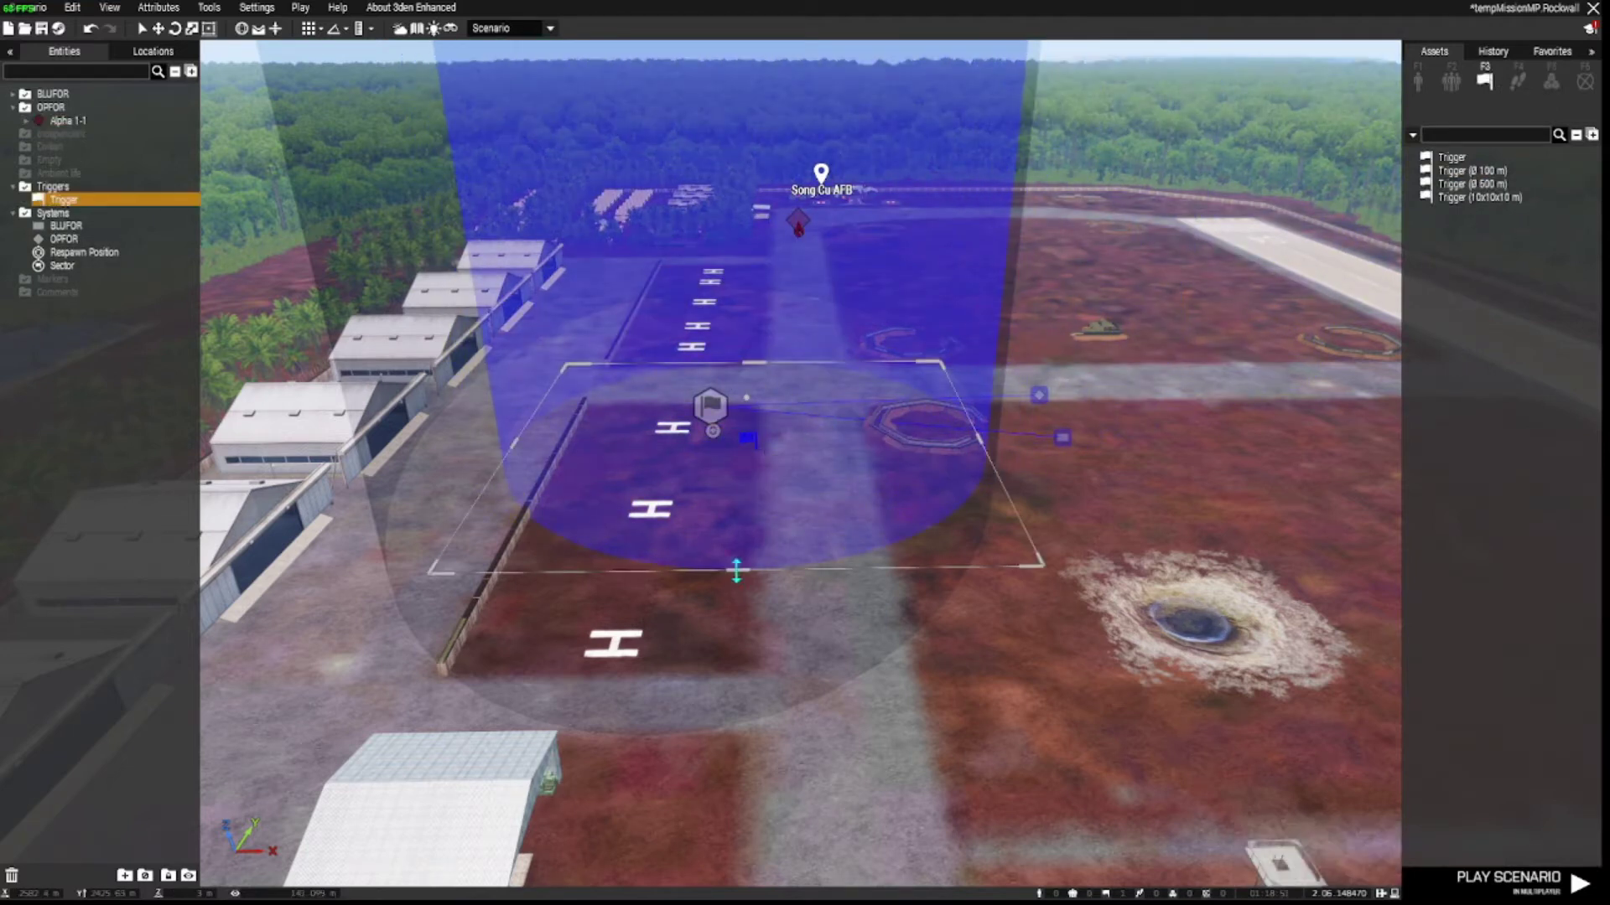
# - Stretch the trigger slightly to a B size of about 51 and set its C size to 5
pyautogui.moveTo(736, 570); pyautogui.dragTo(737, 579)
pyautogui.doubleClick(746, 443)
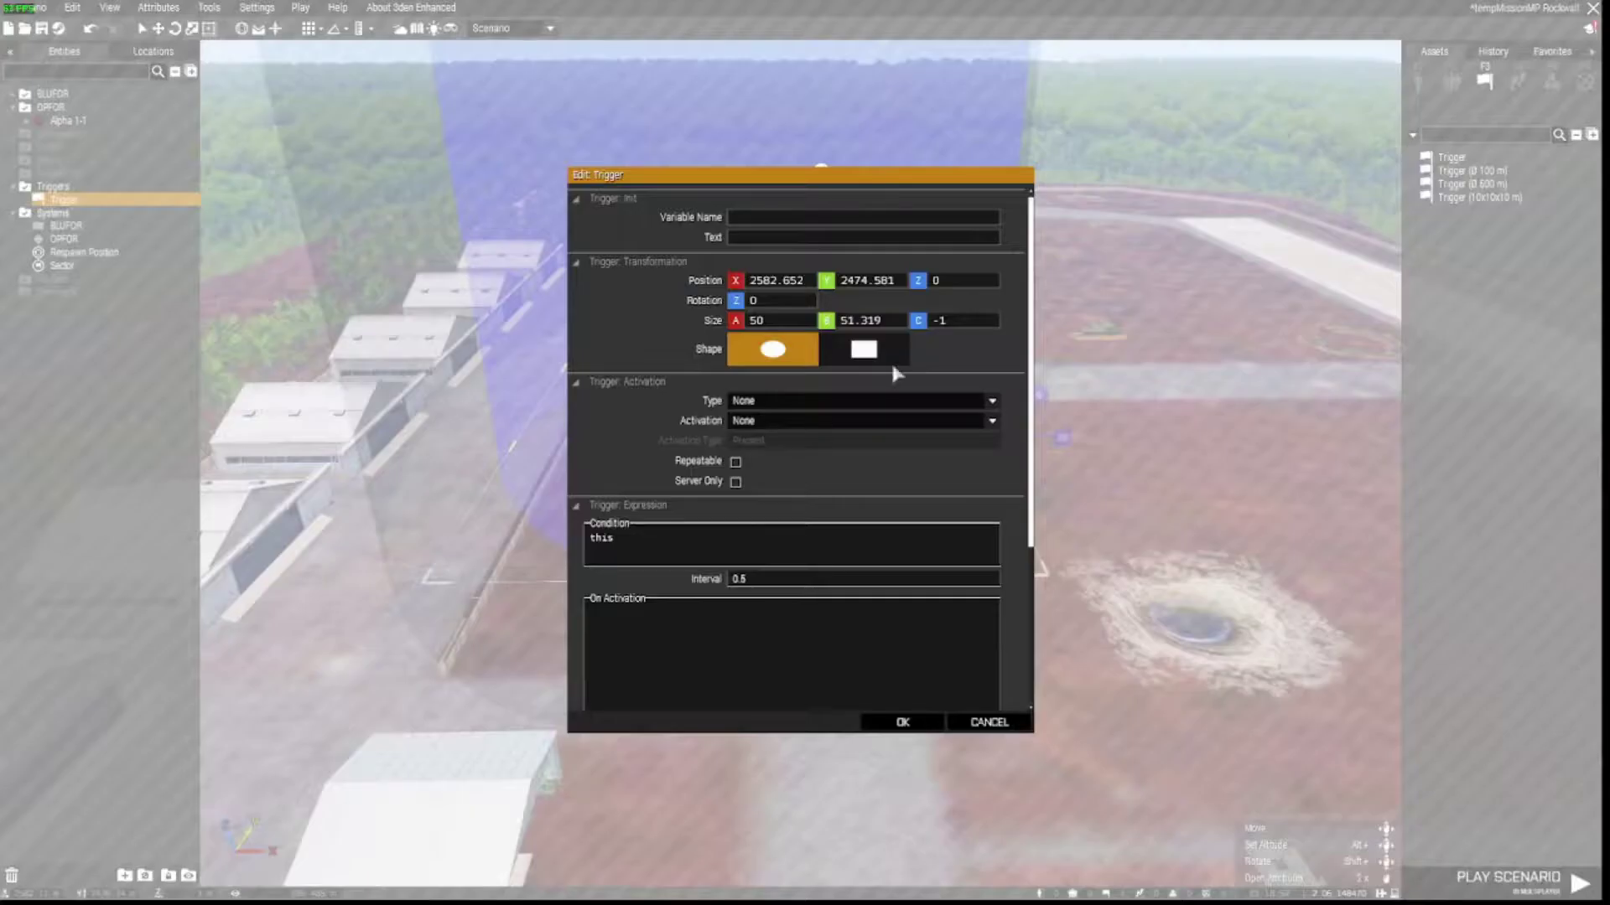
pyautogui.write('5')
pyautogui.press('Return')
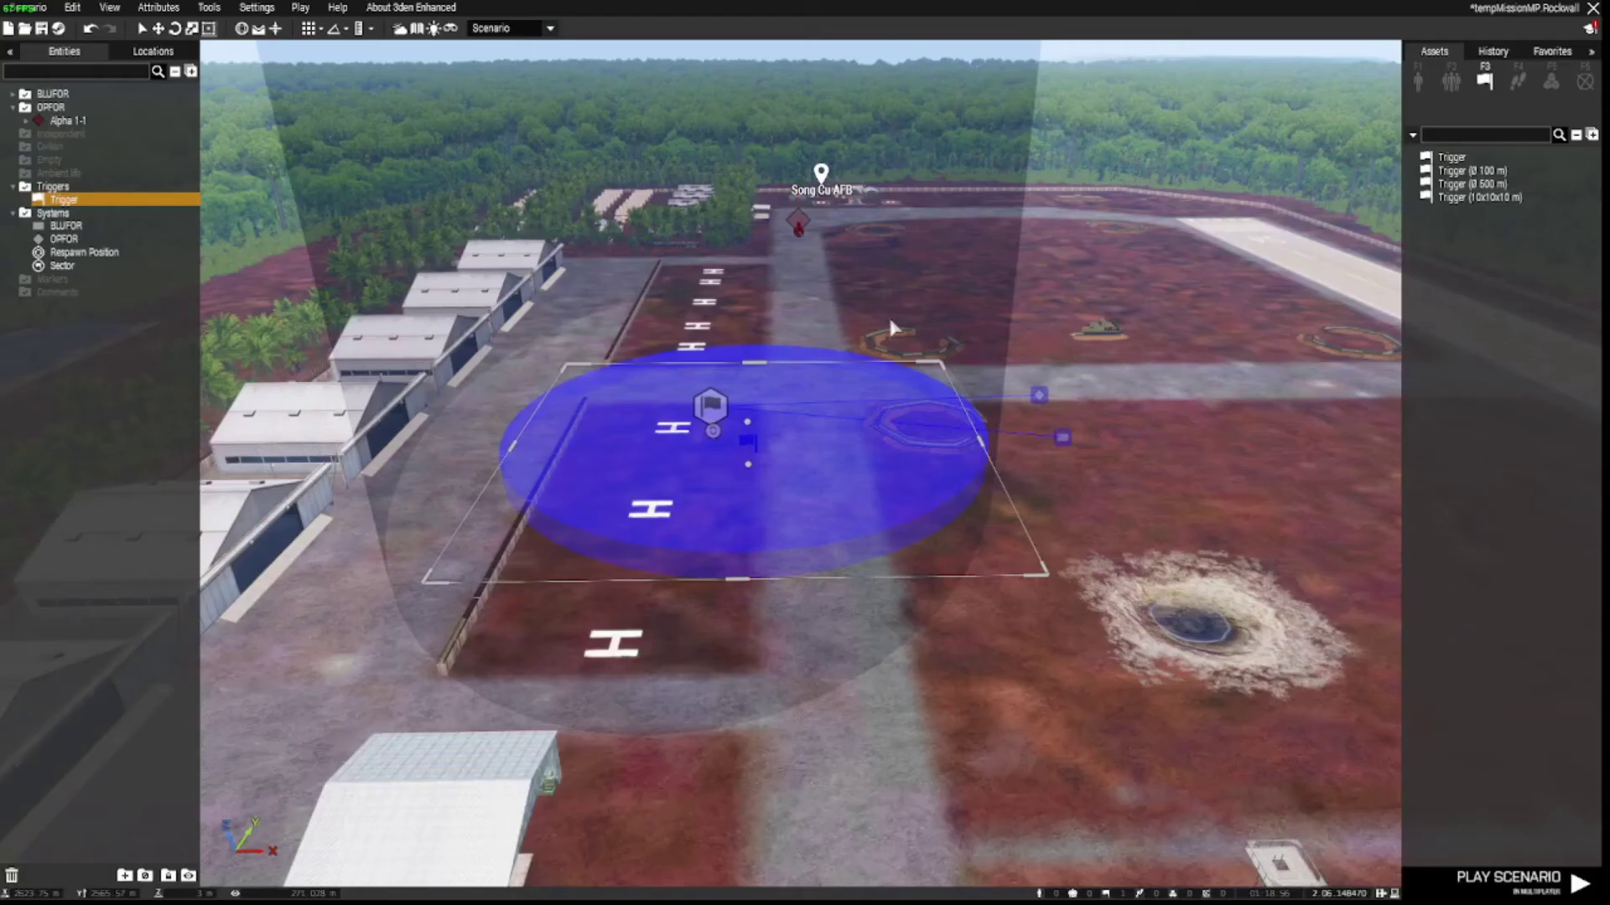
# - Reposition the trigger next to the sector module and extend its far edge to a B size of about 70
pyautogui.moveTo(750, 445)
pyautogui.mouseDown()
pyautogui.moveTo(715, 443)
pyautogui.moveTo(756, 459)
pyautogui.mouseUp()
pyautogui.scroll(2, 756, 458)
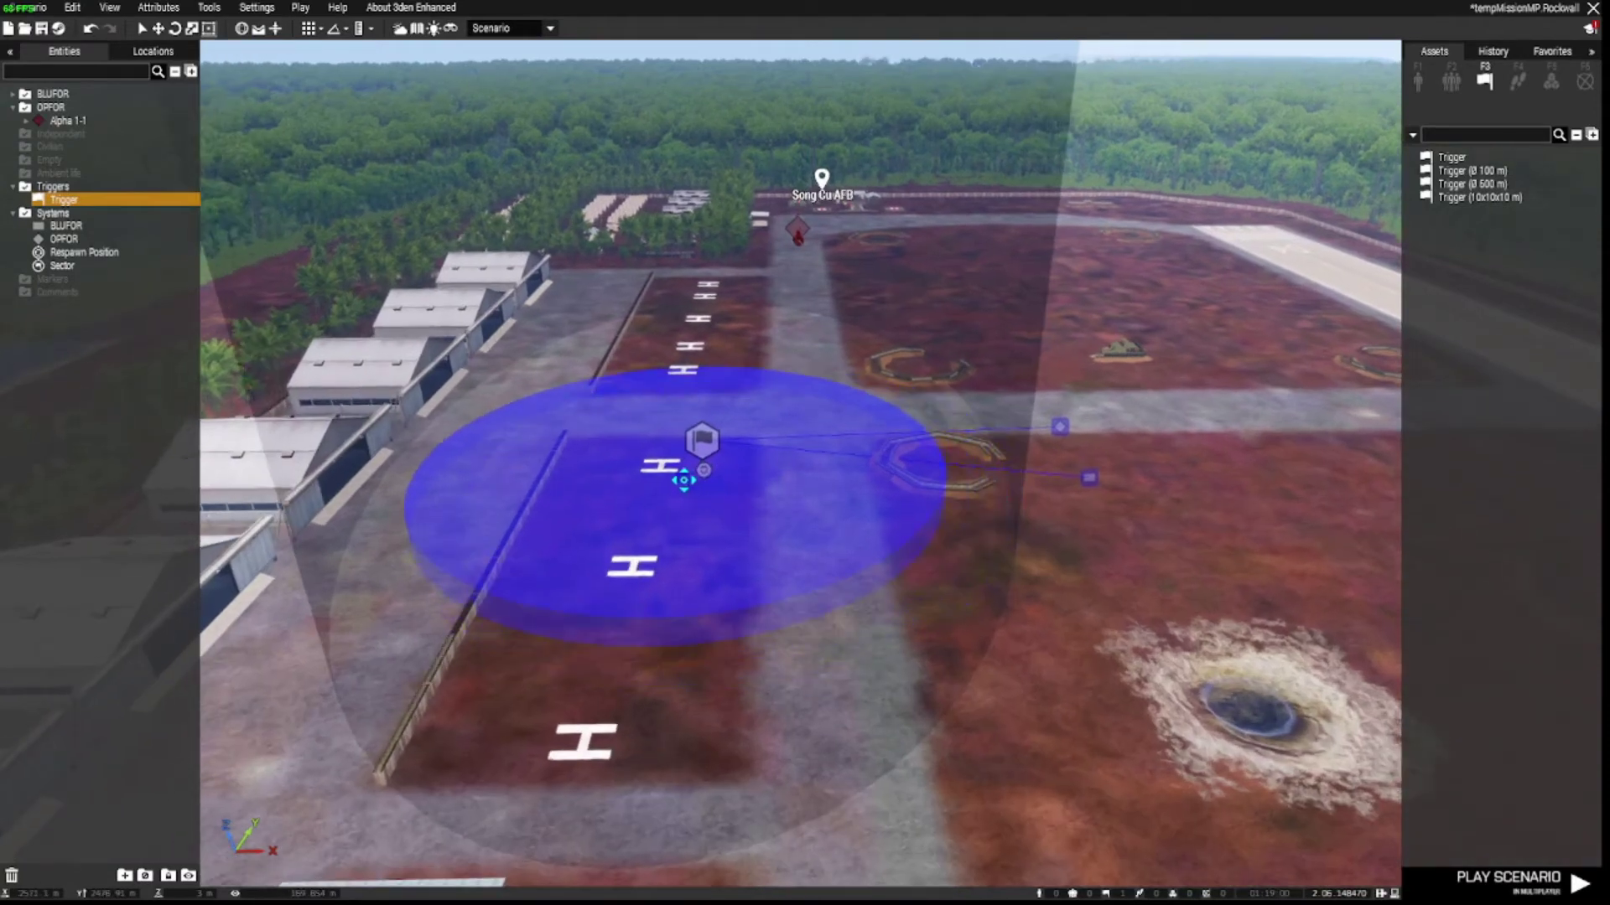
pyautogui.click(729, 465)
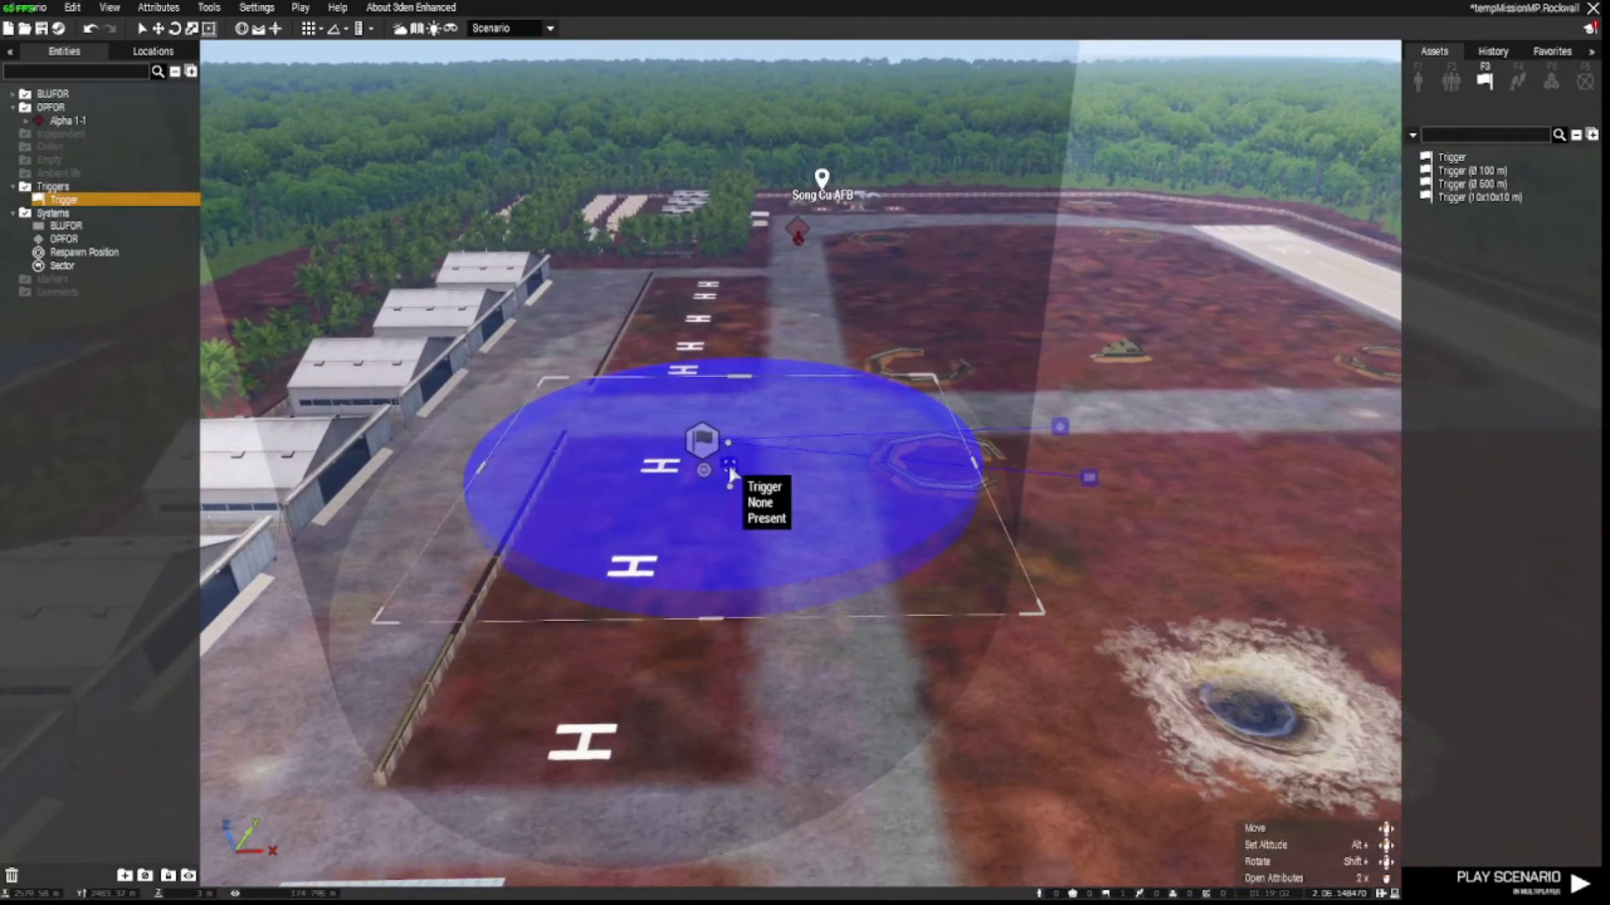
pyautogui.moveTo(735, 379); pyautogui.dragTo(739, 344)
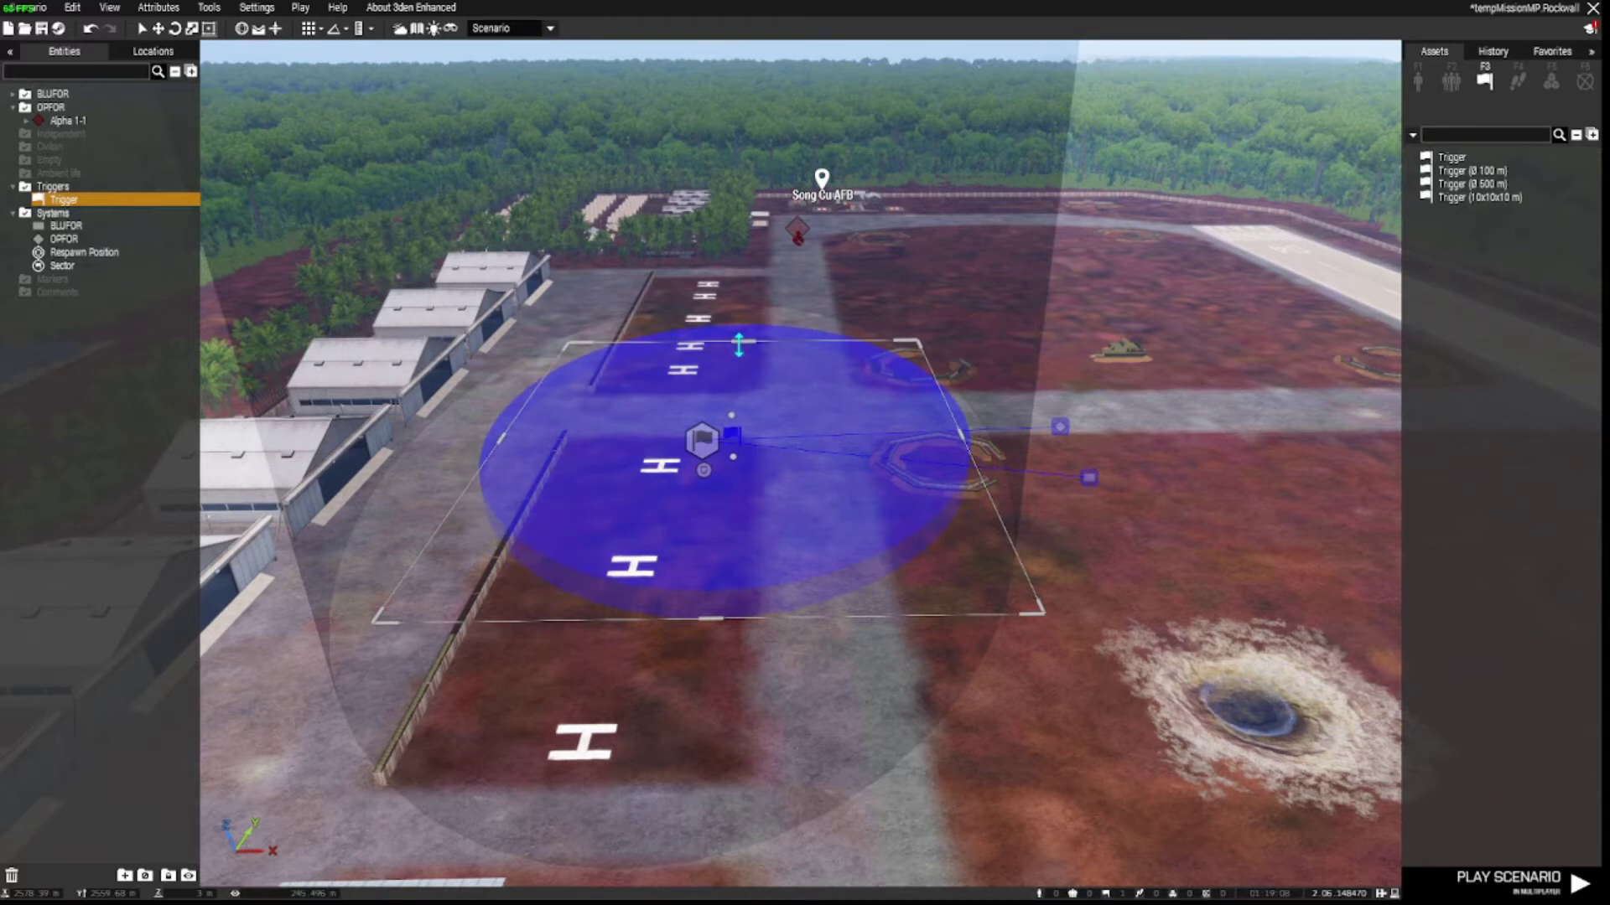
pyautogui.moveTo(739, 344); pyautogui.dragTo(739, 334)
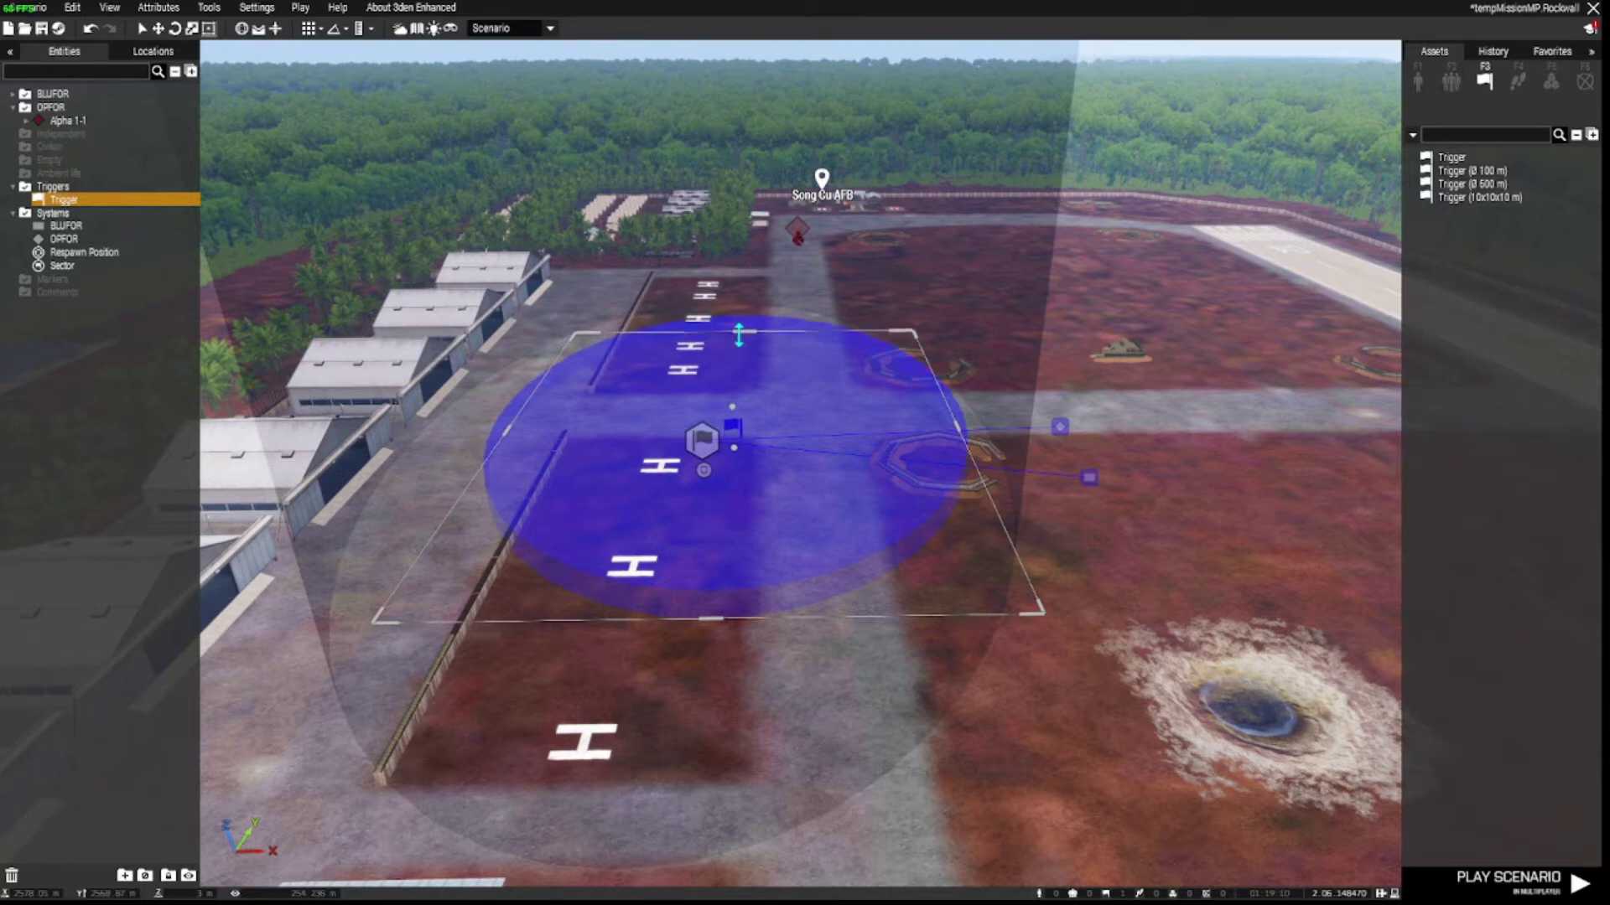
# - Set the trigger's activation to OPFOR with activation type Not Present
pyautogui.doubleClick(732, 428)
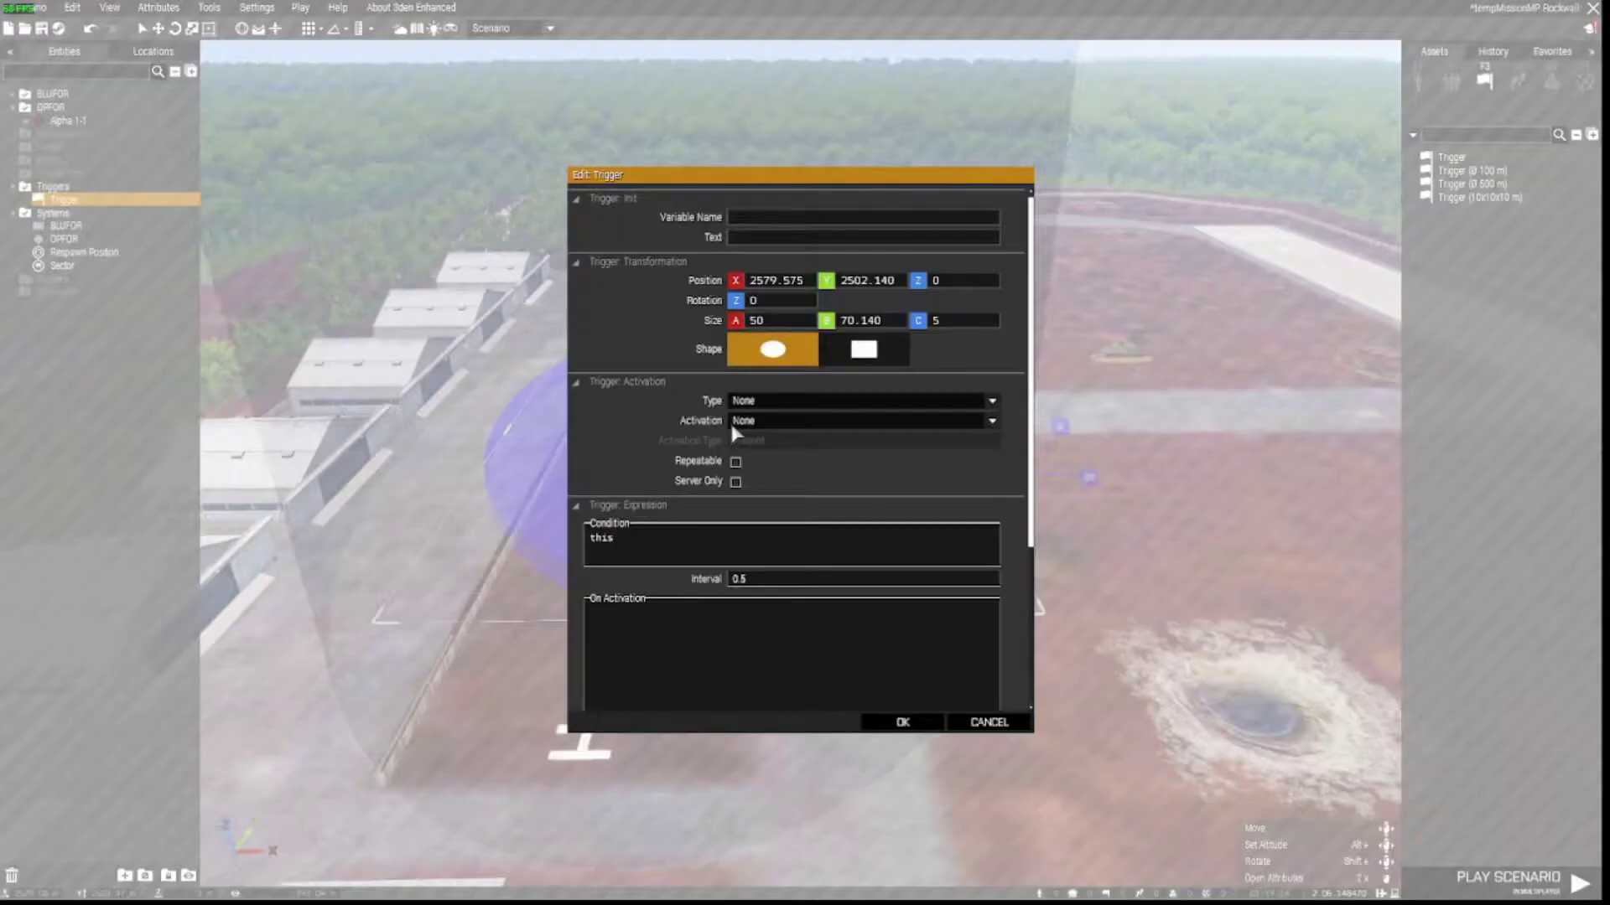
pyautogui.click(748, 420)
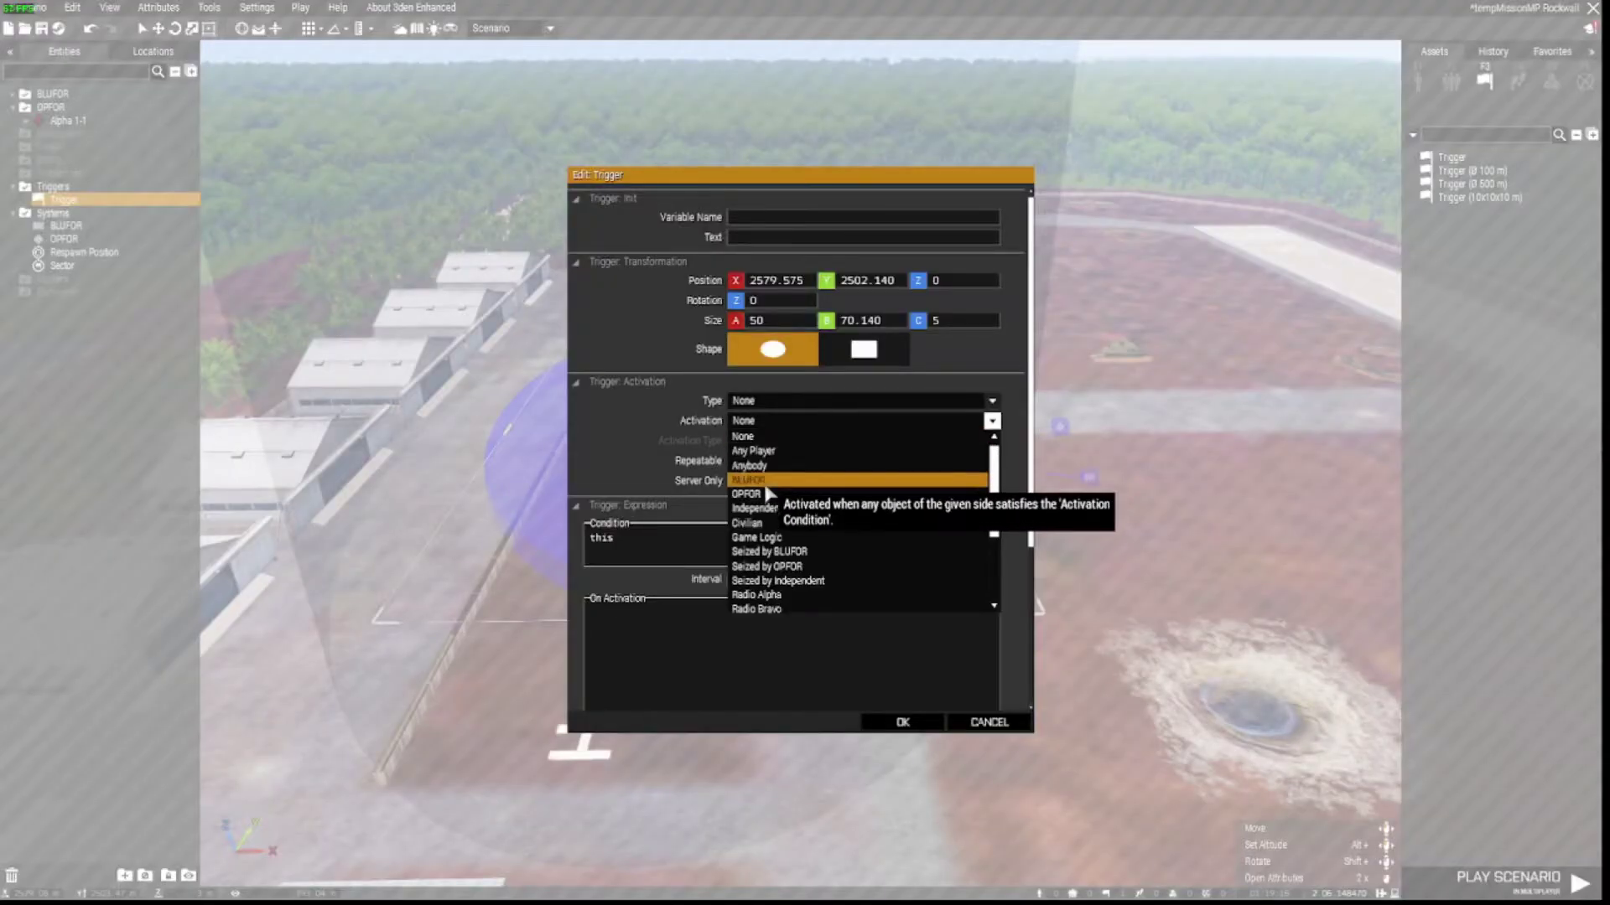
pyautogui.click(748, 493)
pyautogui.click(768, 442)
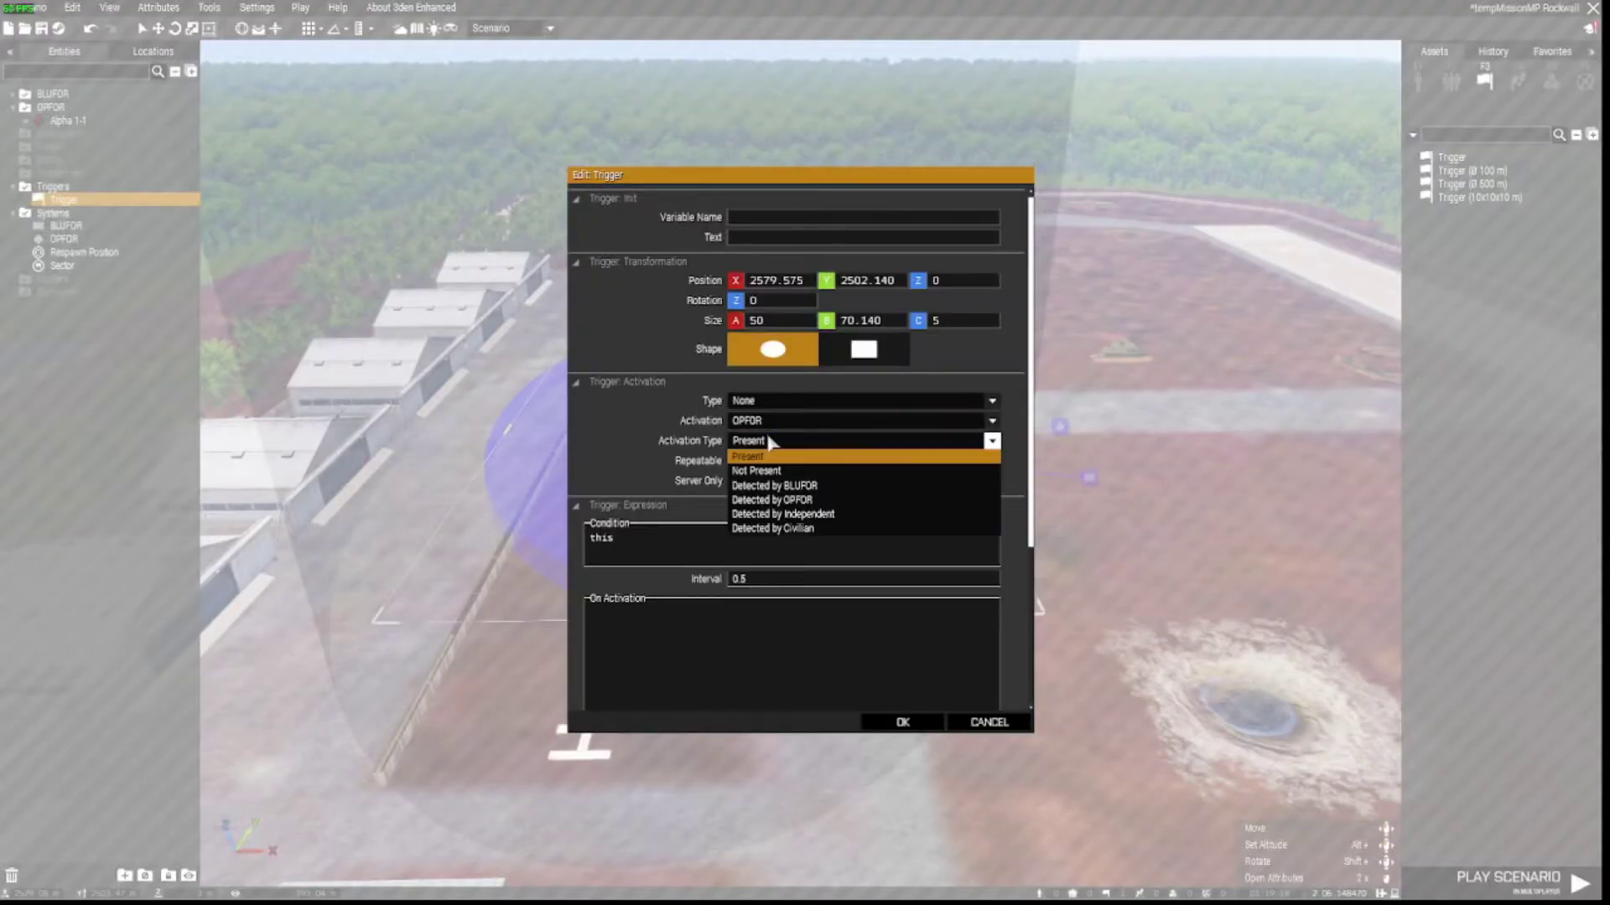
pyautogui.click(874, 472)
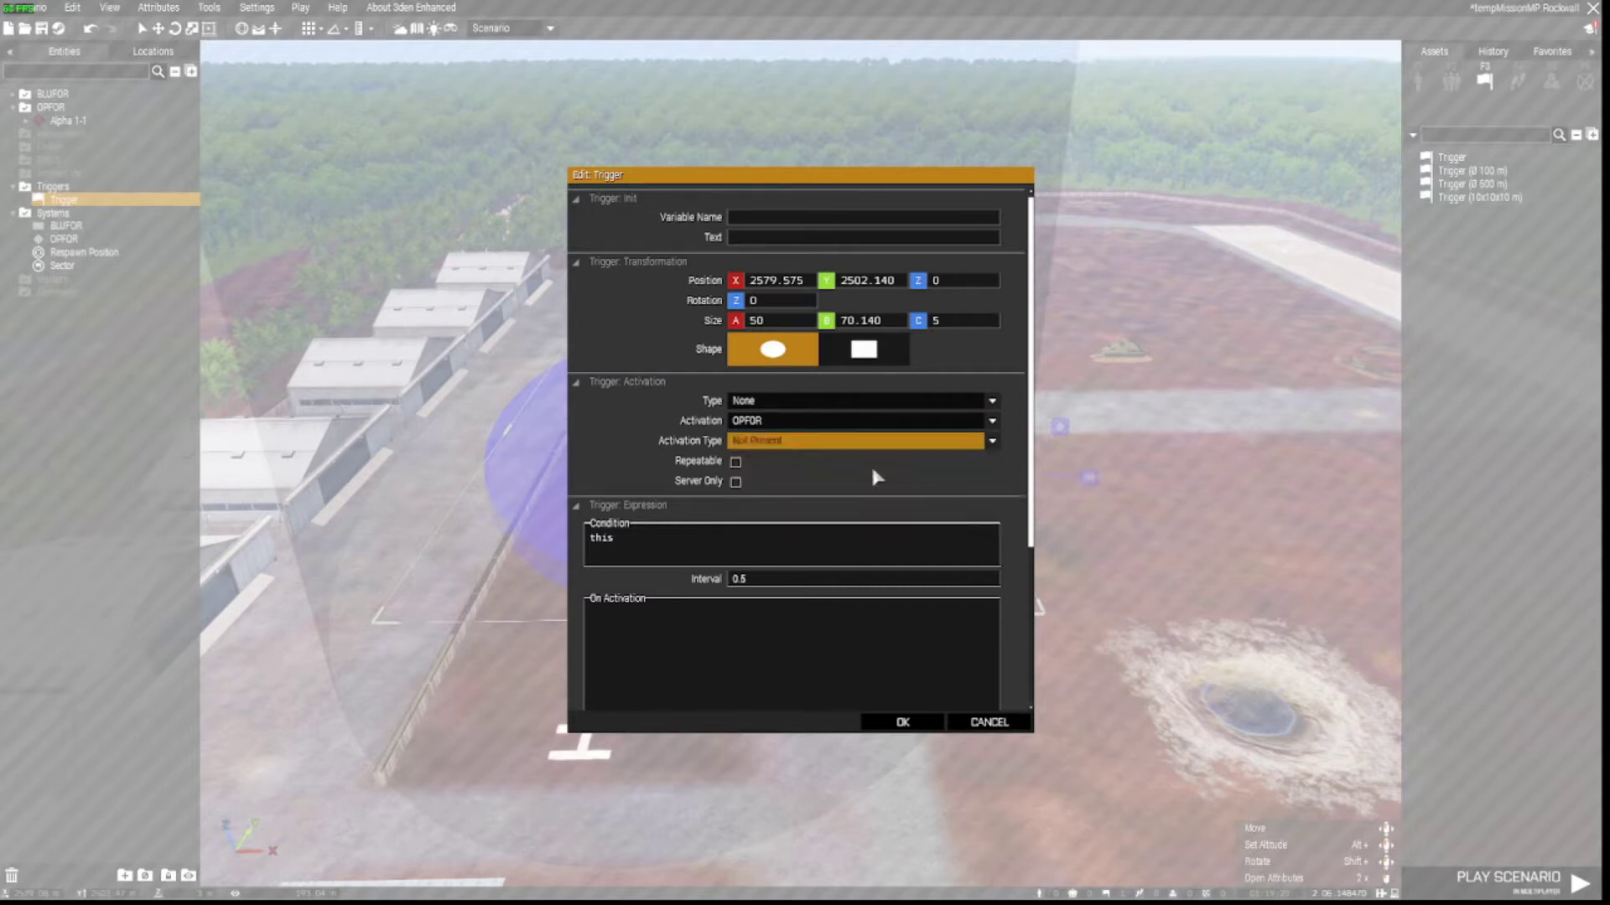
pyautogui.click(910, 725)
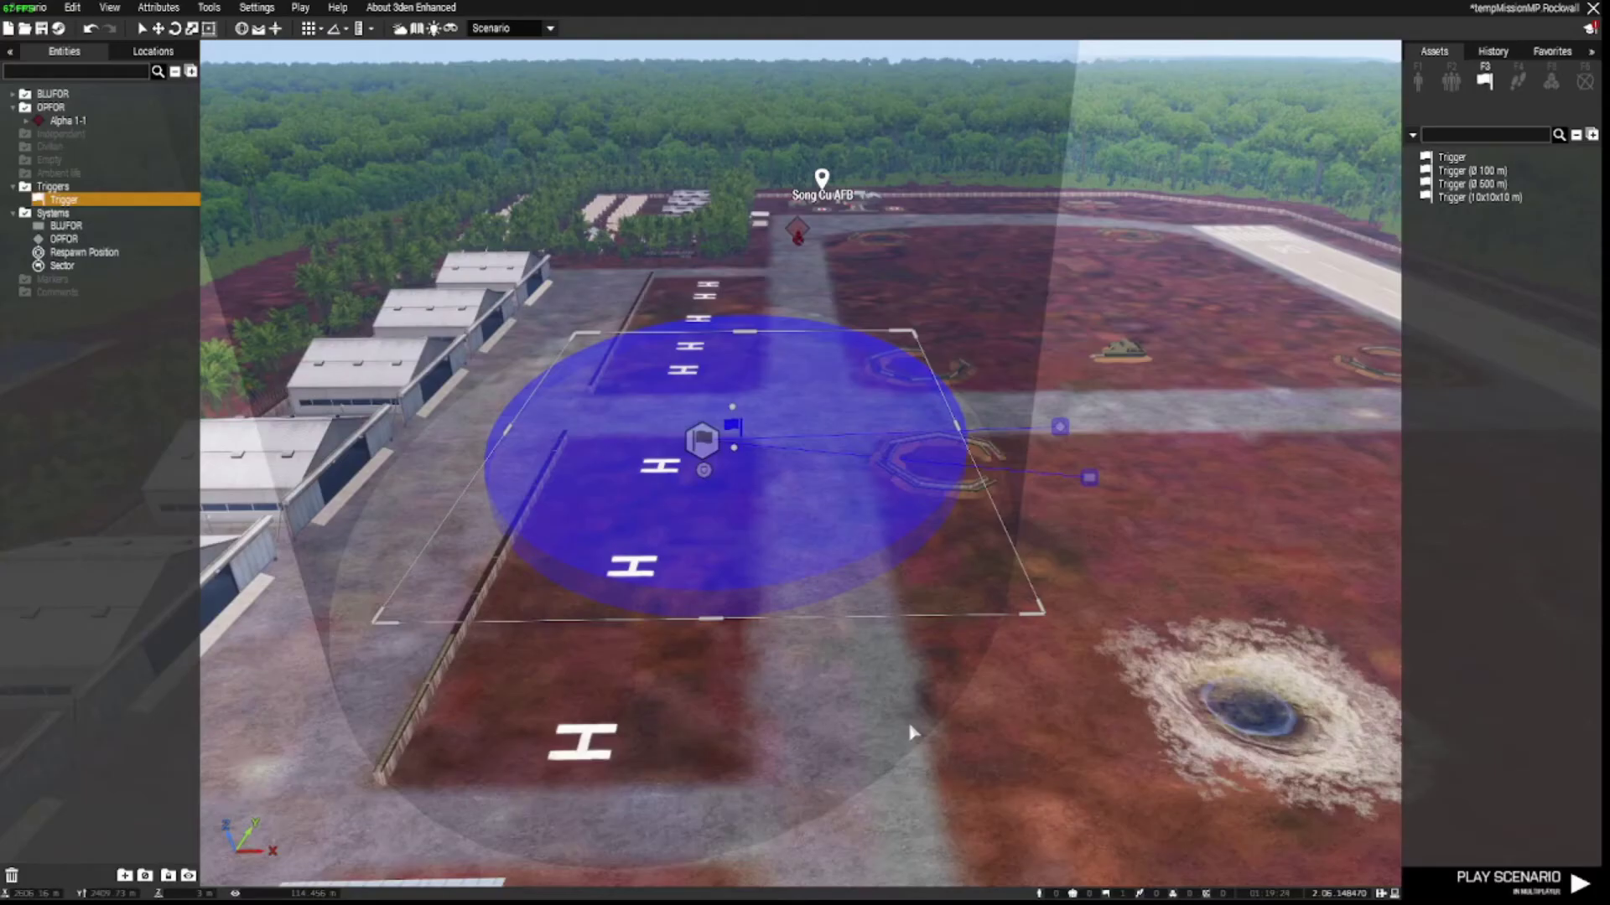
# - Stretch the trigger's near and far edges into a long ellipse reaching from the helipads to the OPFOR group
pyautogui.moveTo(912, 732); pyautogui.dragTo(818, 773, button='right')
pyautogui.press('q')
pyautogui.press('w')
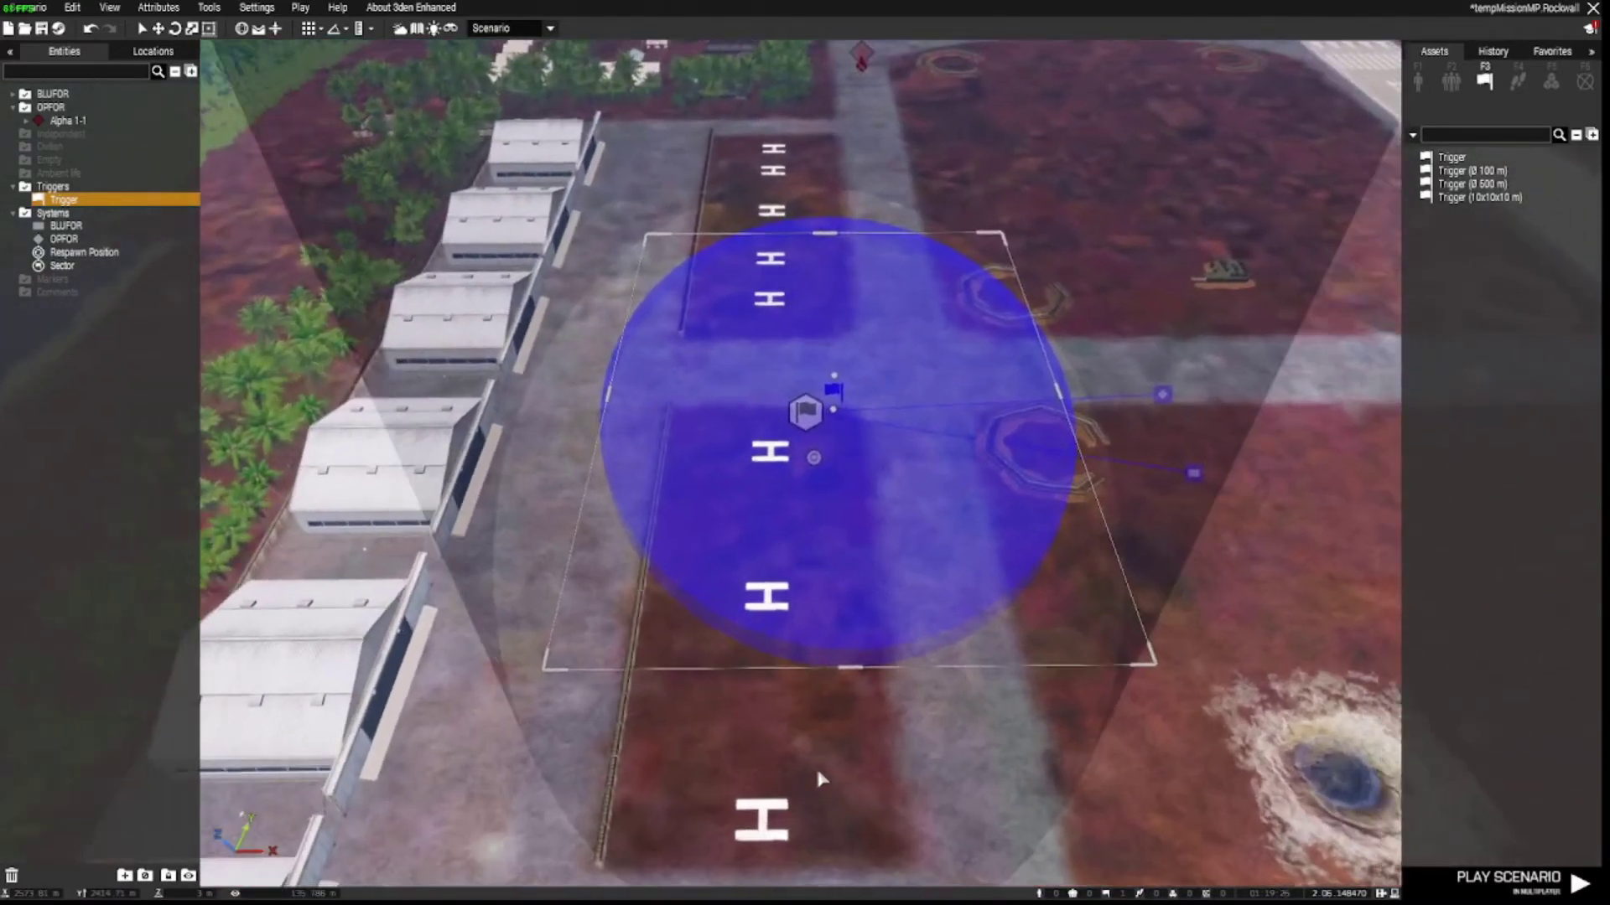
pyautogui.press('d')
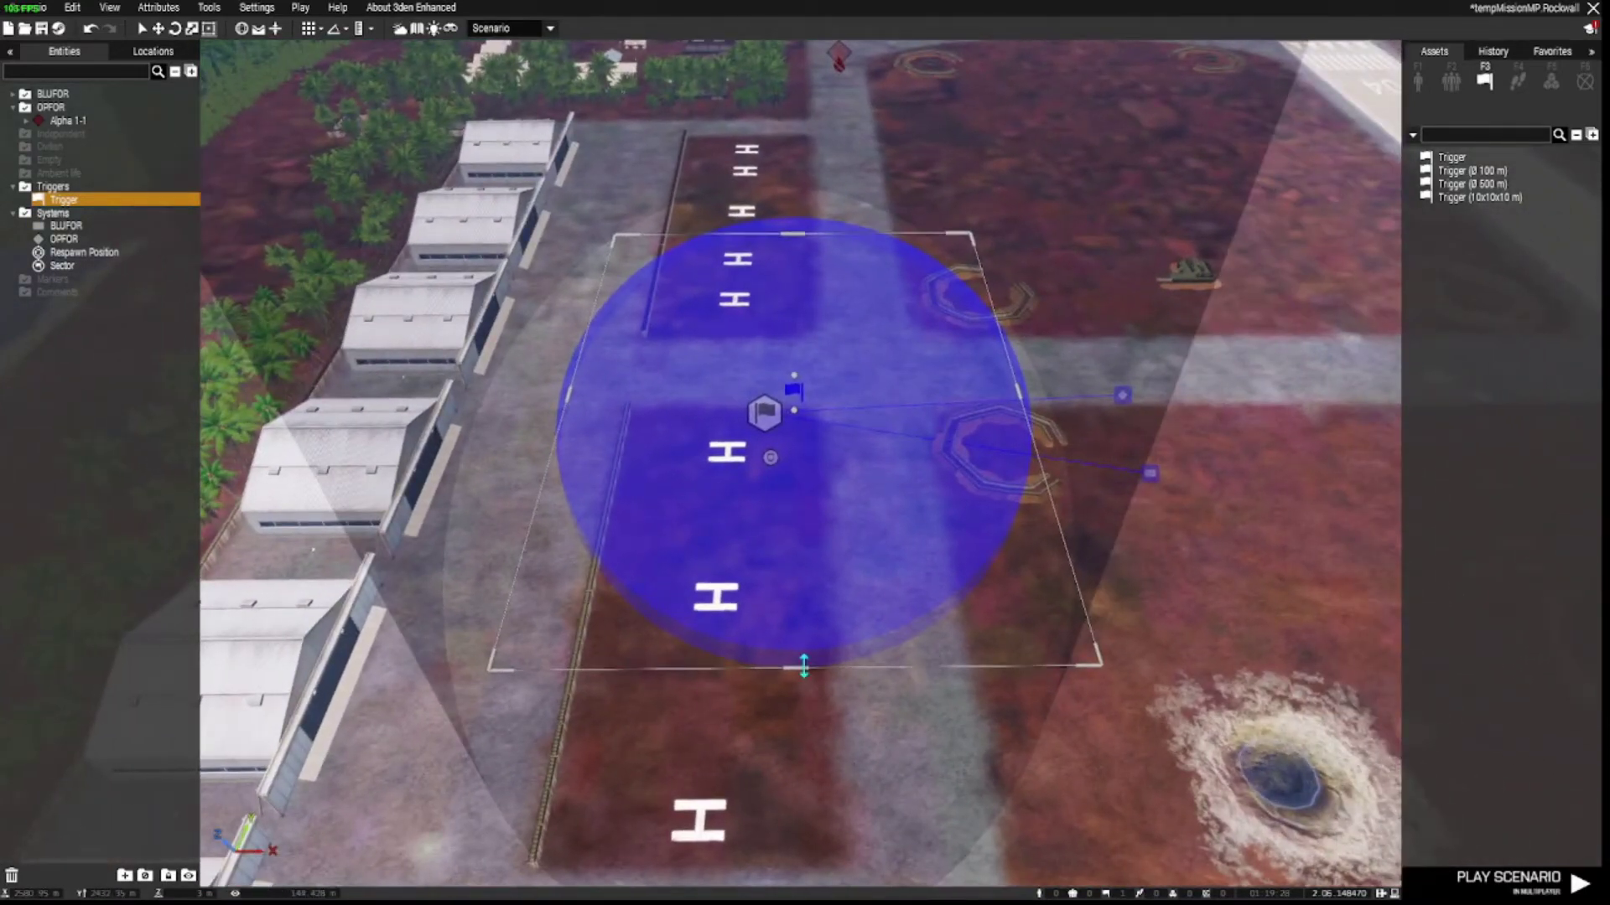
pyautogui.moveTo(803, 666); pyautogui.dragTo(805, 708)
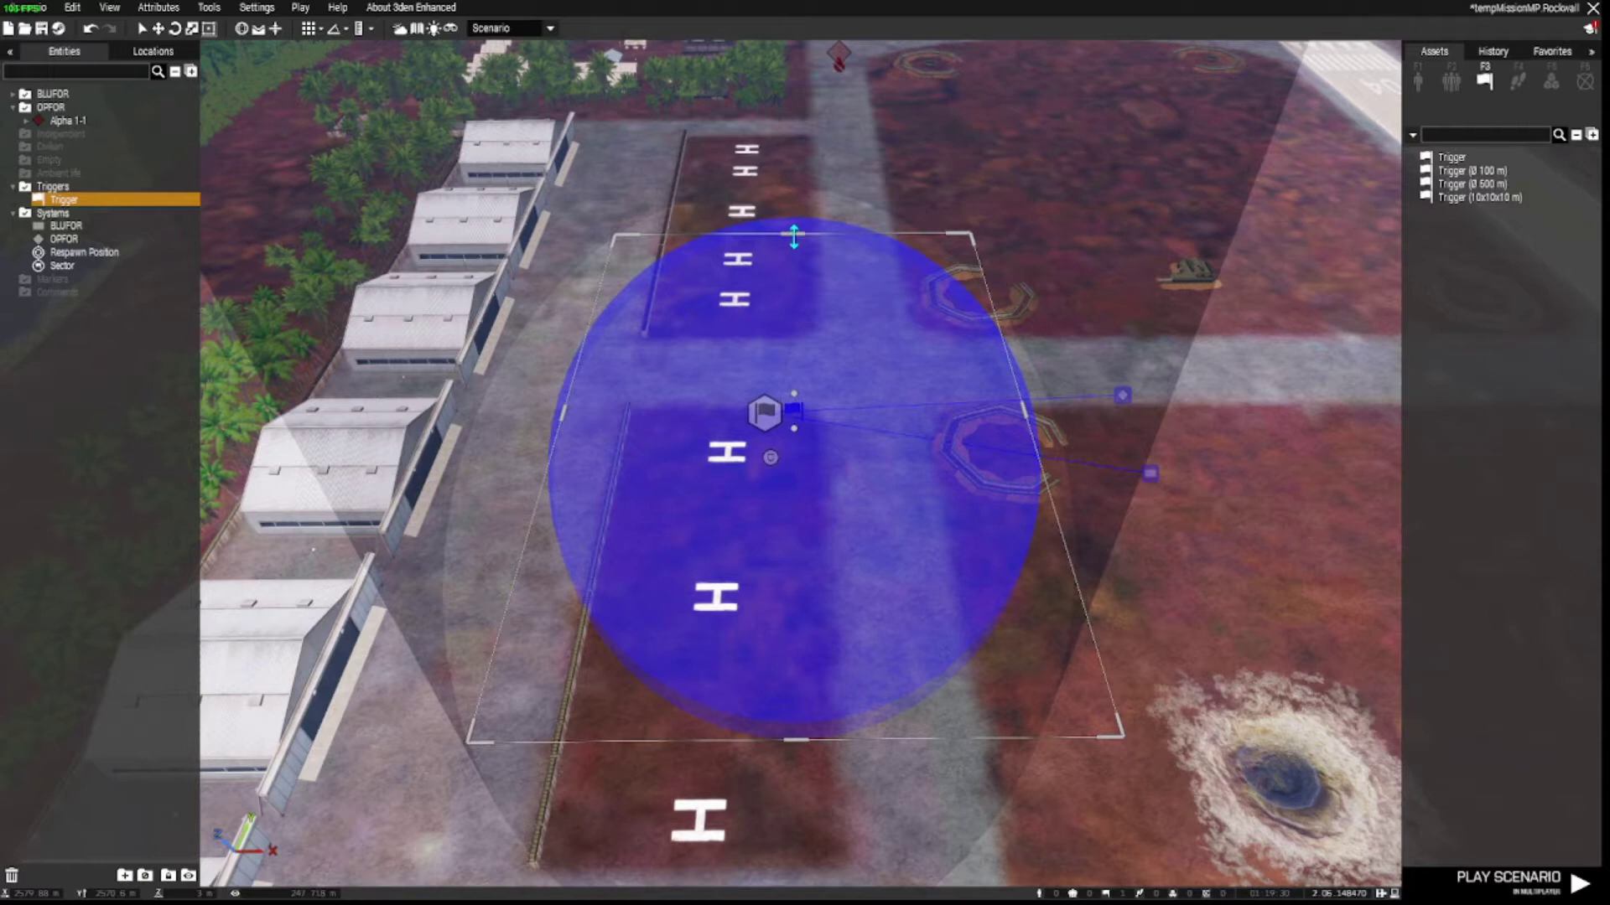
pyautogui.moveTo(794, 236); pyautogui.dragTo(788, 86)
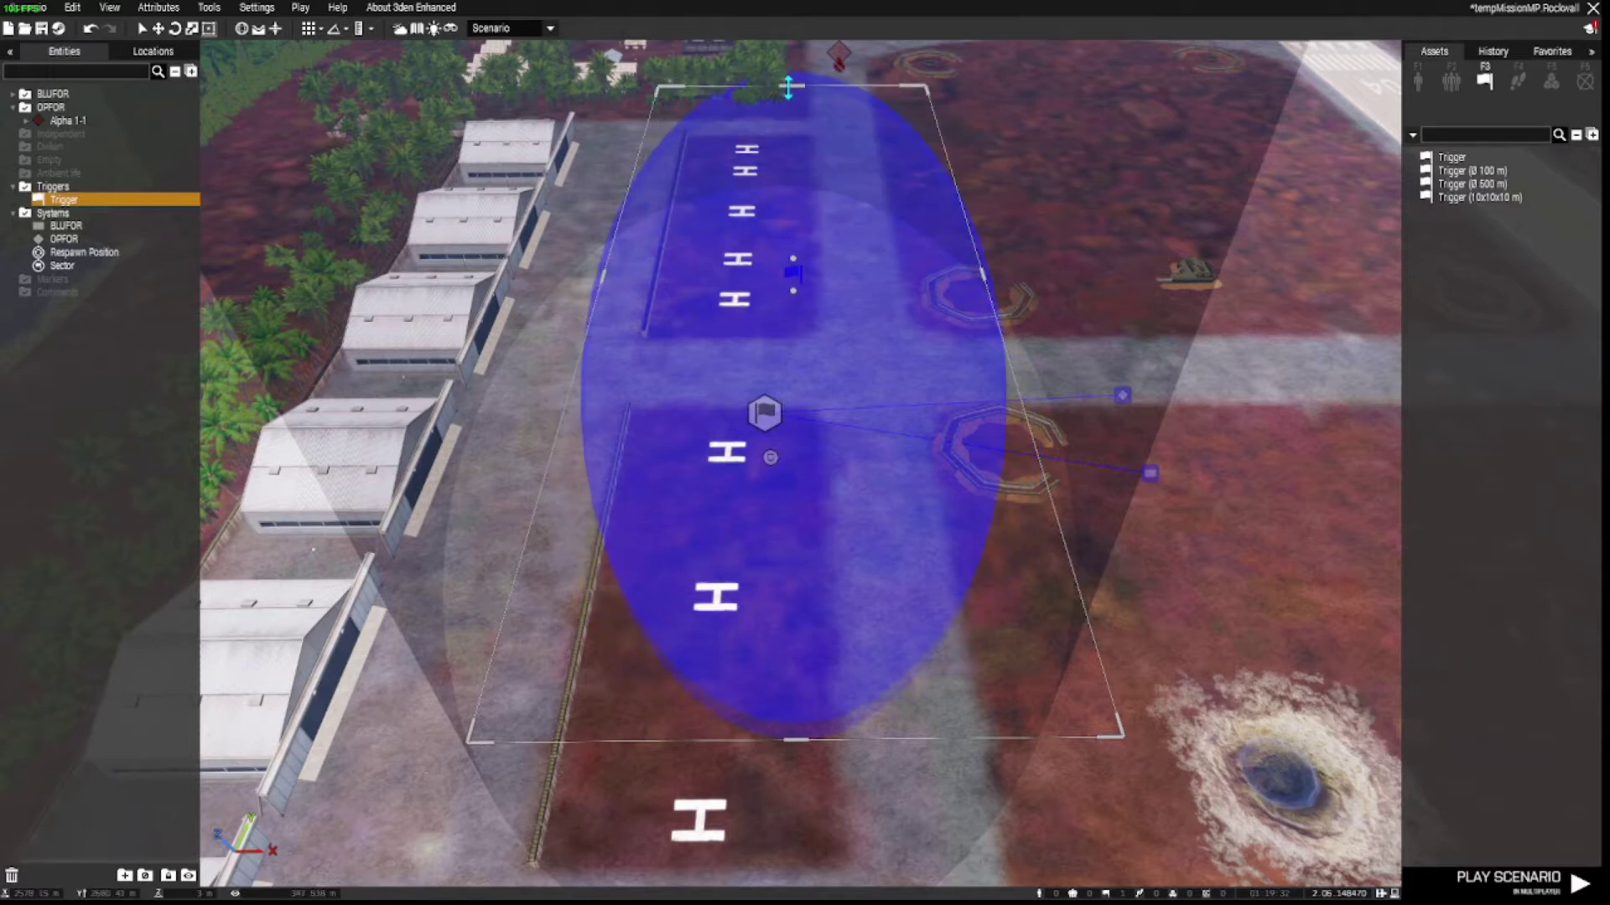
pyautogui.press('w')
pyautogui.moveTo(789, 200); pyautogui.dragTo(788, 105)
# - Place an End Scenario module on the field beside the trigger area
pyautogui.press('w')
pyautogui.press('d')
pyautogui.moveTo(1160, 251)
pyautogui.mouseDown(button='right')
pyautogui.moveTo(1034, 291)
pyautogui.moveTo(675, 273)
pyautogui.moveTo(671, 249)
pyautogui.moveTo(1095, 253)
pyautogui.moveTo(1168, 234)
pyautogui.mouseUp(button='right')
pyautogui.press('a')
pyautogui.press('s')
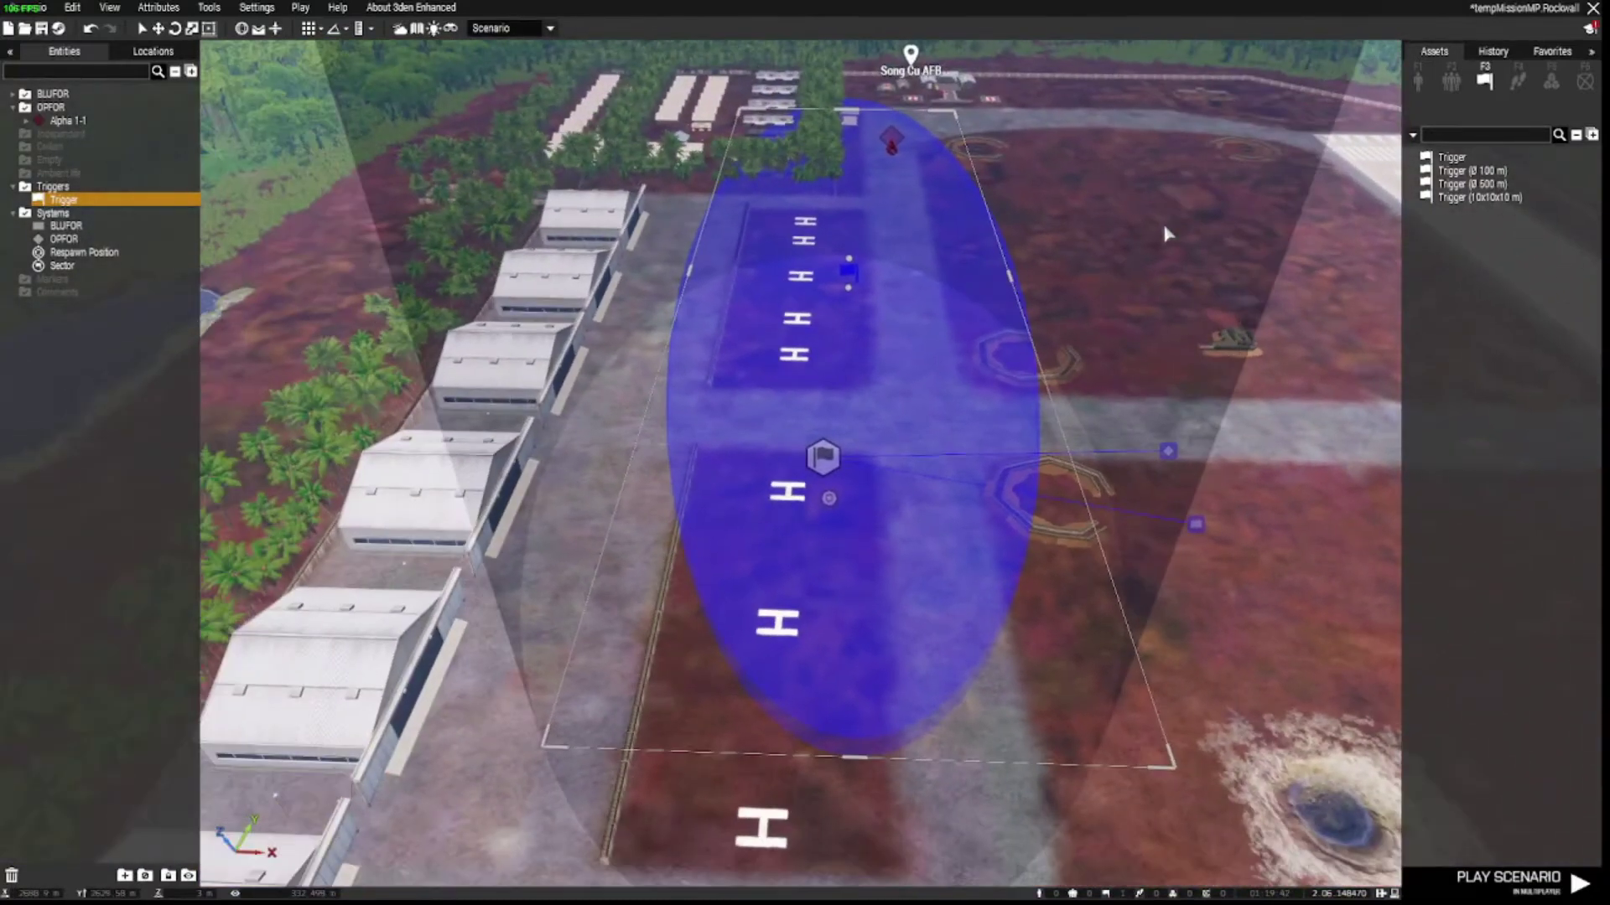
pyautogui.click(1550, 83)
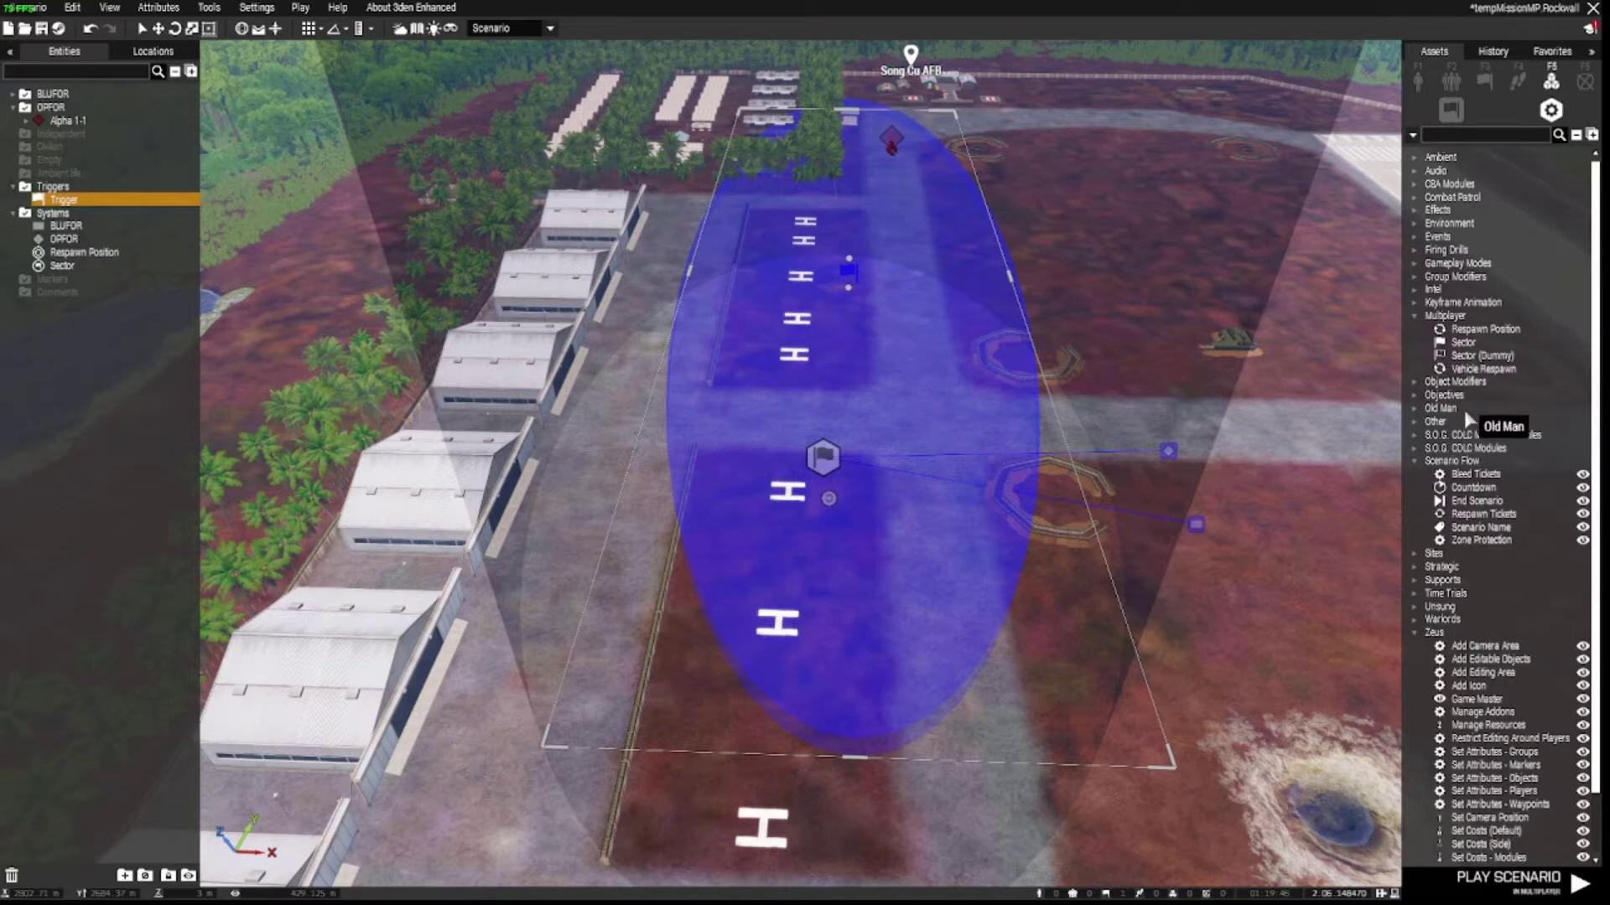
pyautogui.click(1472, 502)
pyautogui.press('d')
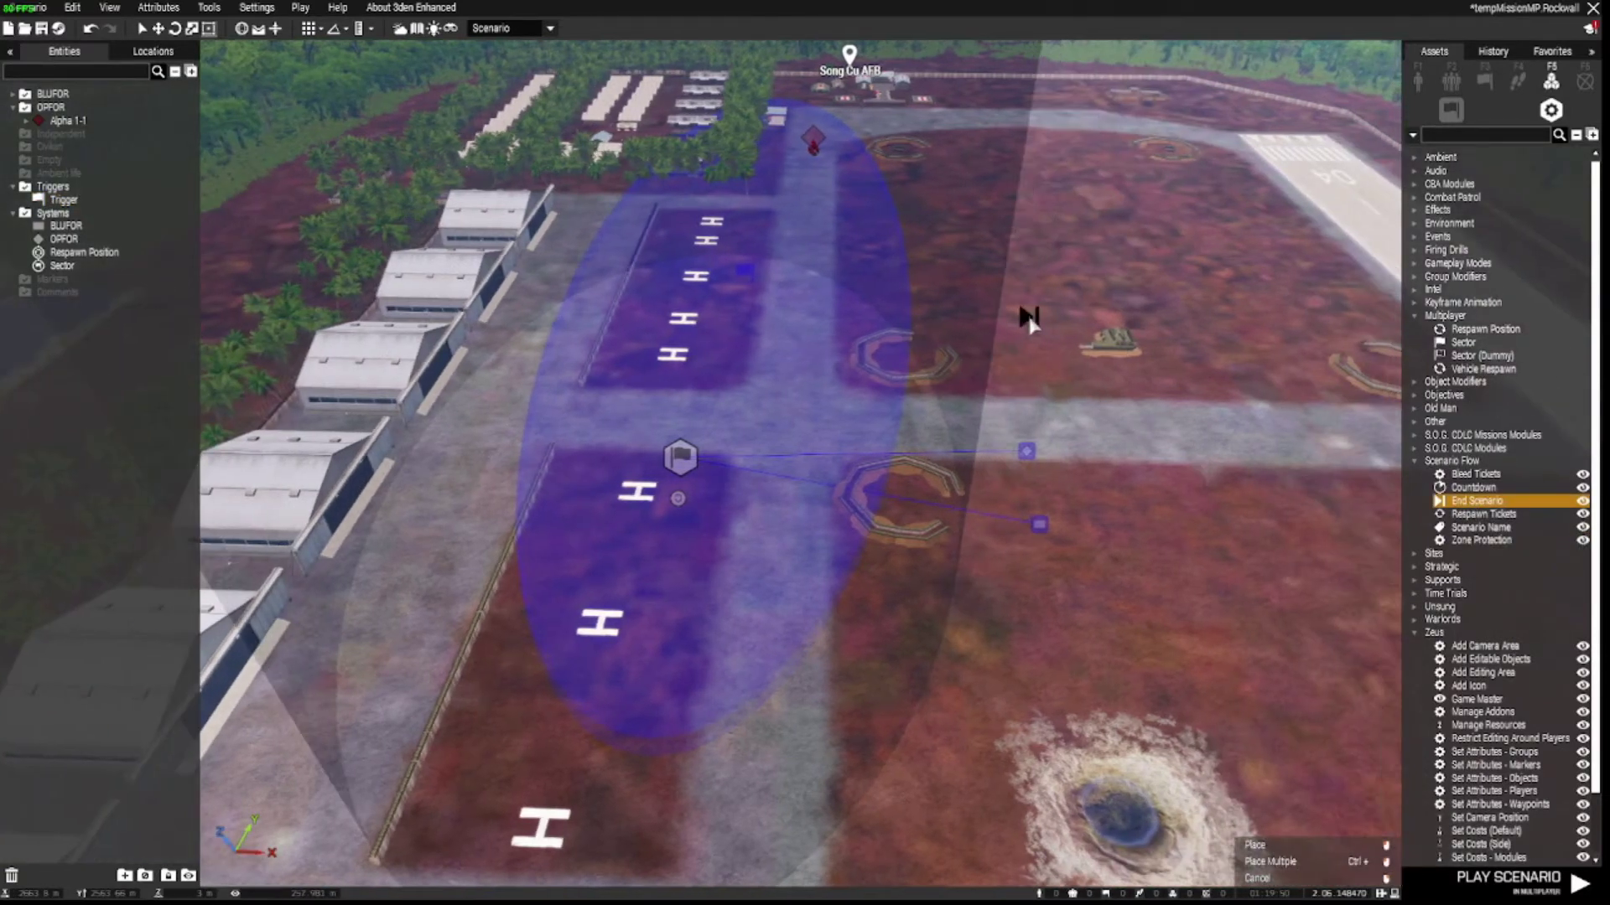
pyautogui.click(1028, 319)
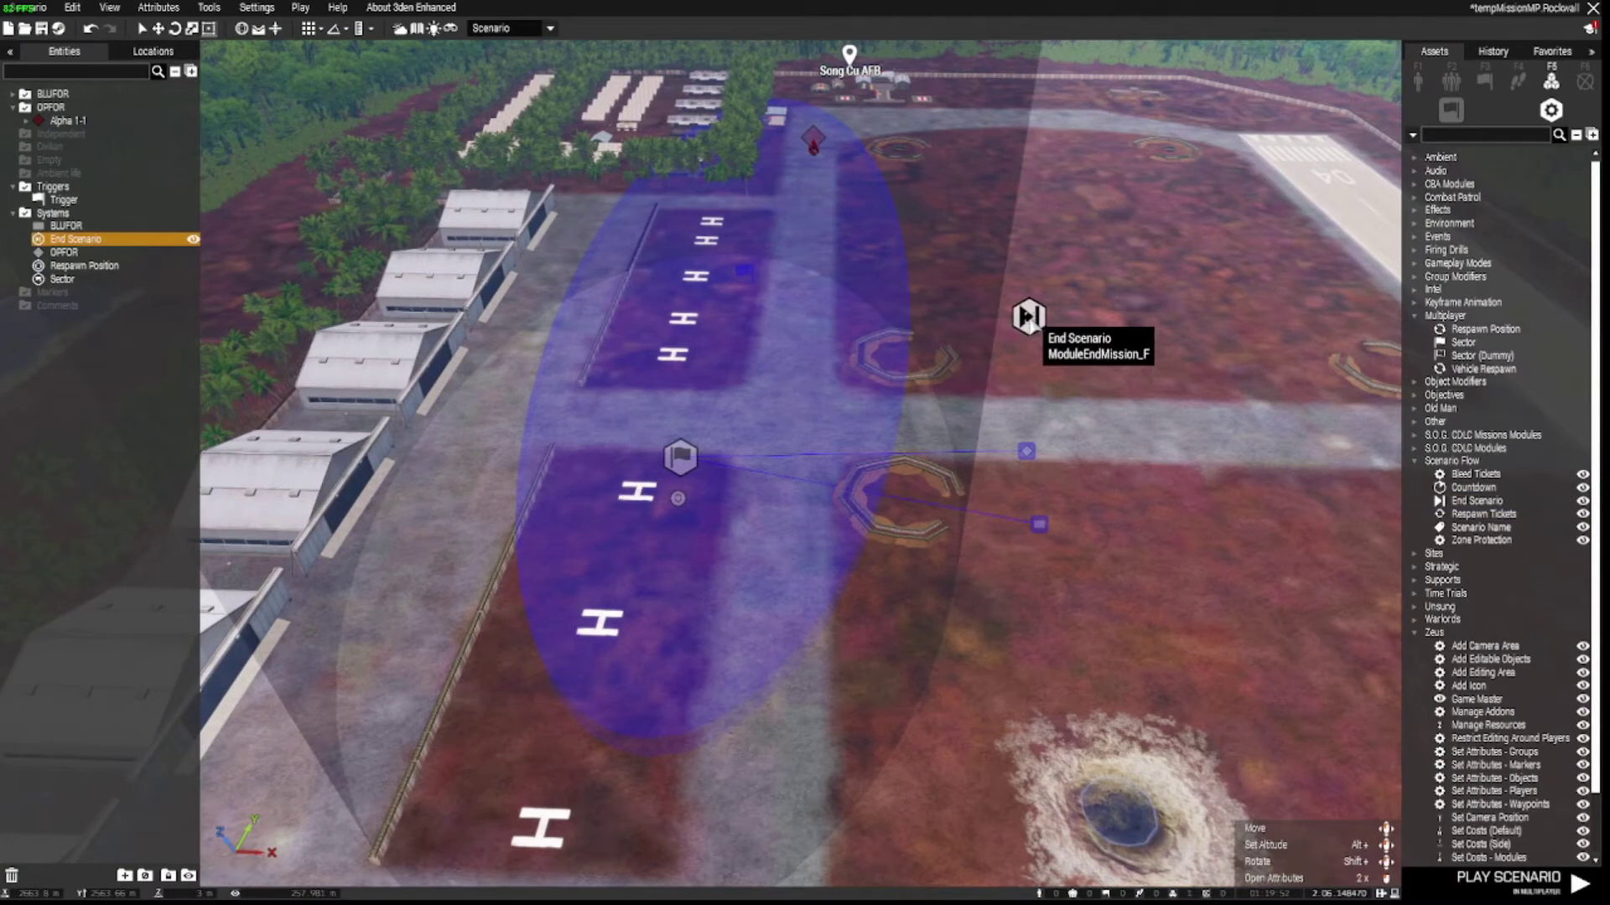
# - Sync the End Scenario module to the trigger
pyautogui.rightClick(1028, 317)
pyautogui.moveTo(1040, 329)
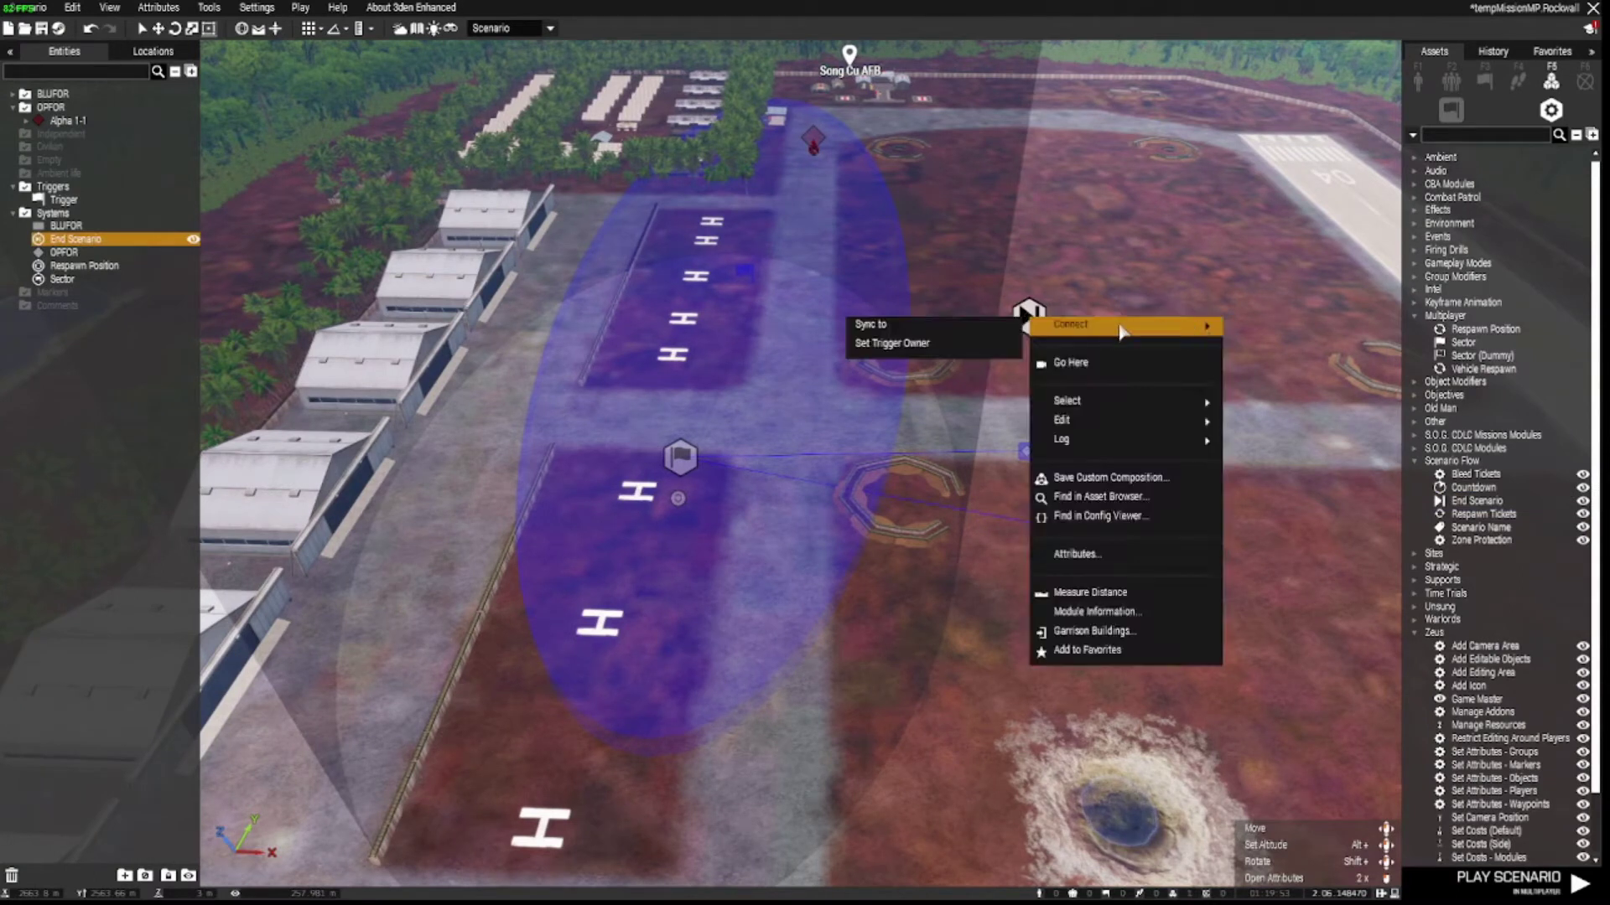
pyautogui.click(958, 328)
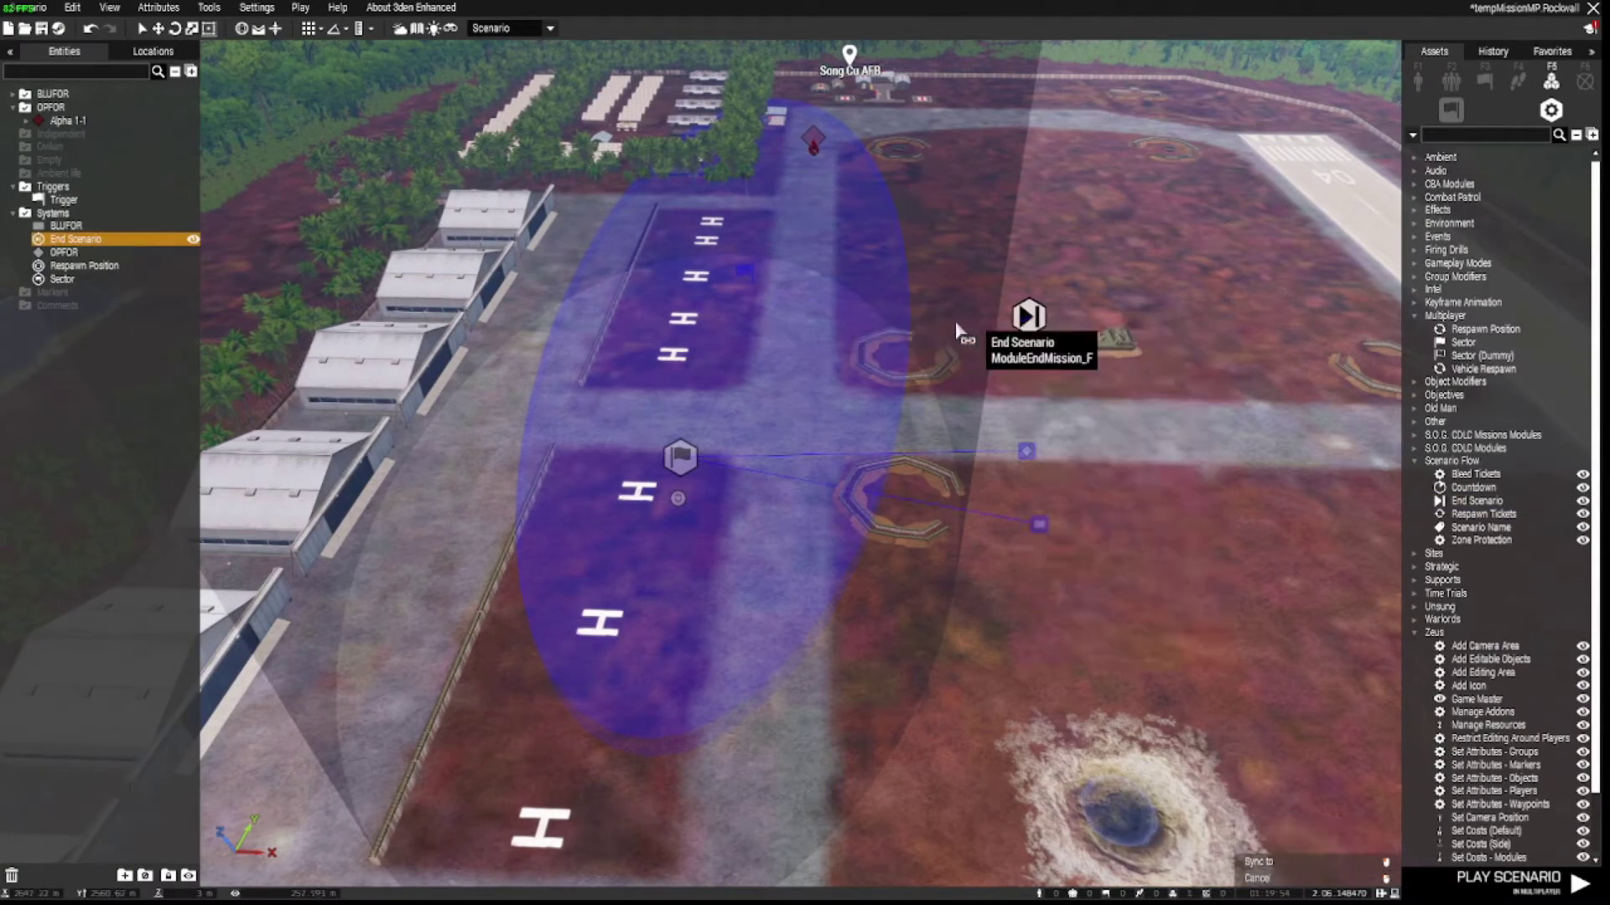
pyautogui.click(744, 274)
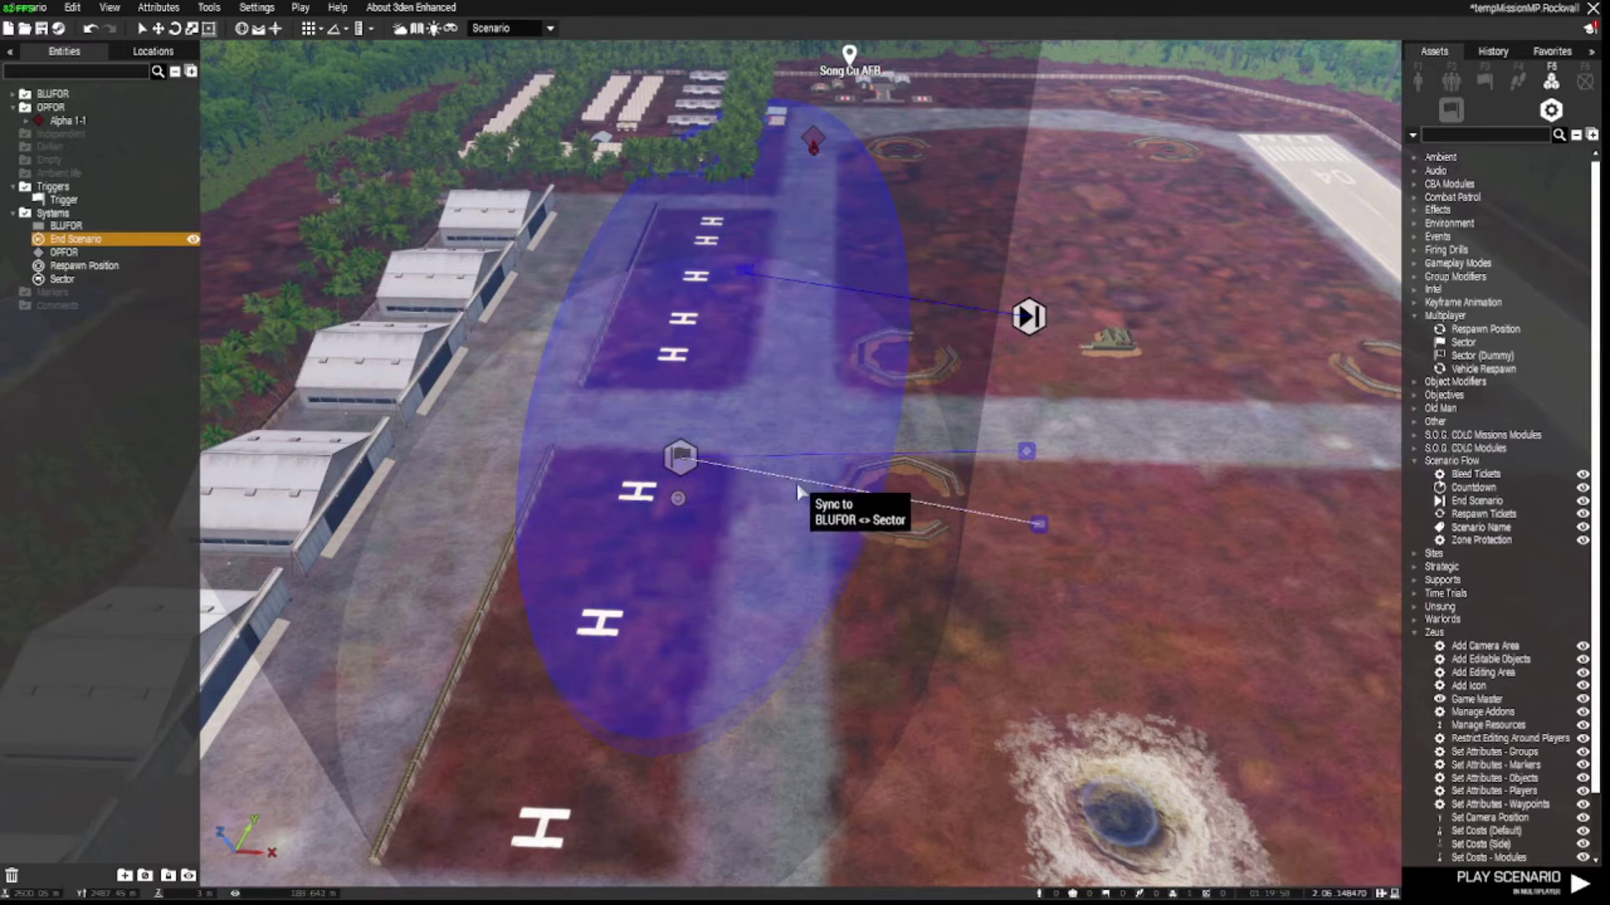
# - Move the OPFOR Alpha 1-1 group along the taxiway, further inside the far end of the trigger area
pyautogui.press('d')
pyautogui.moveTo(1115, 494); pyautogui.dragTo(825, 498, button='right')
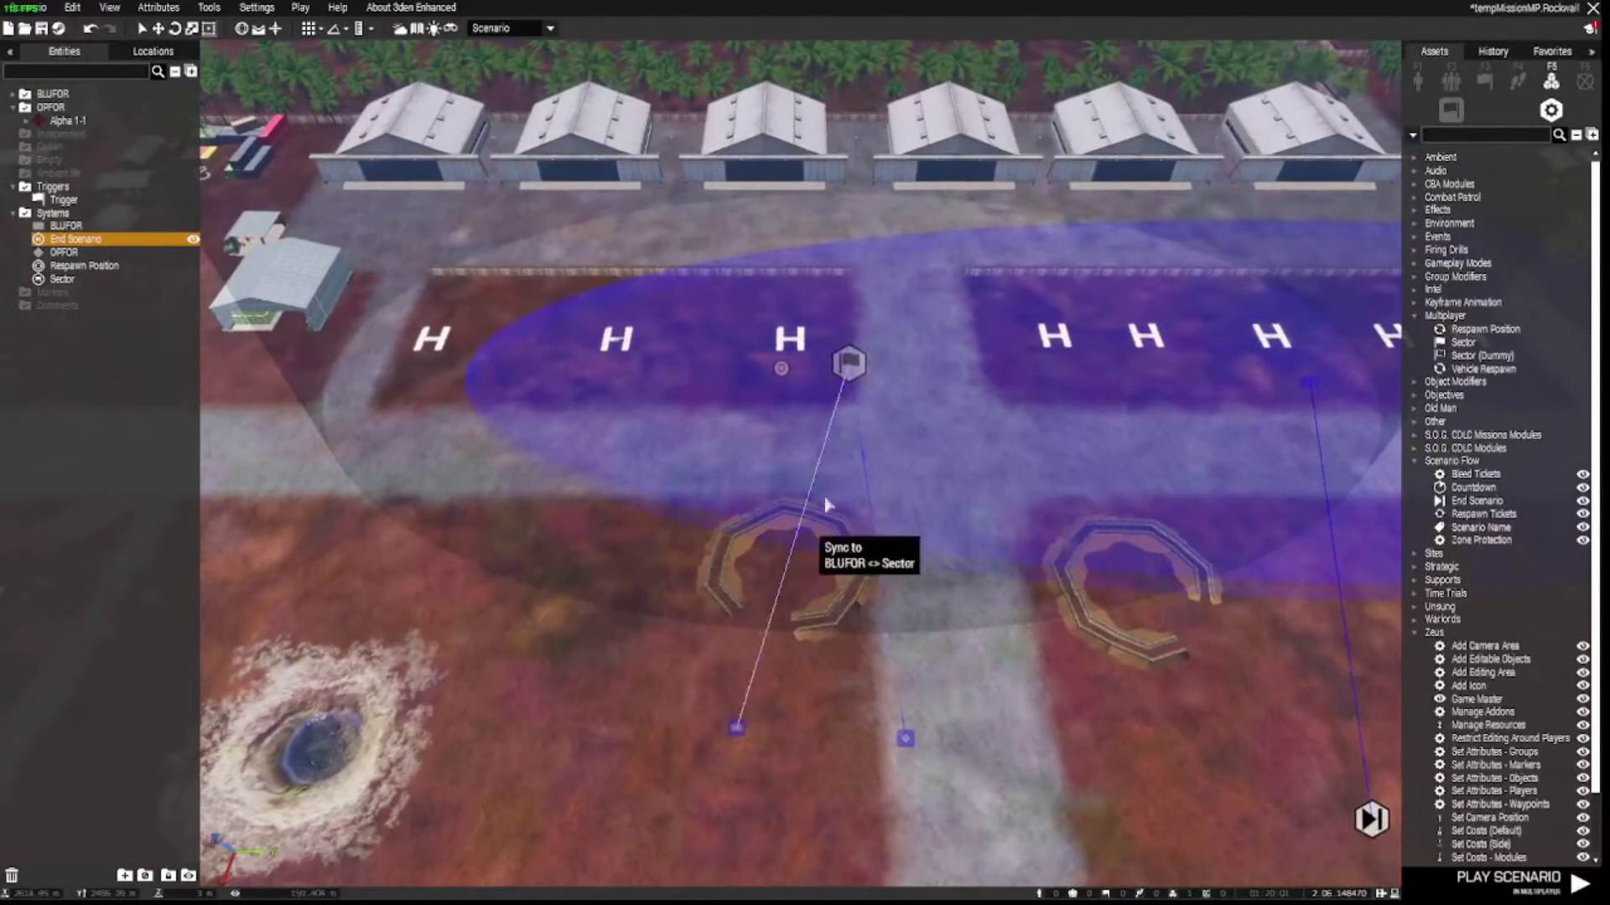
pyautogui.click(848, 362)
pyautogui.press('d')
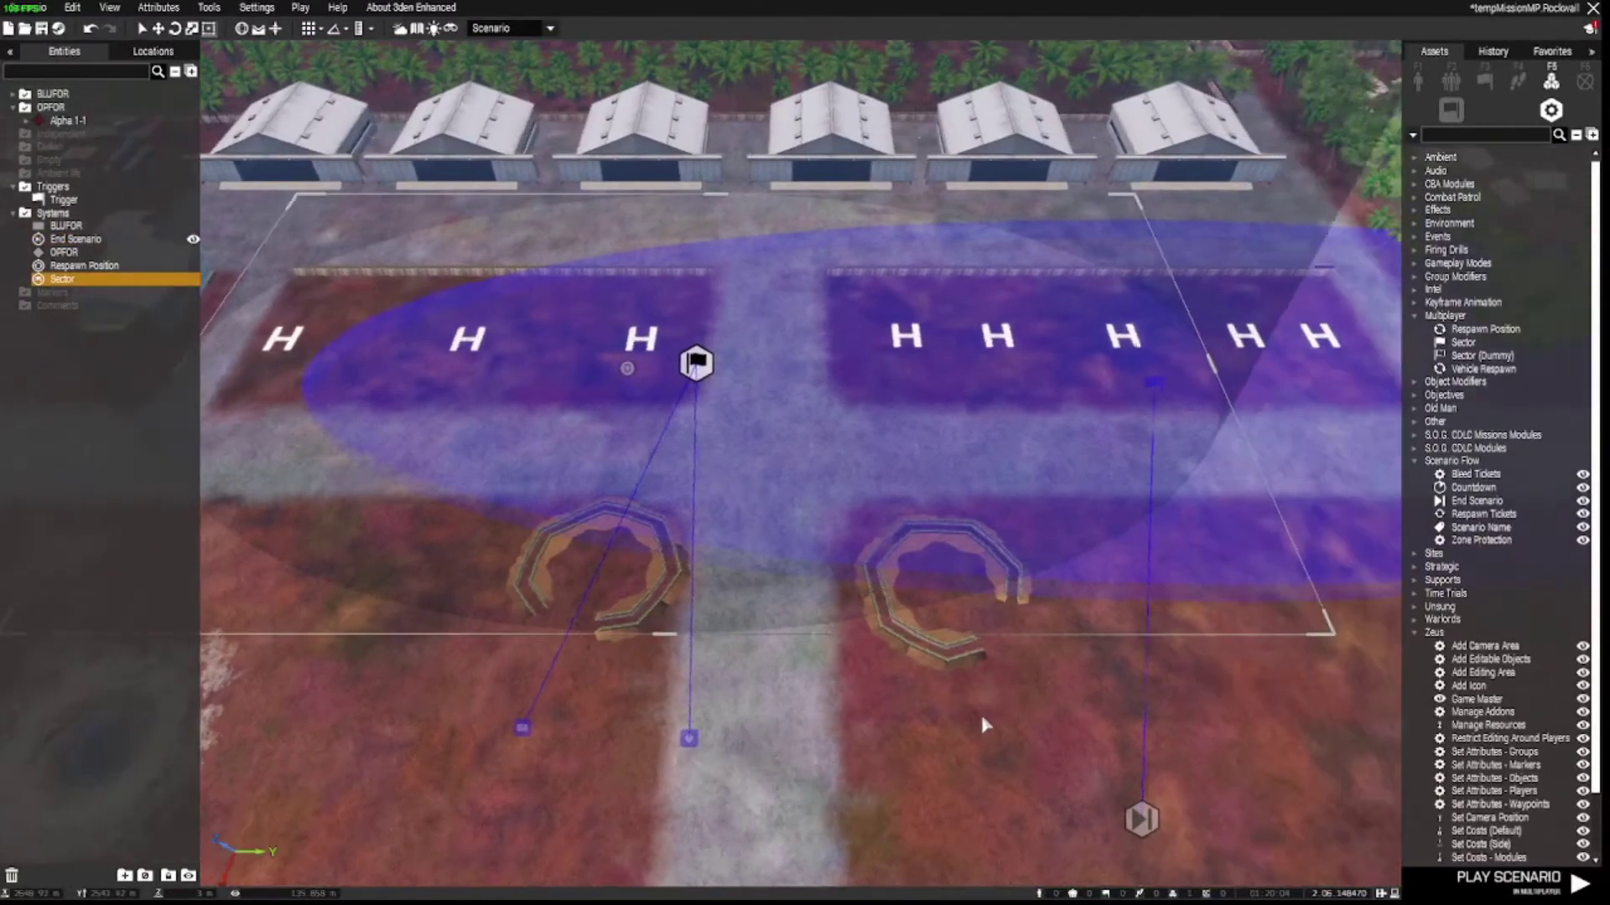
pyautogui.press('s')
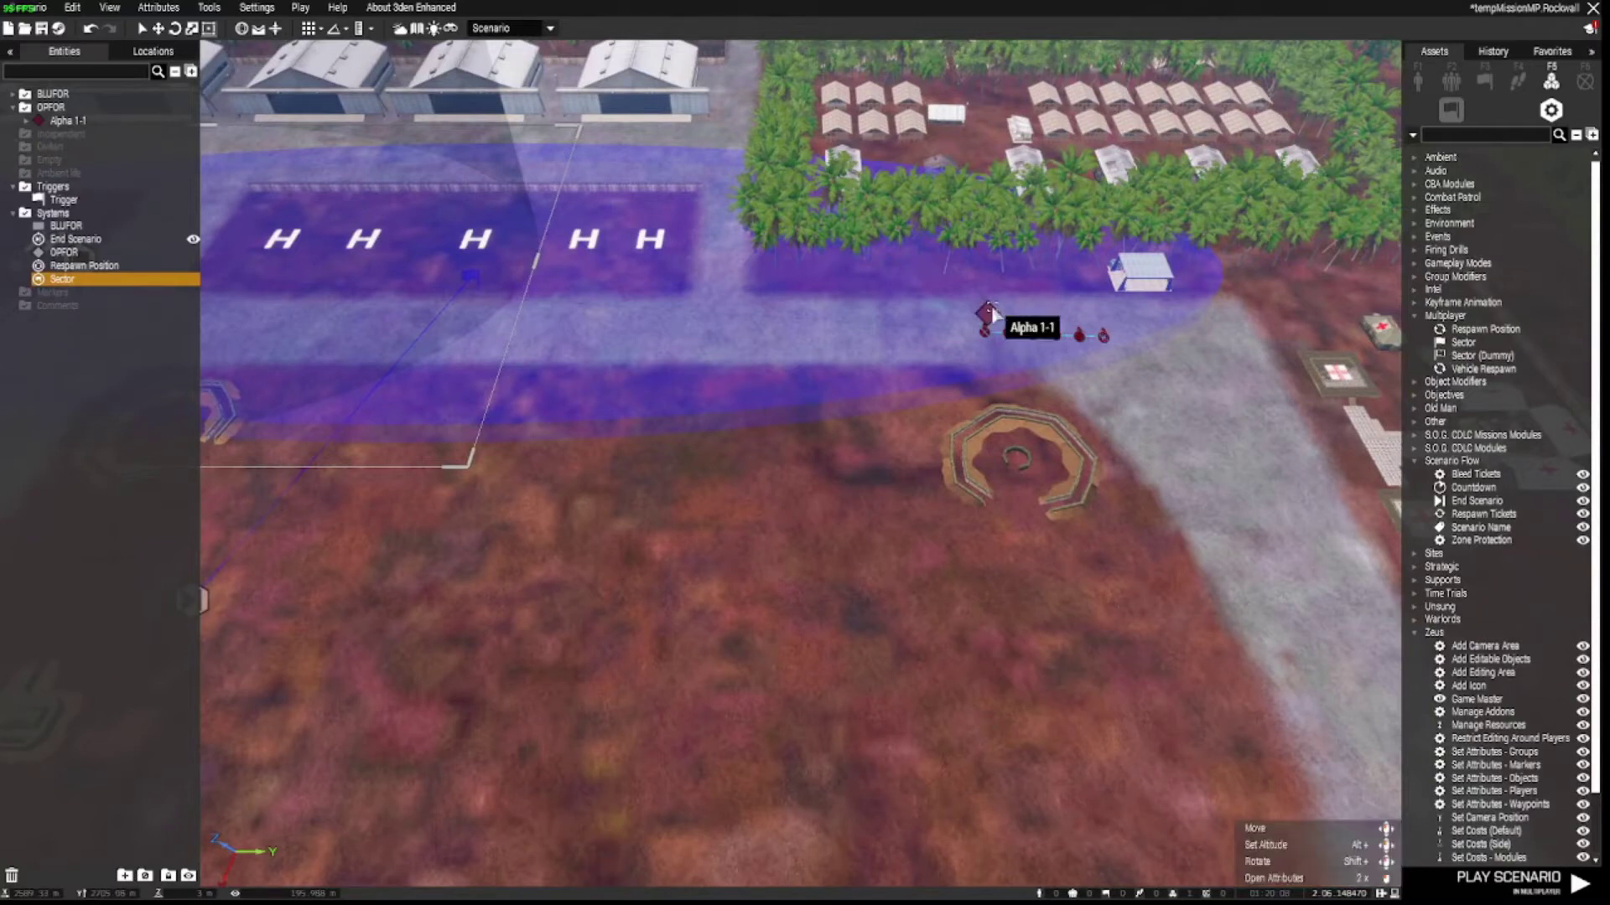
pyautogui.moveTo(984, 316); pyautogui.dragTo(909, 294)
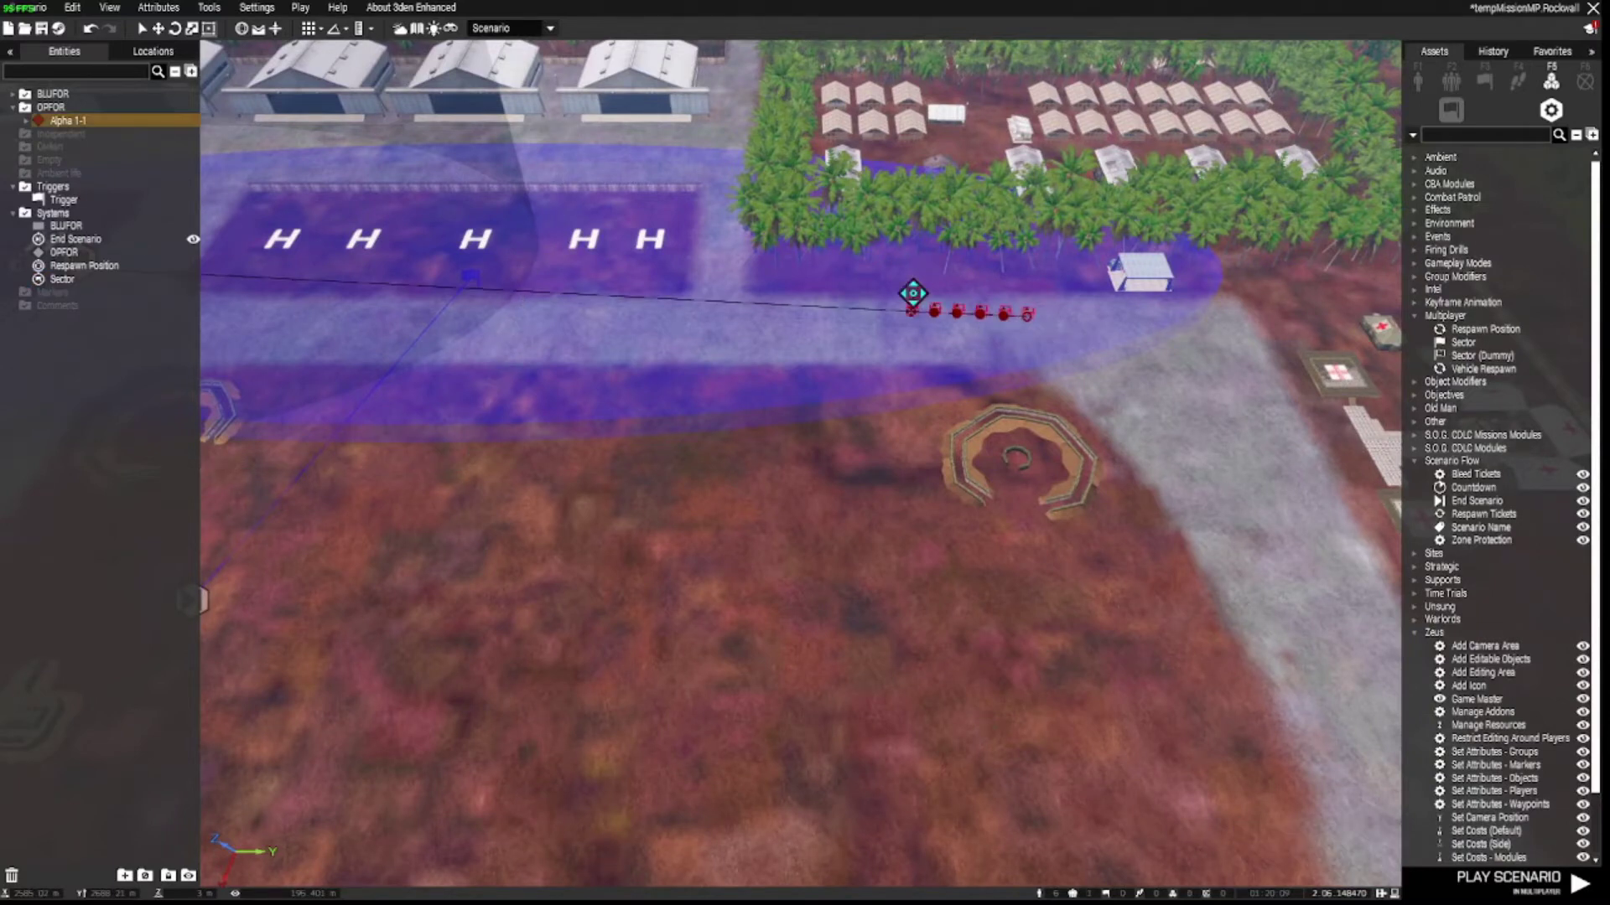
pyautogui.click(820, 582)
# - Set the End Scenario module's type to Mission Completed with custom status Completed and apply its attributes
pyautogui.press('a')
pyautogui.moveTo(701, 670); pyautogui.dragTo(1078, 611, button='right')
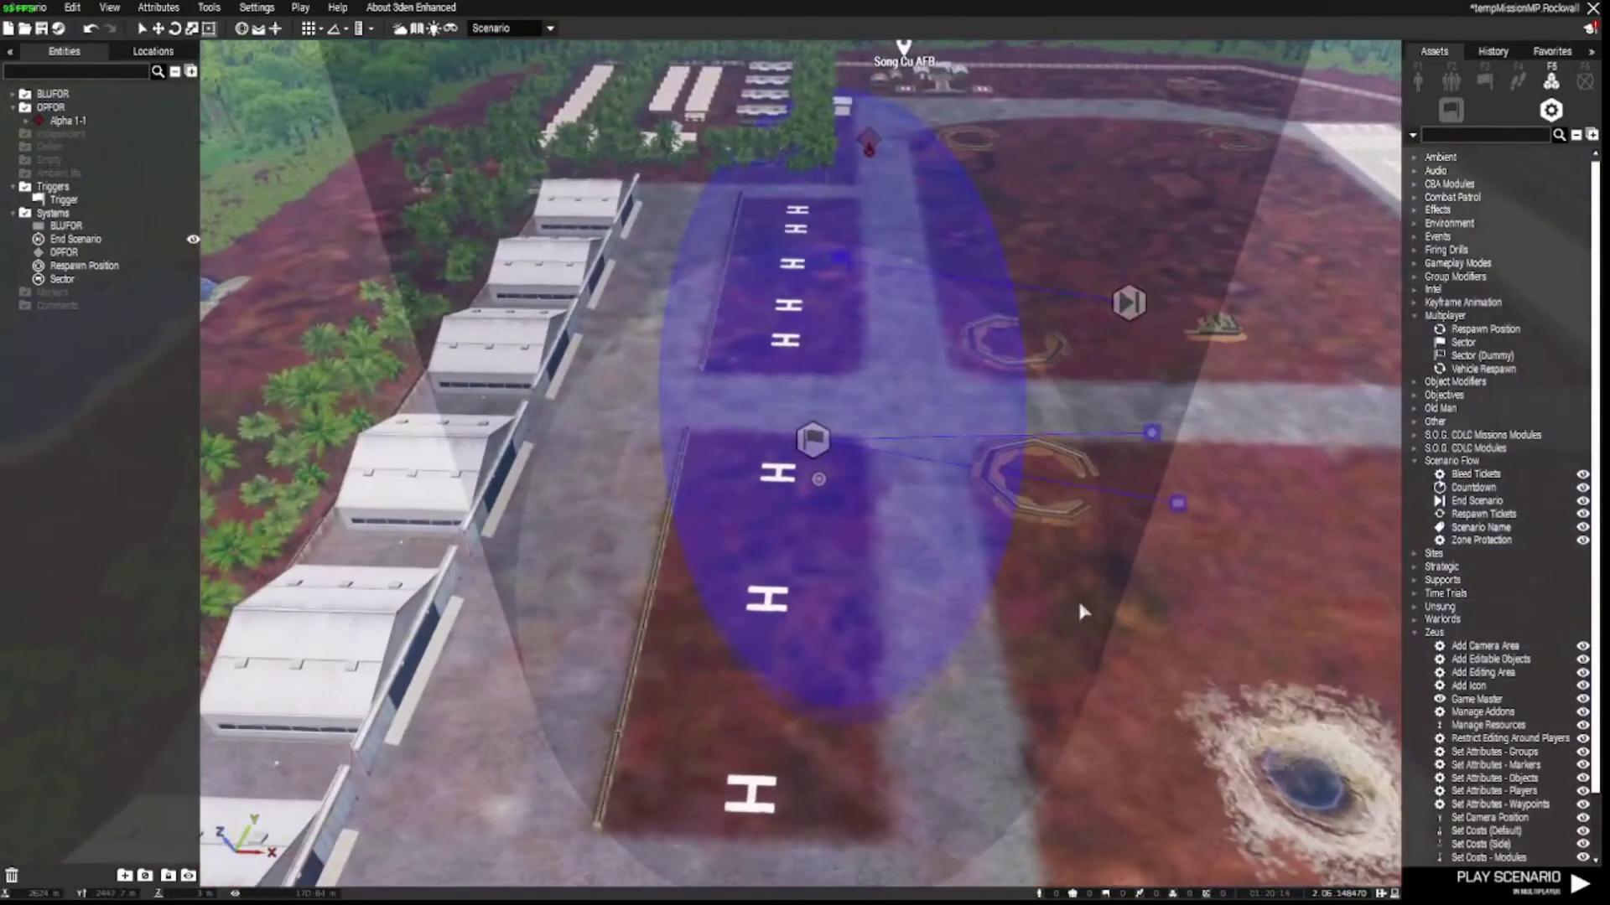
pyautogui.doubleClick(1128, 303)
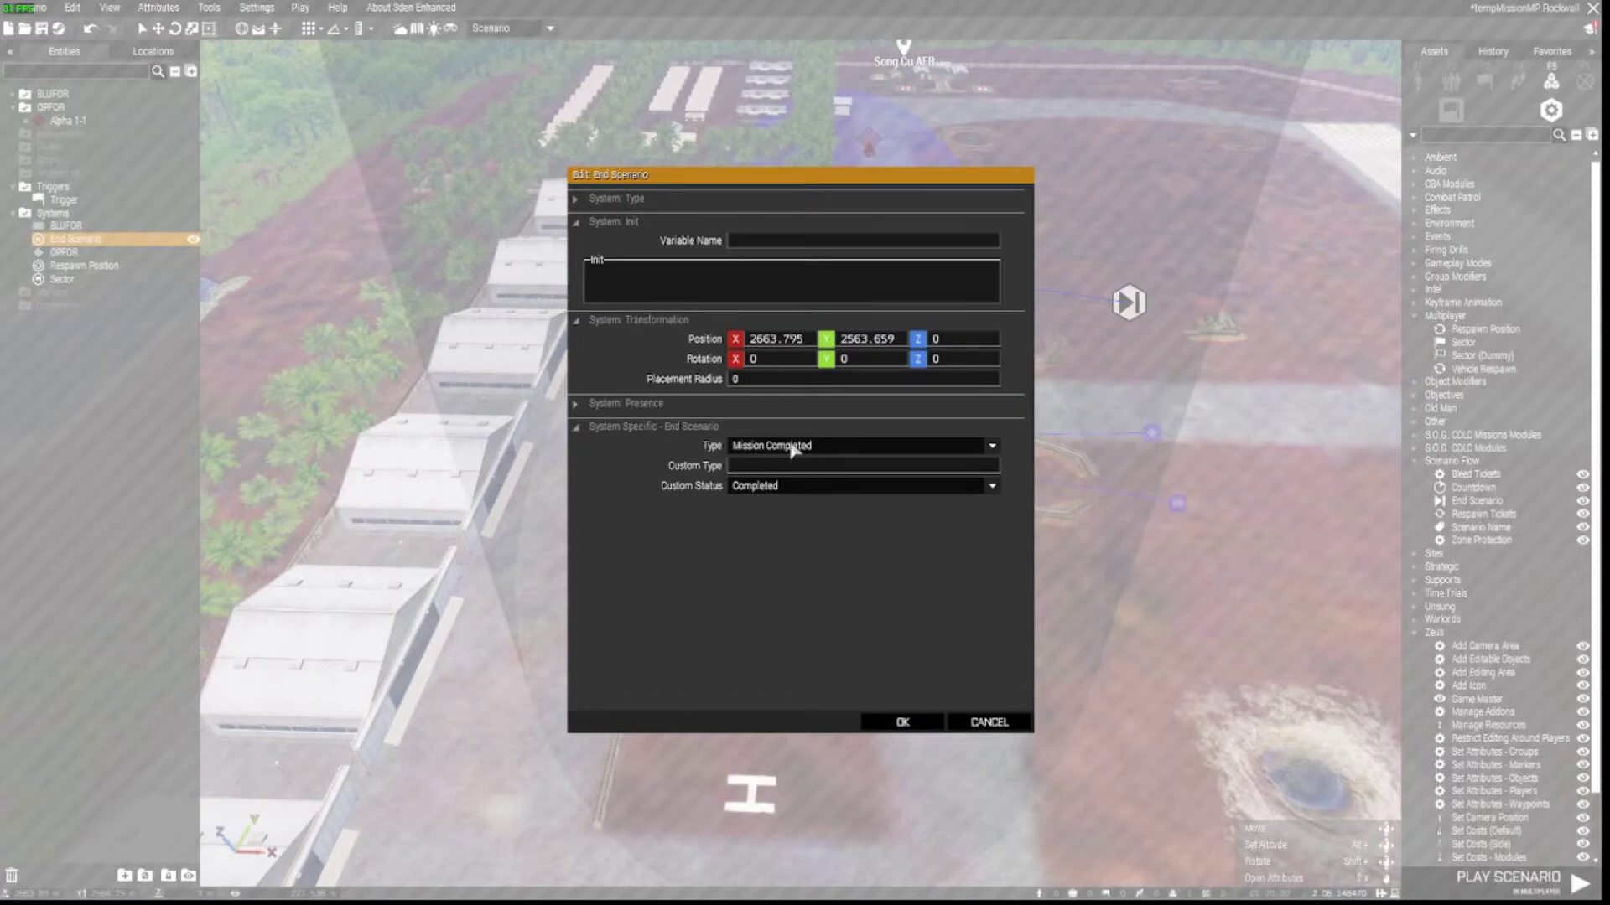
pyautogui.click(742, 450)
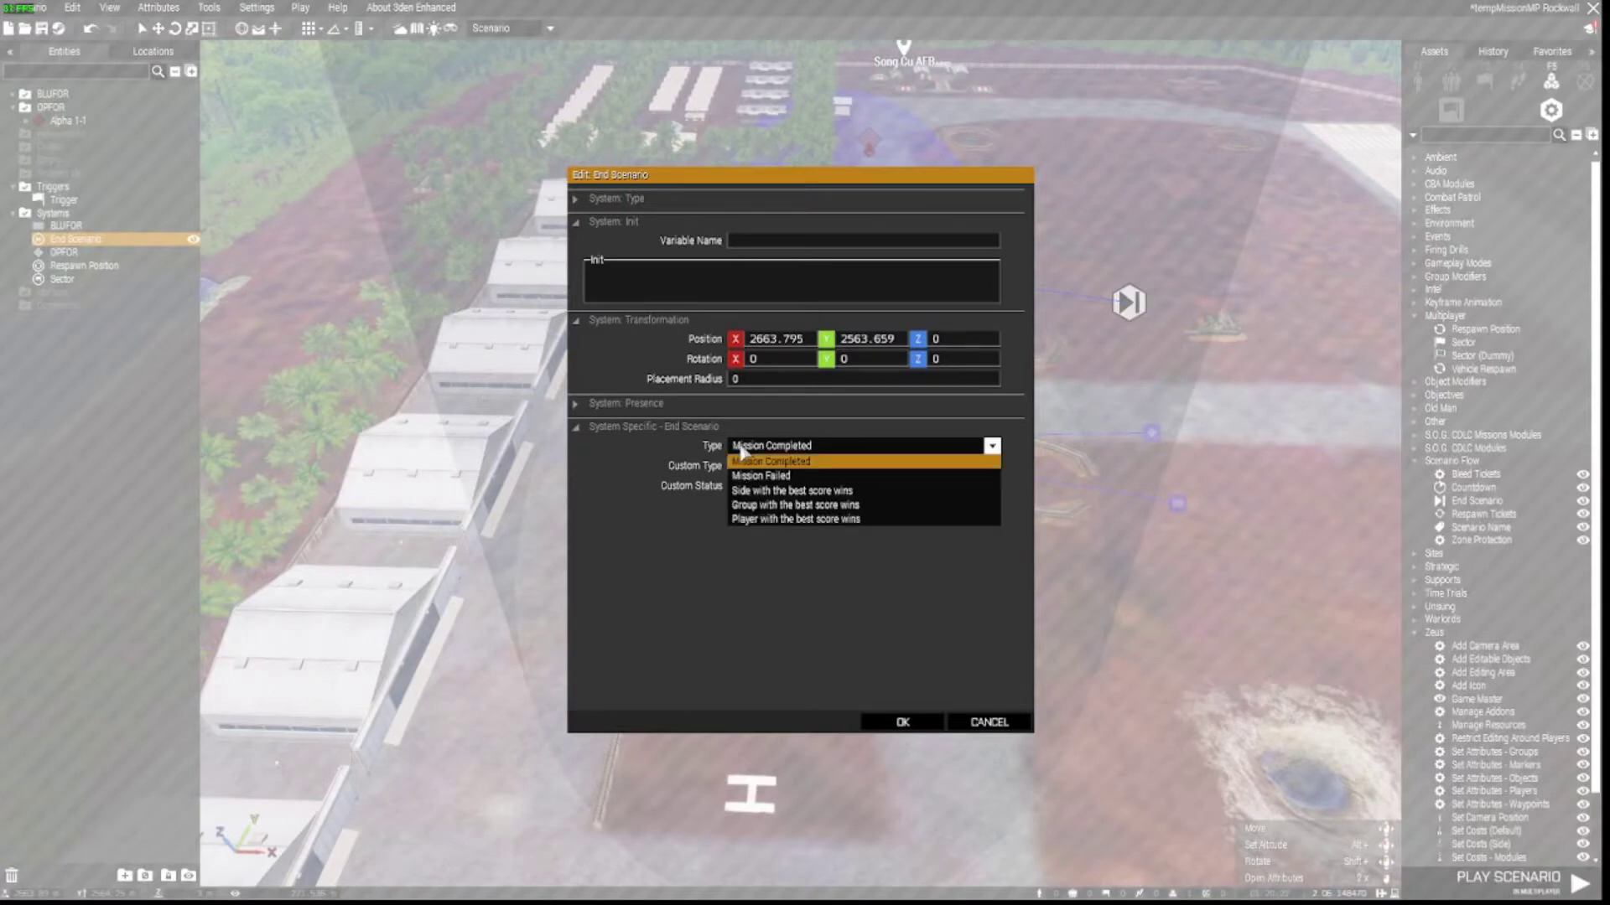
pyautogui.click(799, 450)
pyautogui.click(807, 485)
pyautogui.click(808, 487)
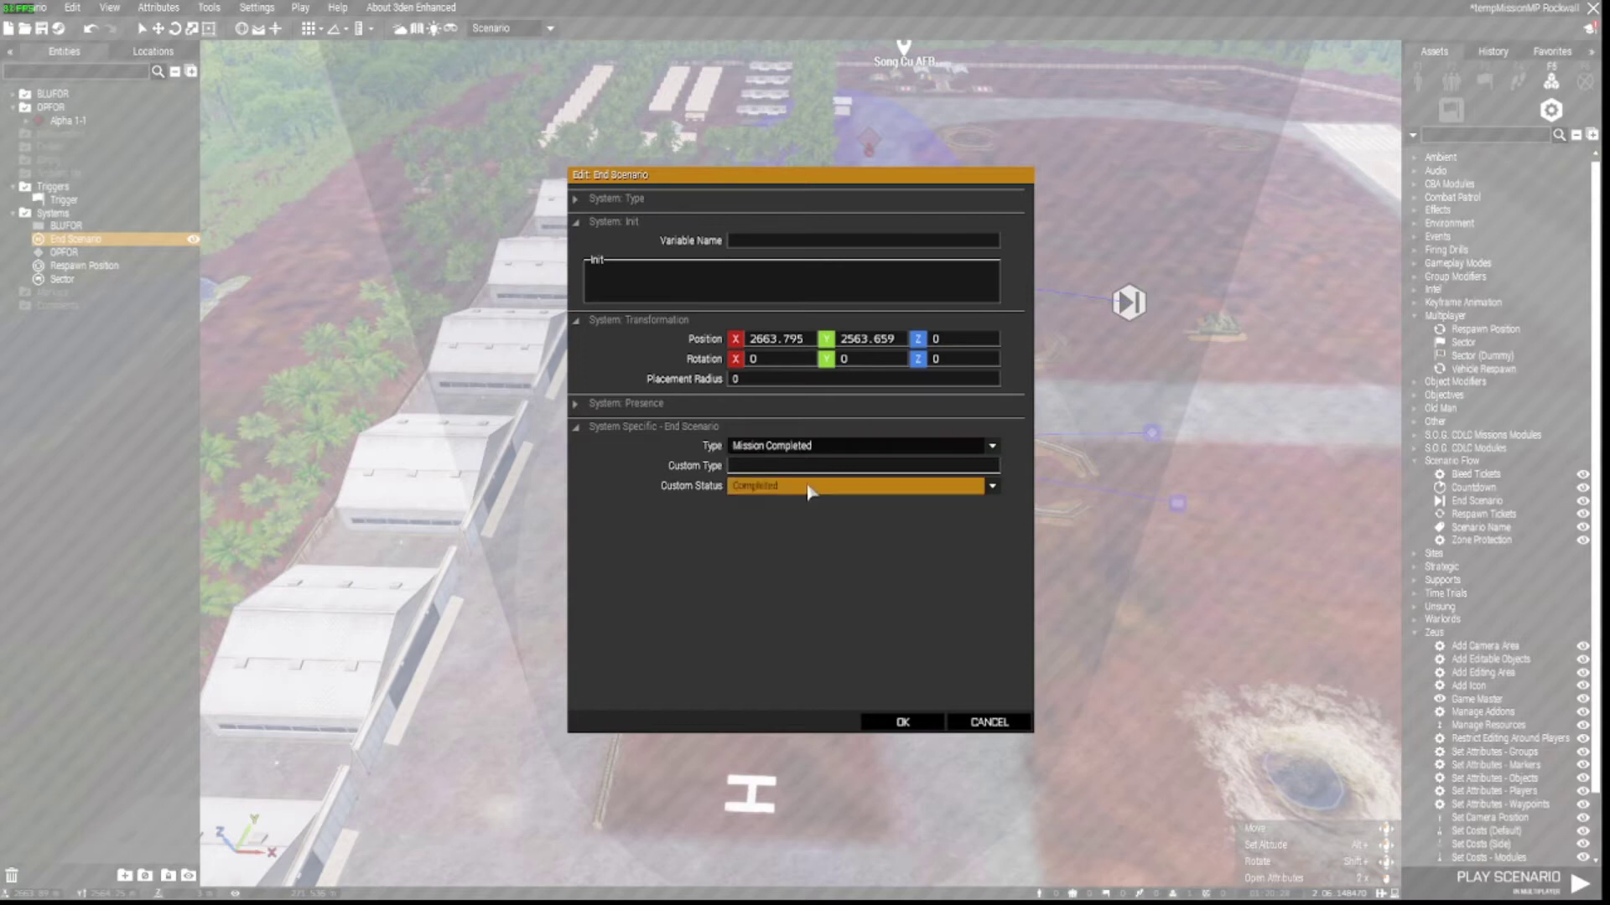
pyautogui.click(812, 448)
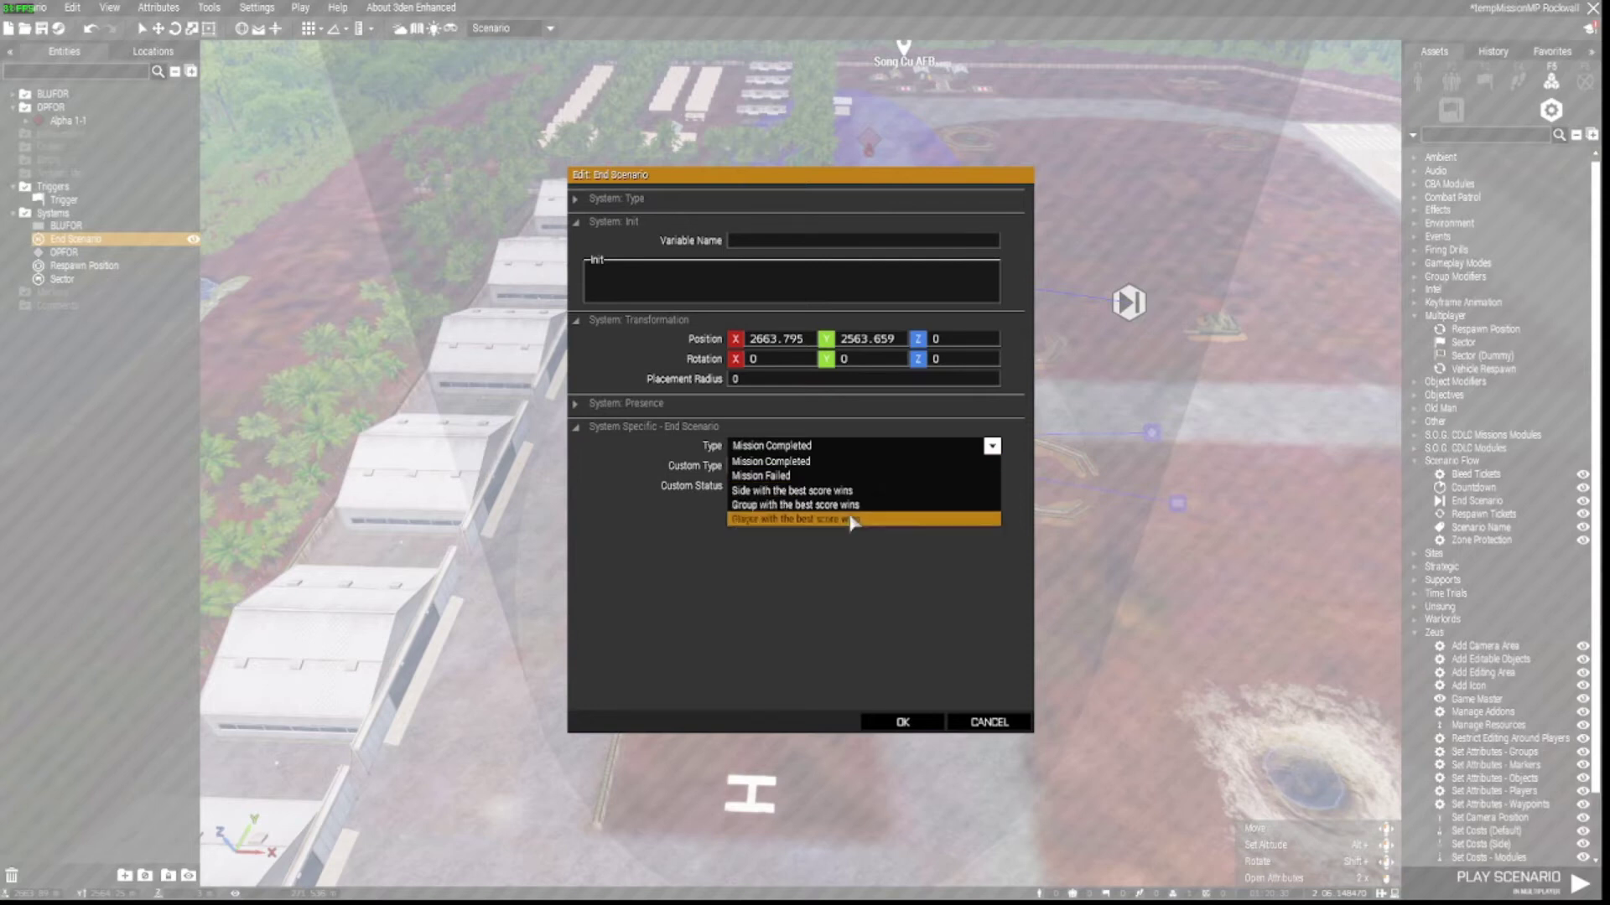
pyautogui.click(851, 462)
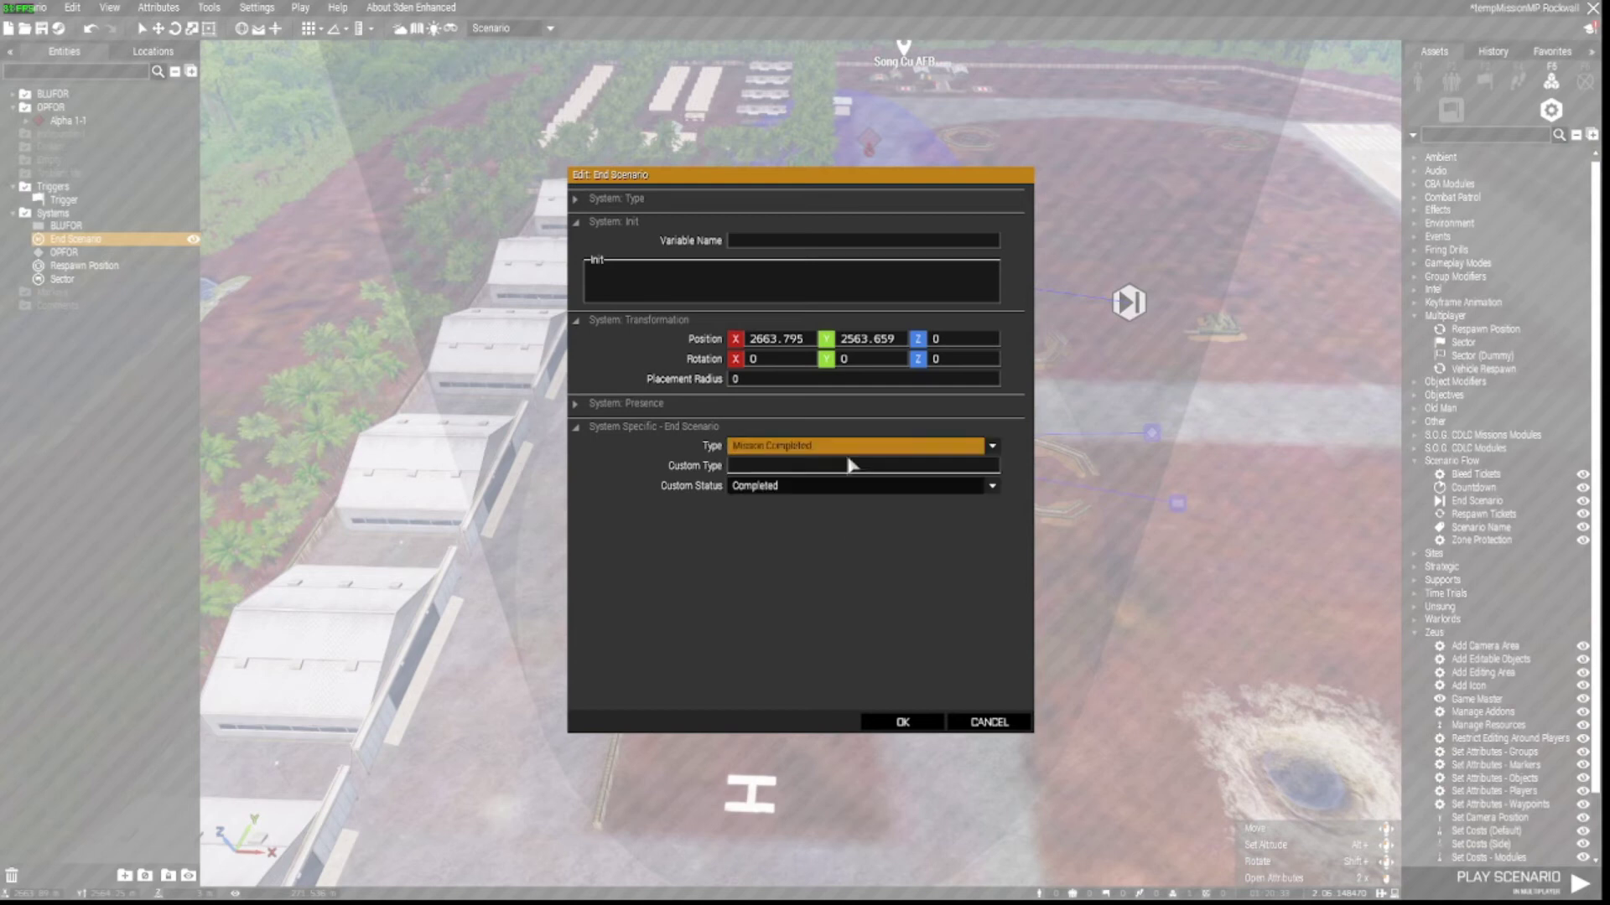
pyautogui.click(900, 722)
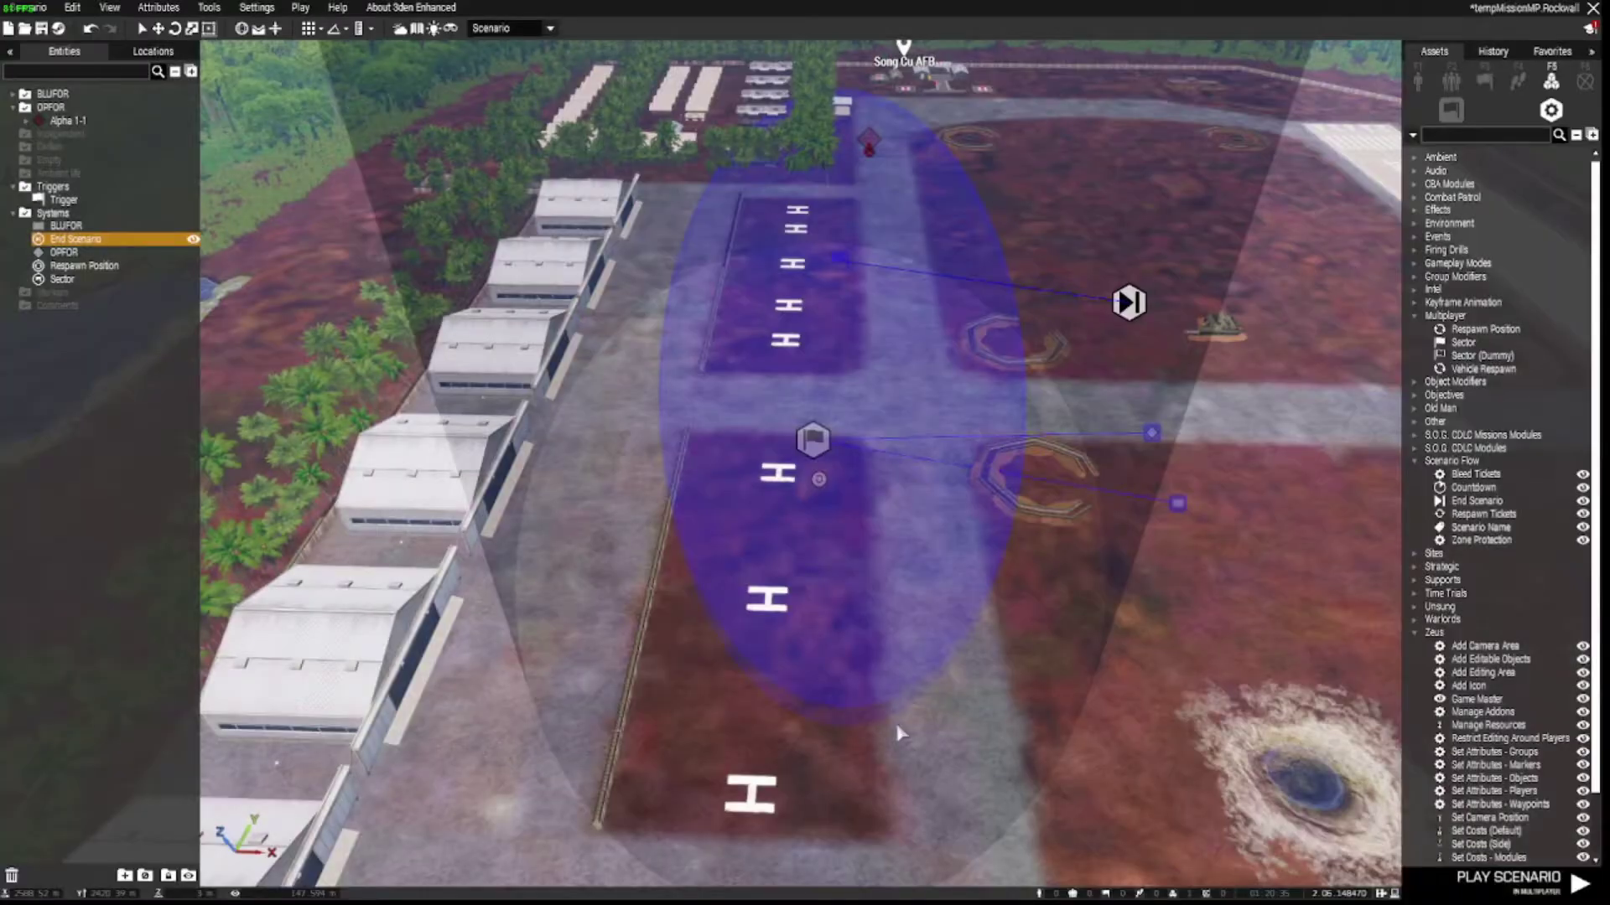
# - Examine the sector, trigger, OPFOR group and End Scenario module in turn, checking their areas and sync links
pyautogui.moveTo(893, 712); pyautogui.dragTo(905, 636, button='right')
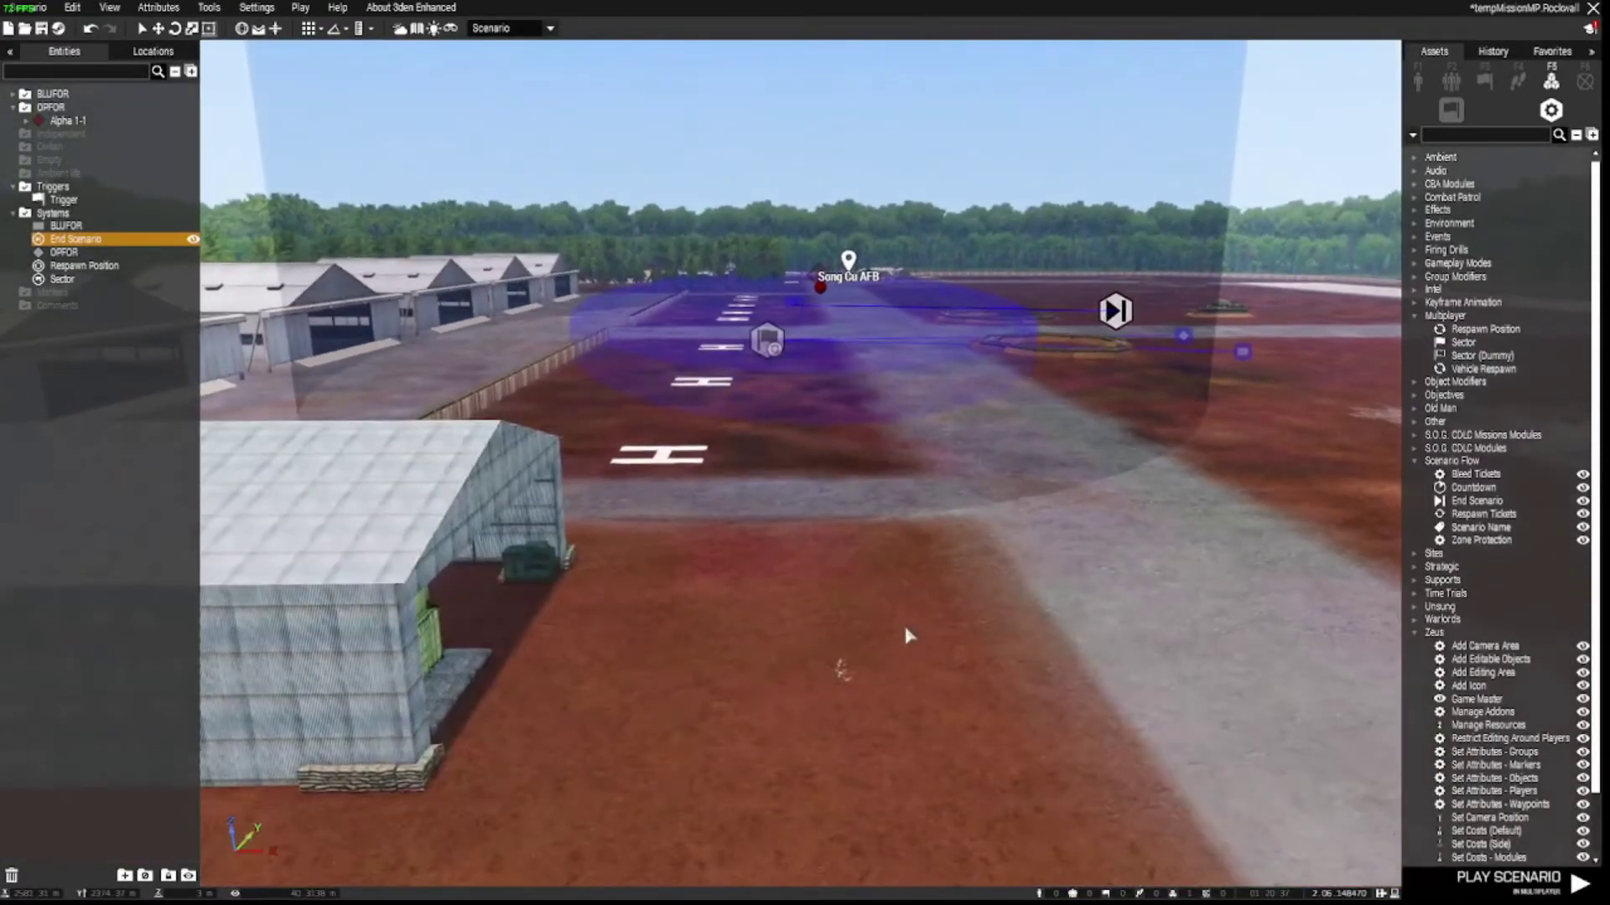
pyautogui.scroll(-2, 905, 636)
pyautogui.scroll(-1, 905, 635)
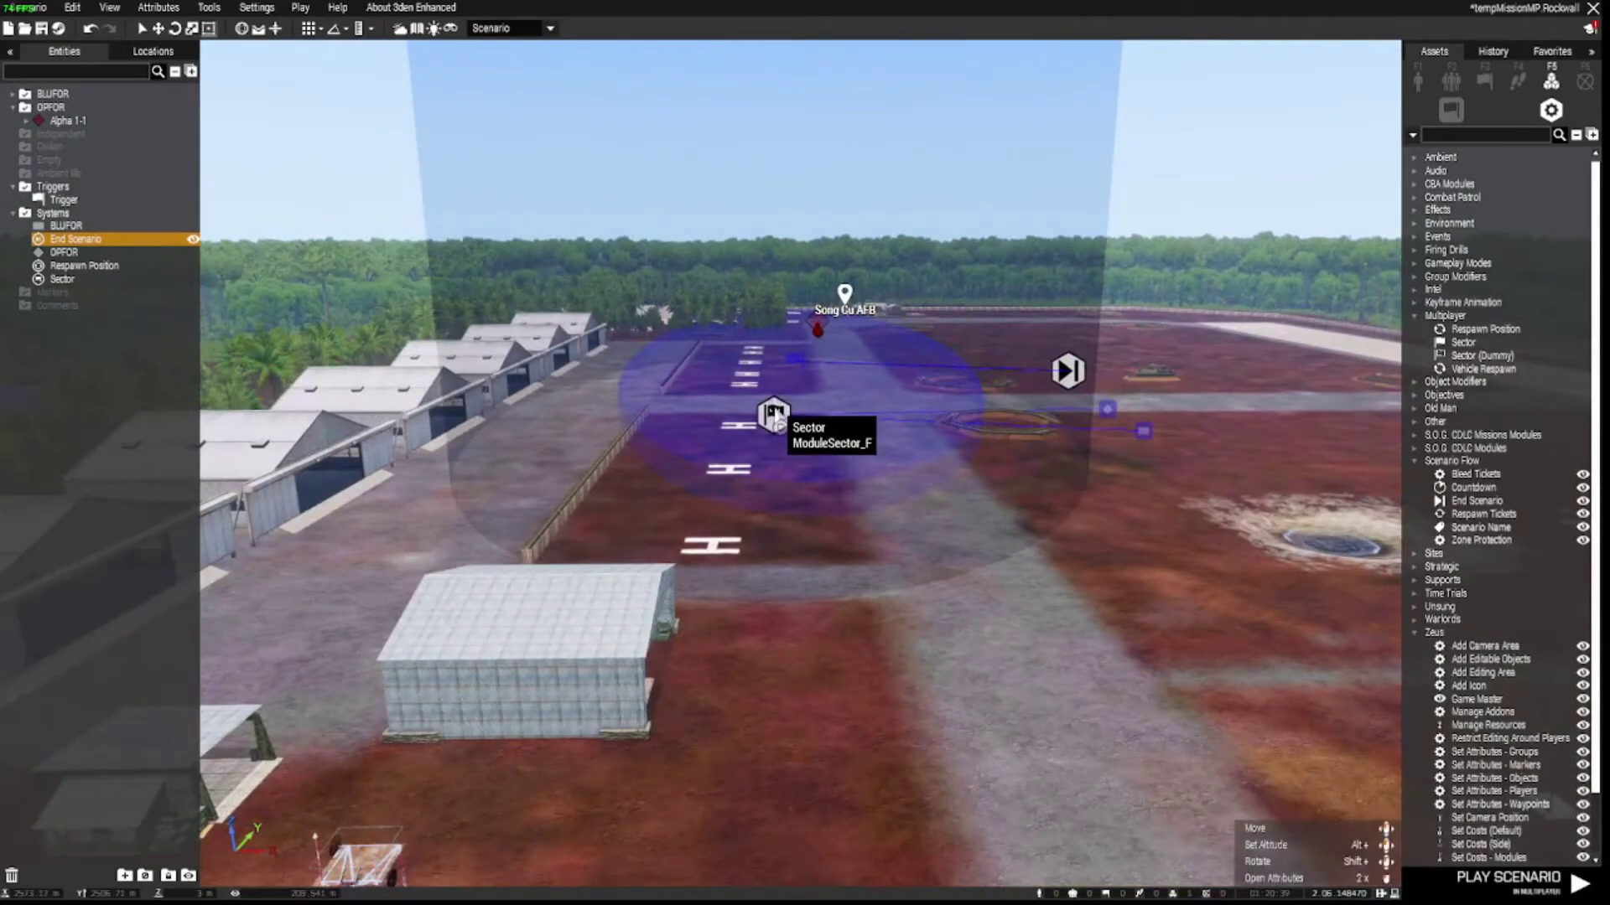
pyautogui.moveTo(772, 413)
pyautogui.mouseDown()
pyautogui.moveTo(676, 410)
pyautogui.moveTo(776, 445)
pyautogui.moveTo(776, 389)
pyautogui.moveTo(764, 411)
pyautogui.moveTo(782, 411)
pyautogui.mouseUp()
pyautogui.press('q')
pyautogui.moveTo(889, 616); pyautogui.dragTo(894, 660, button='right')
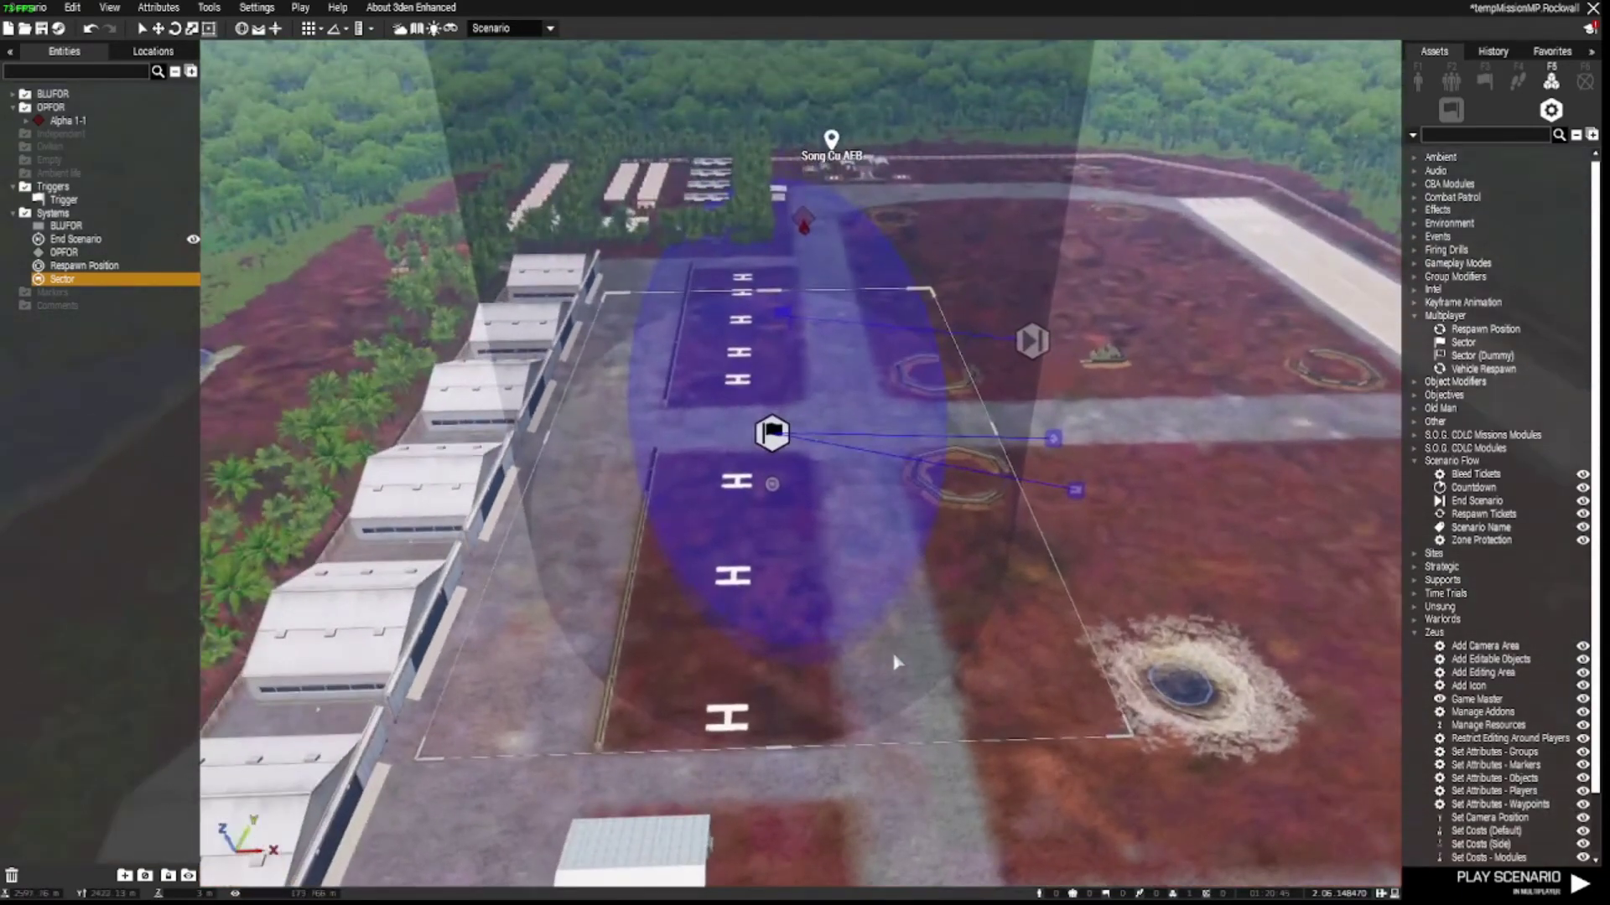
pyautogui.click(780, 315)
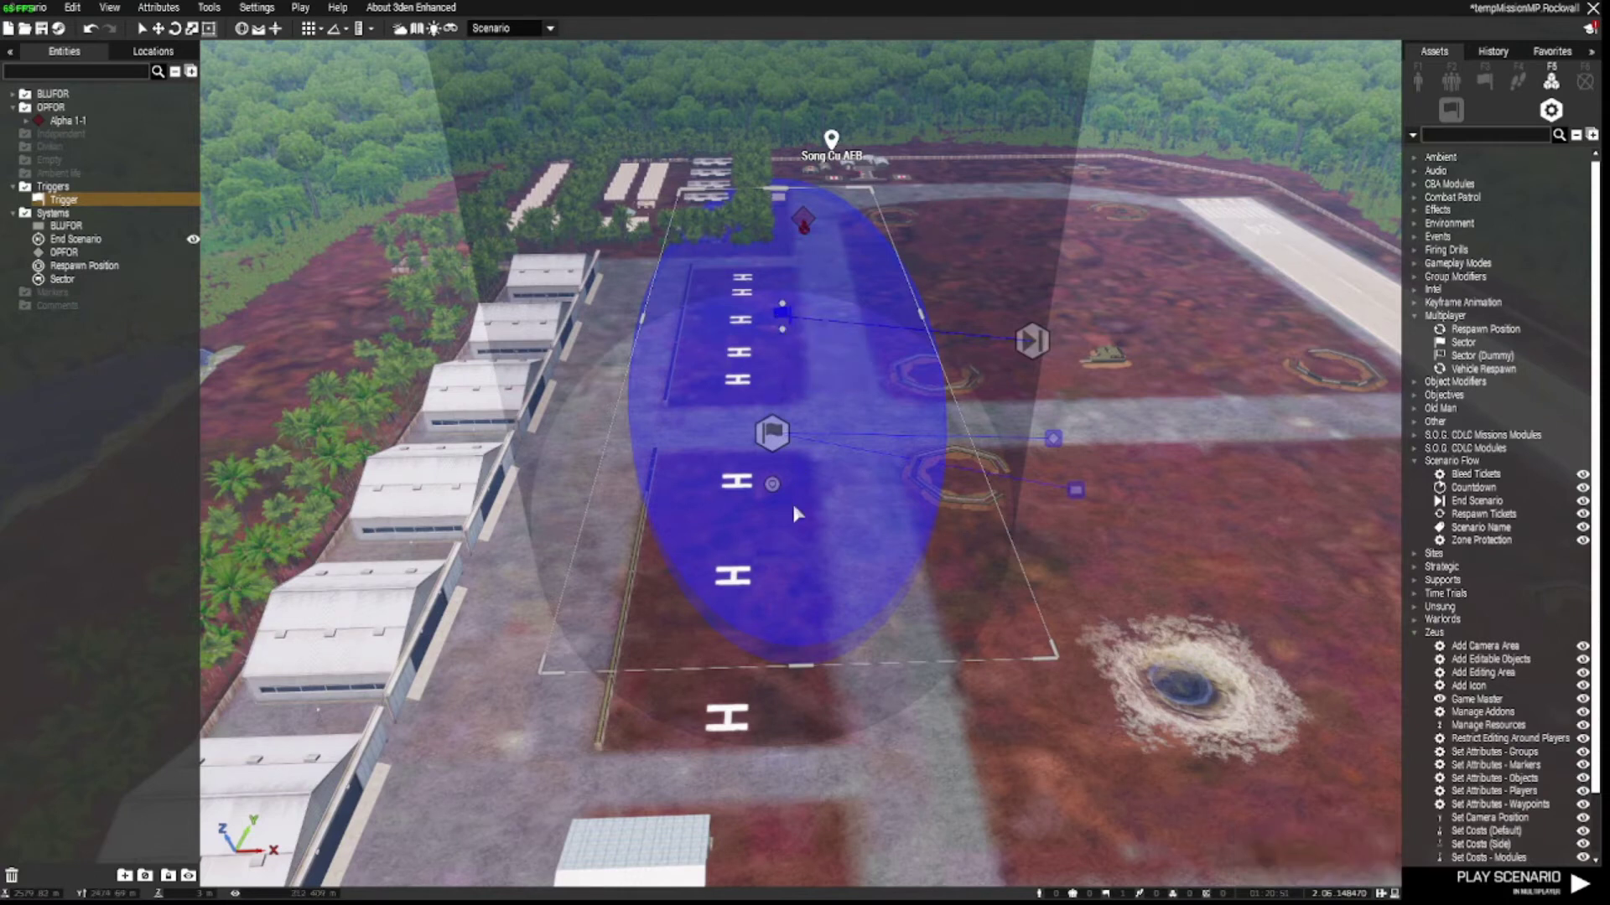
pyautogui.click(772, 433)
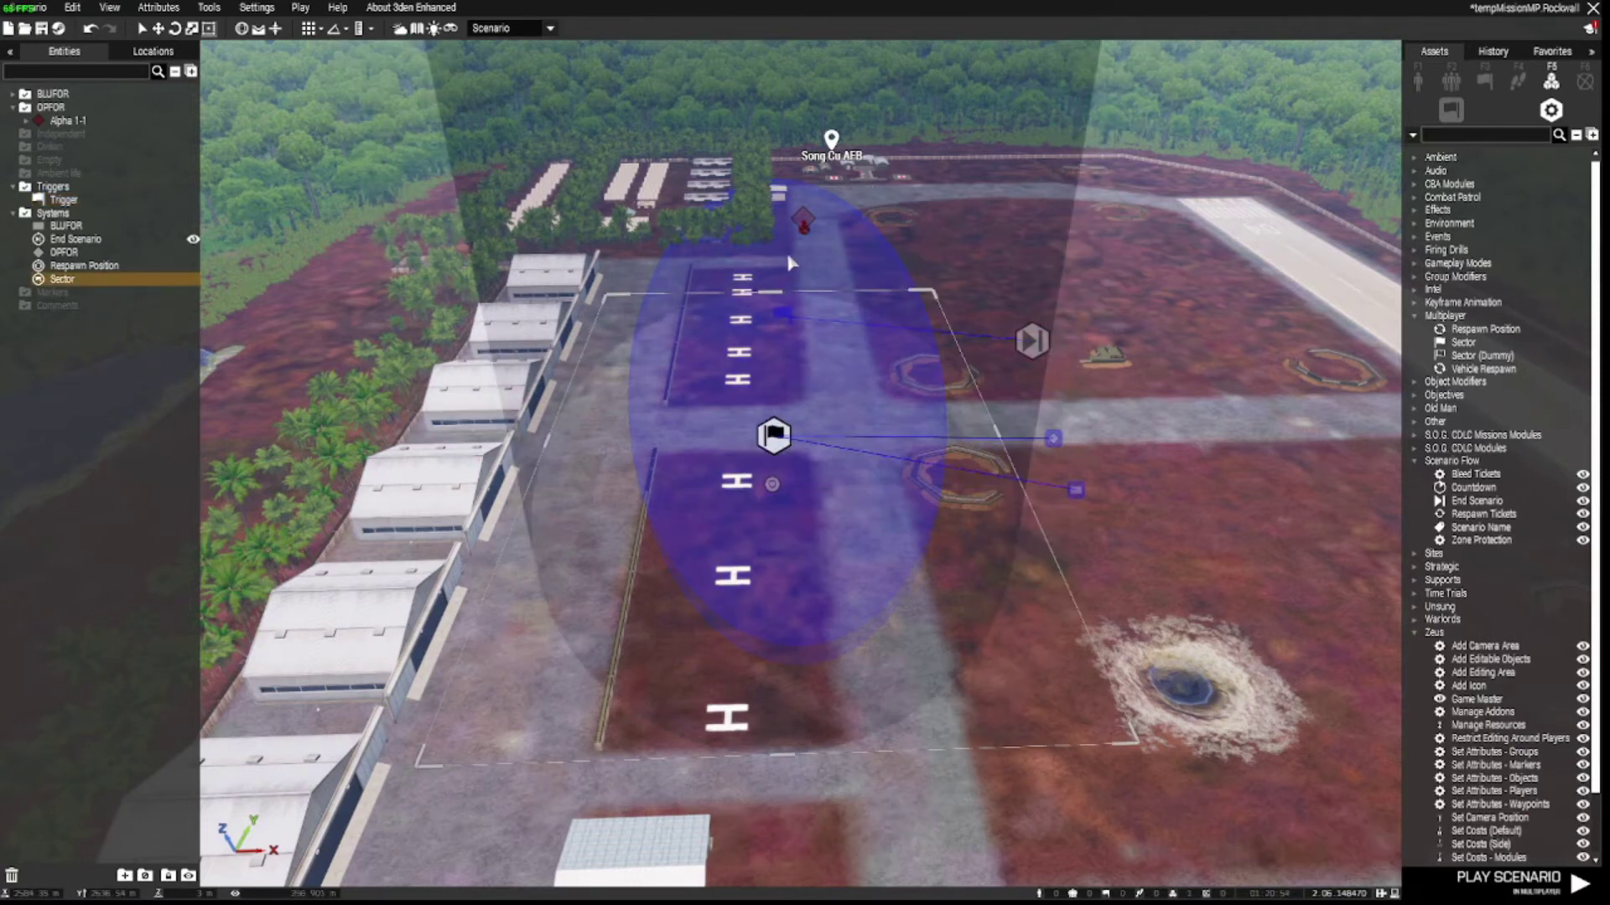
pyautogui.click(800, 218)
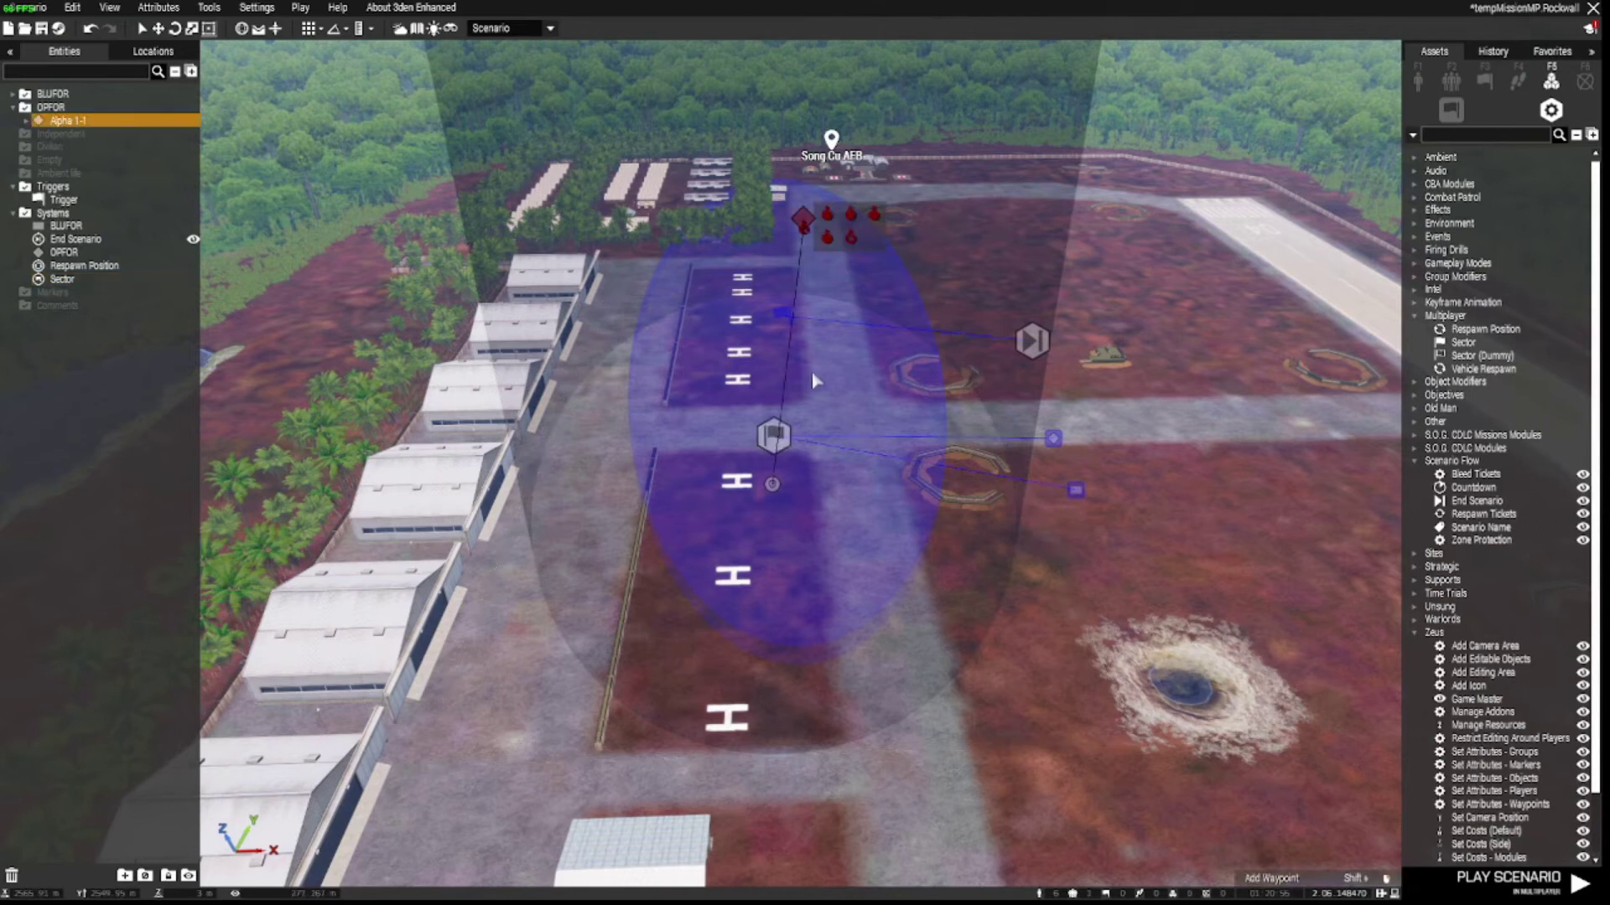
pyautogui.click(1031, 340)
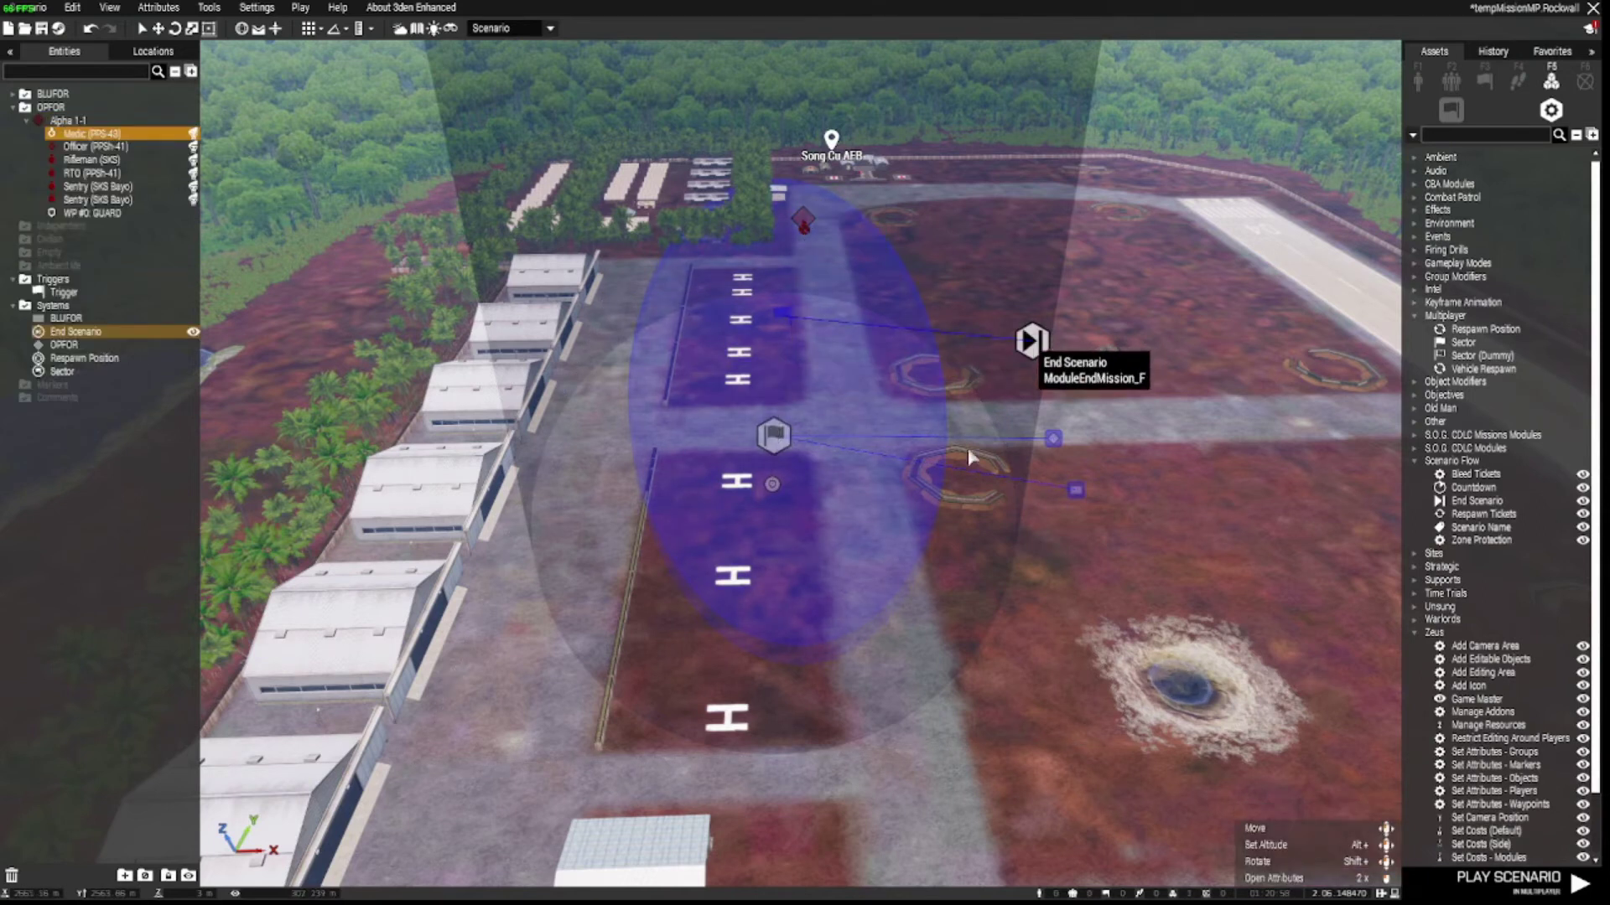
pyautogui.moveTo(1021, 729); pyautogui.dragTo(914, 718, button='right')
pyautogui.press('z')
pyautogui.press('q')
pyautogui.press('w')
pyautogui.press('d')
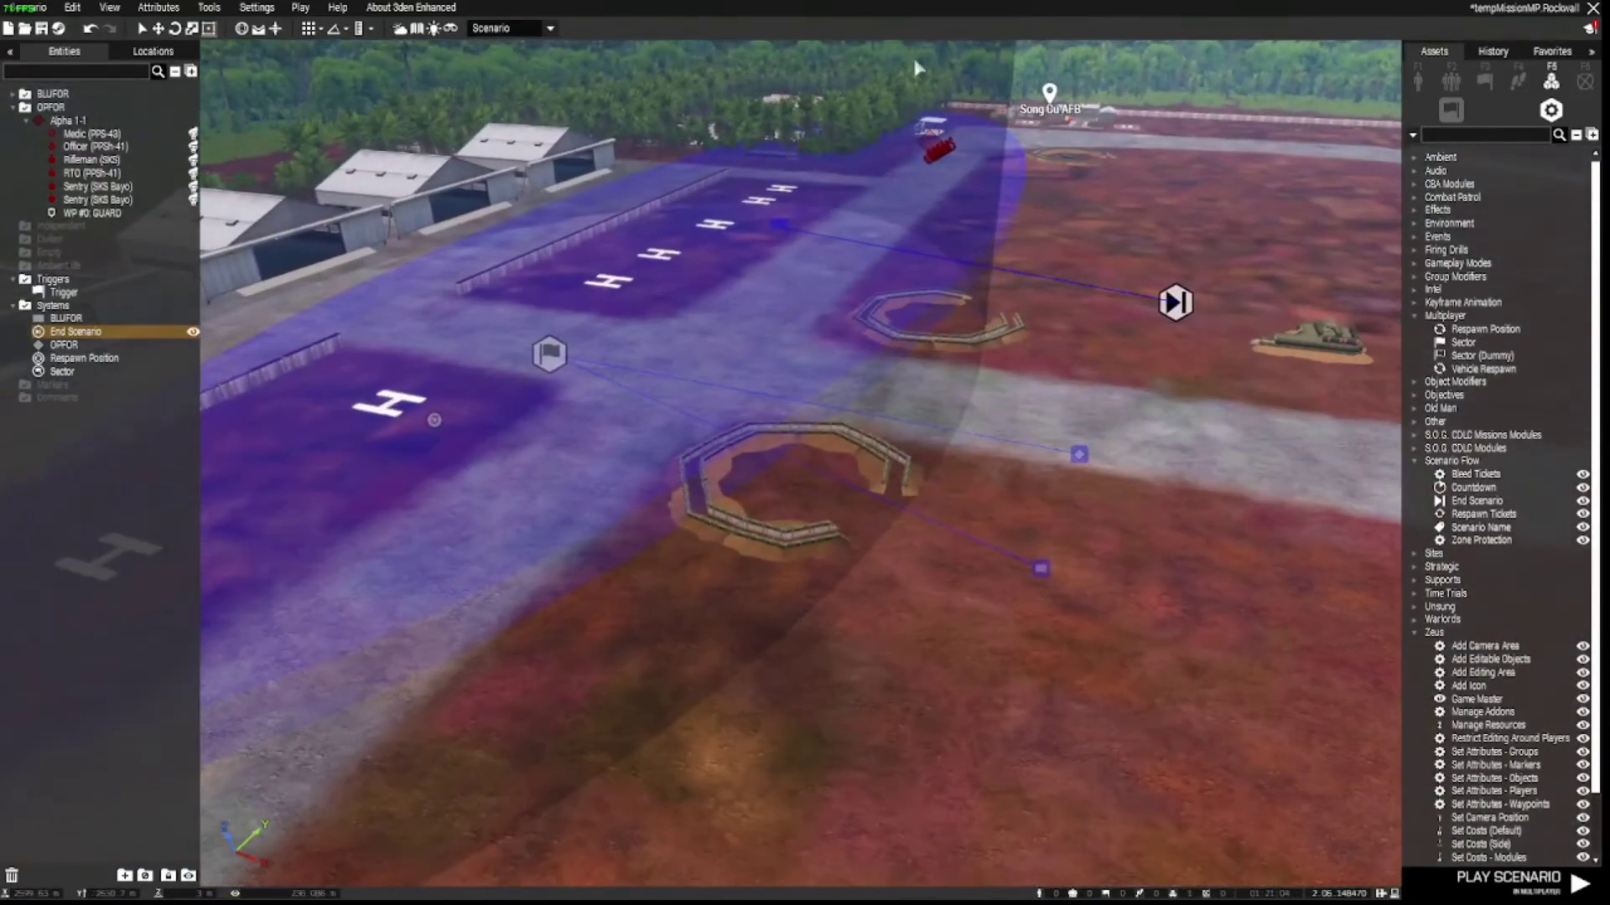
pyautogui.click(960, 199)
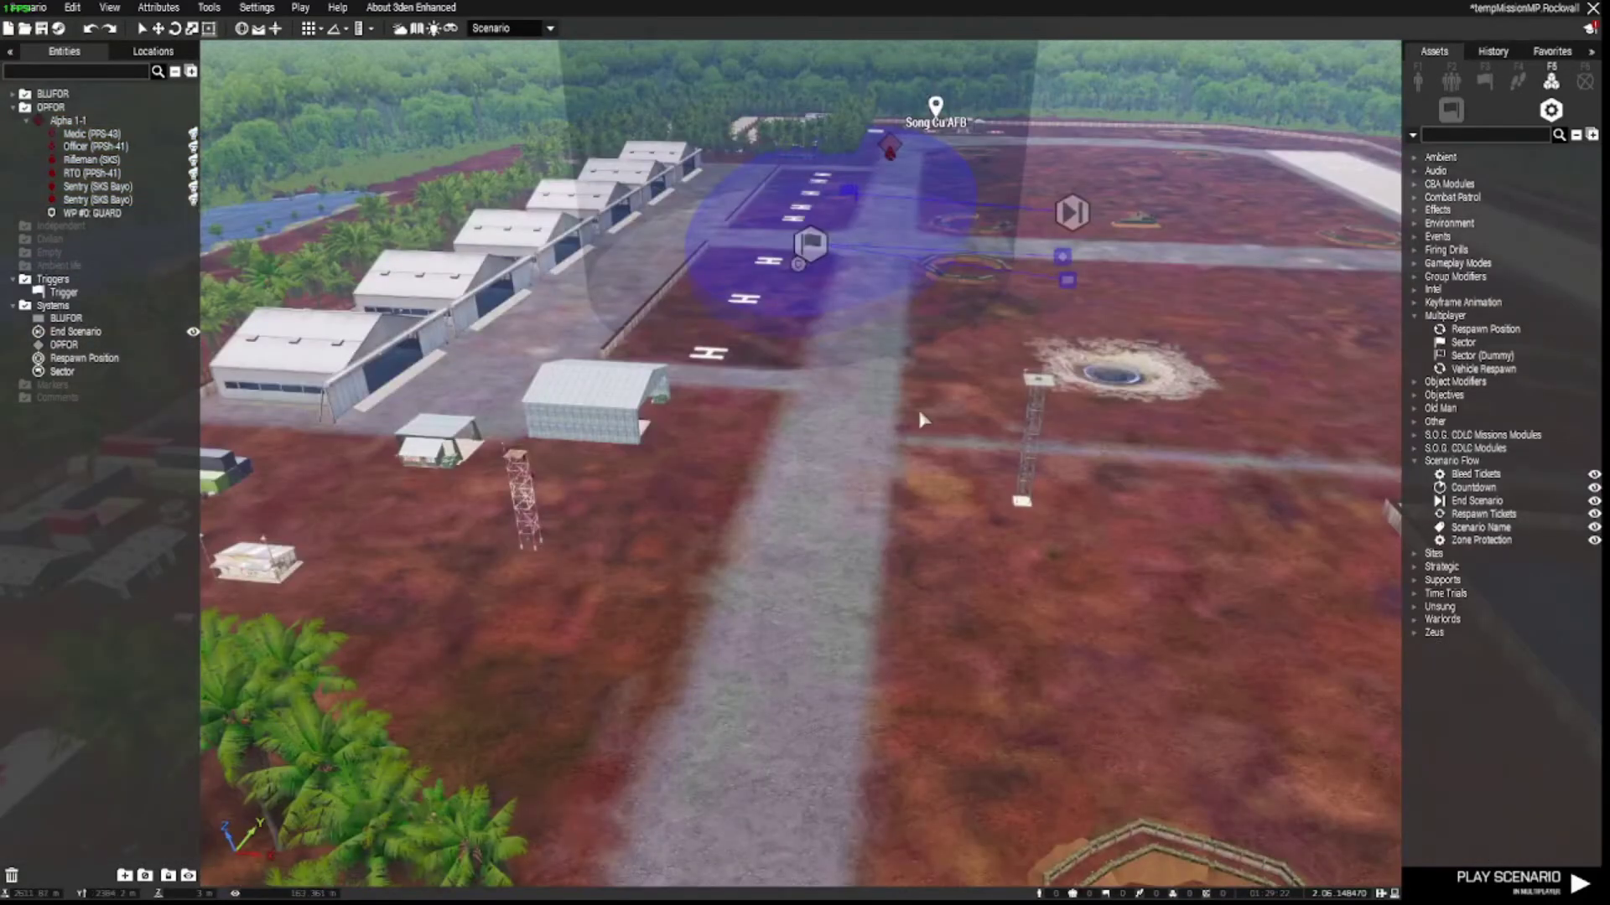
pyautogui.moveTo(838, 411); pyautogui.dragTo(877, 398, button='right')
pyautogui.press('d')
pyautogui.press('w')
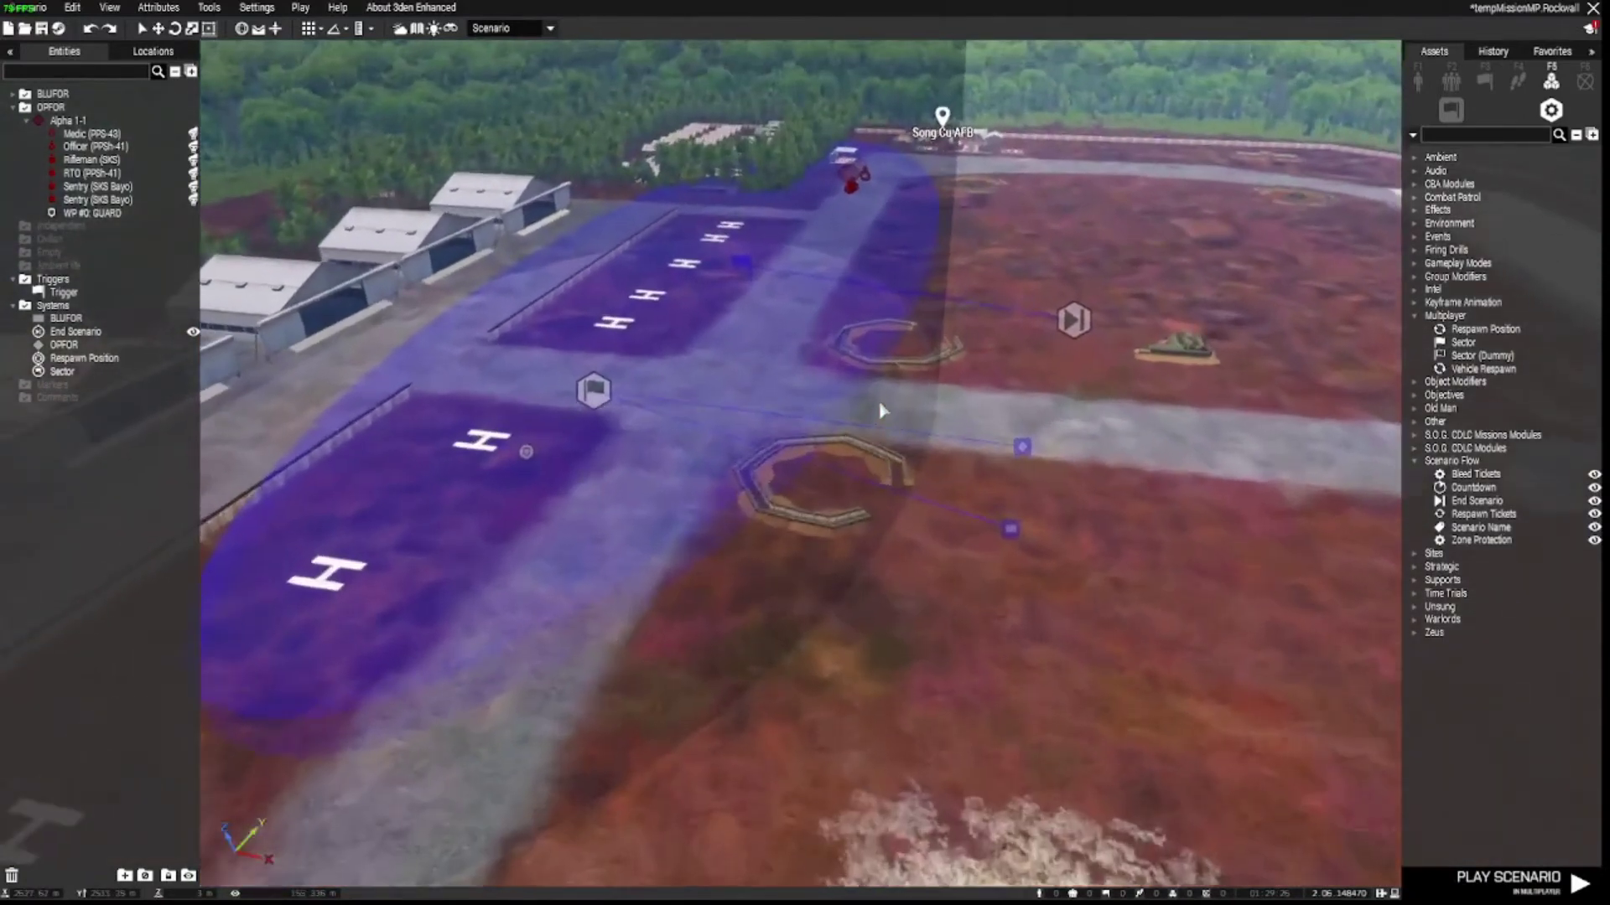
pyautogui.press('a')
pyautogui.moveTo(879, 403)
pyautogui.mouseDown(button='right')
pyautogui.moveTo(874, 430)
pyautogui.moveTo(886, 409)
pyautogui.mouseUp(button='right')
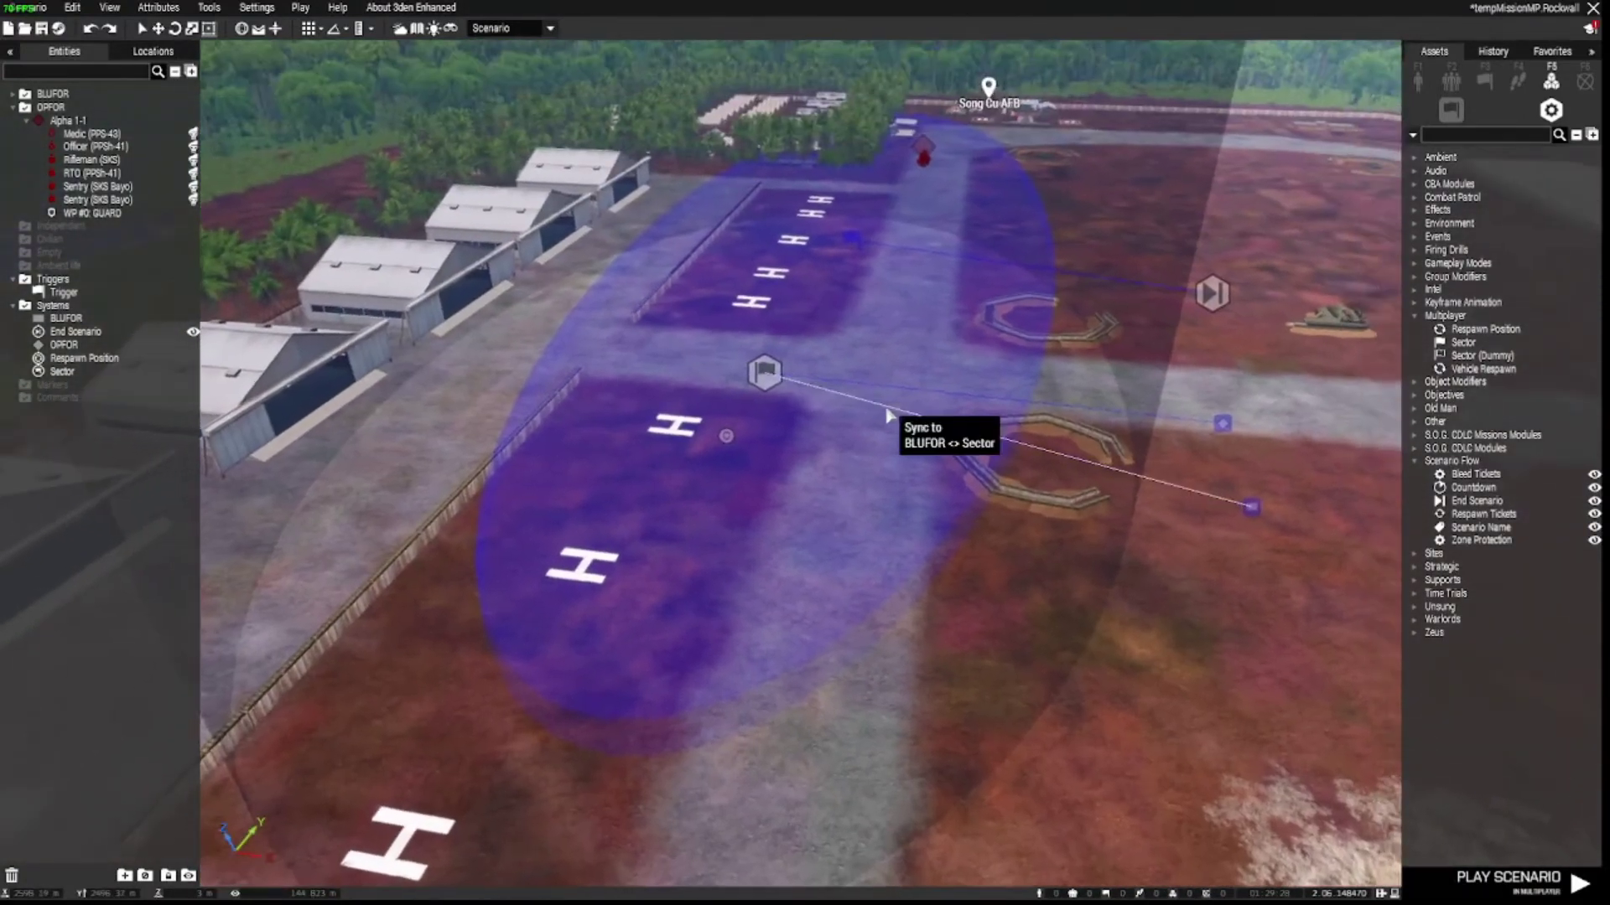
pyautogui.scroll(-3, 888, 414)
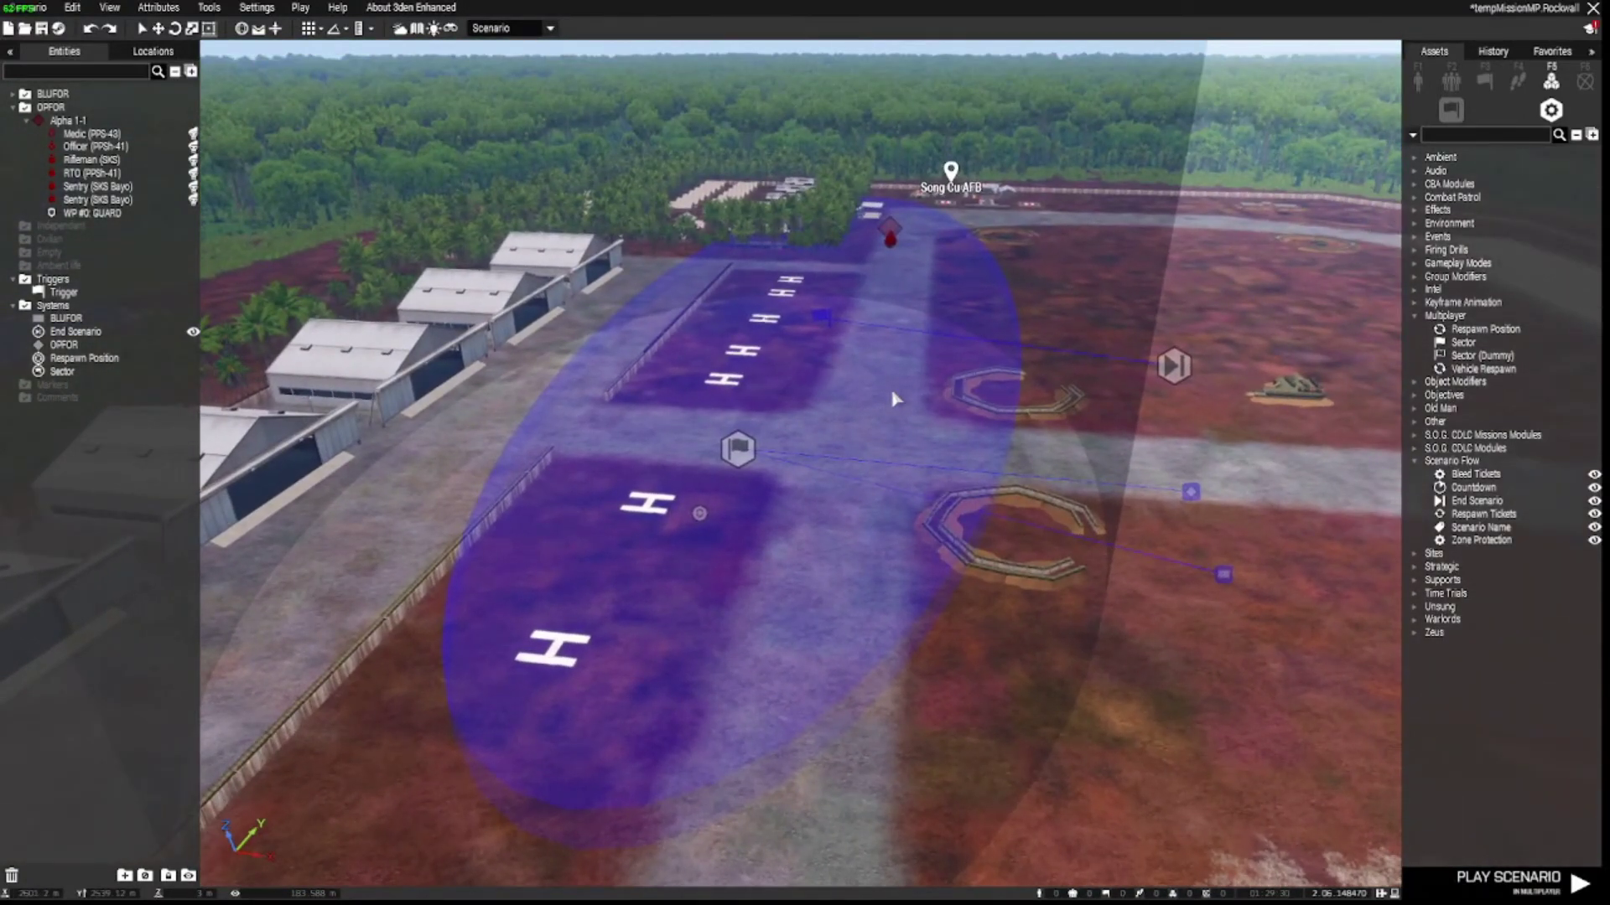
pyautogui.scroll(-3, 895, 400)
pyautogui.scroll(-5, 893, 400)
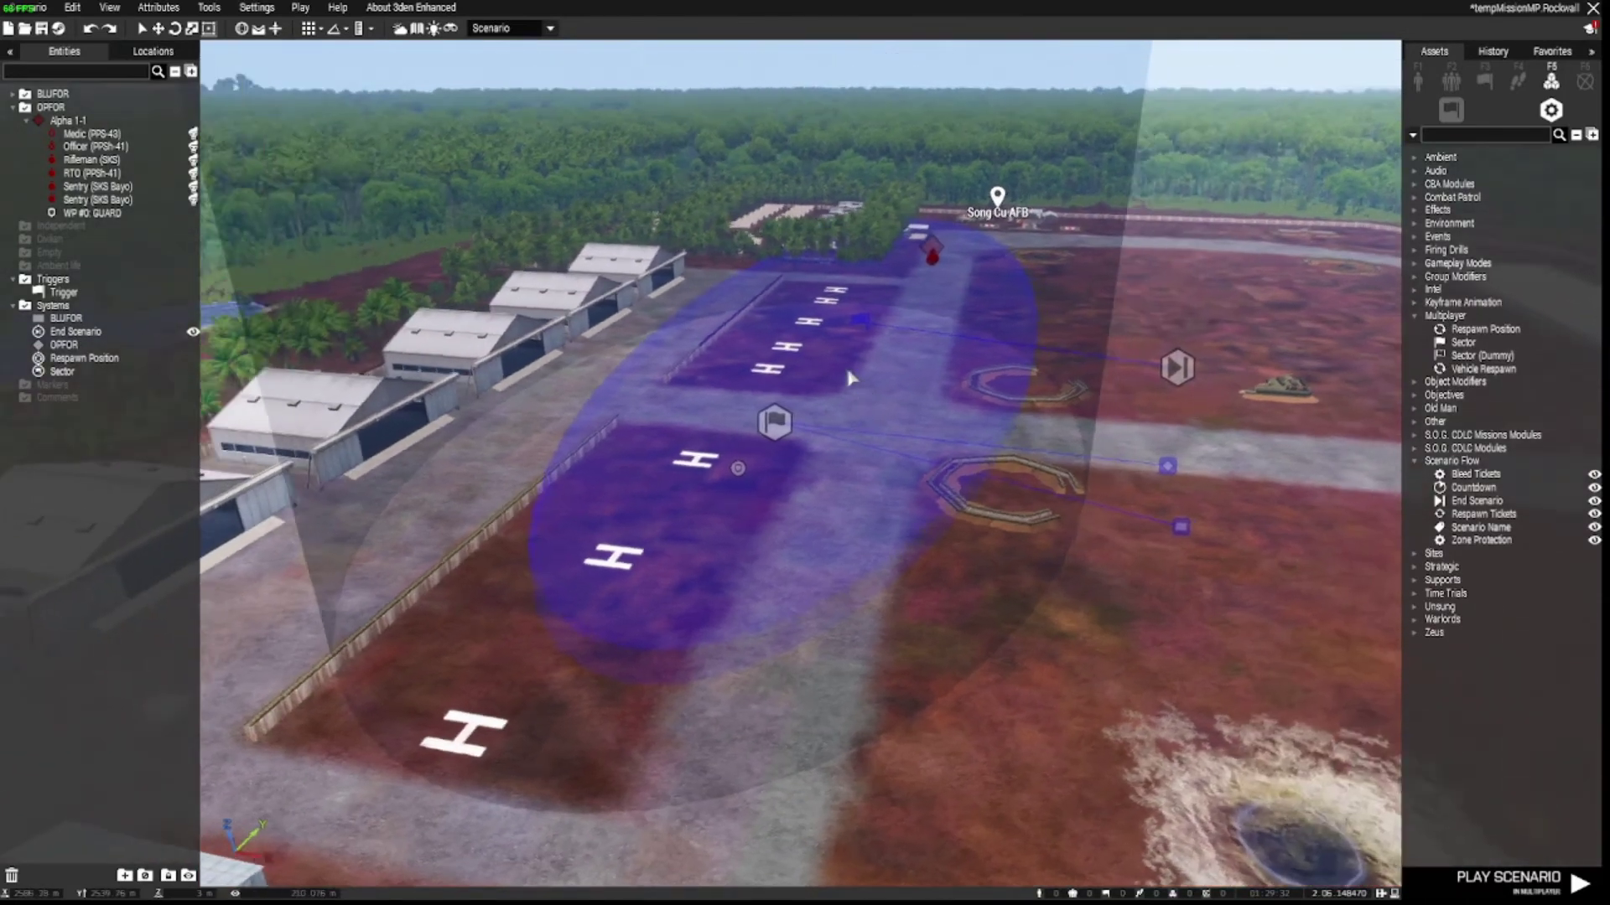
pyautogui.scroll(4, 845, 390)
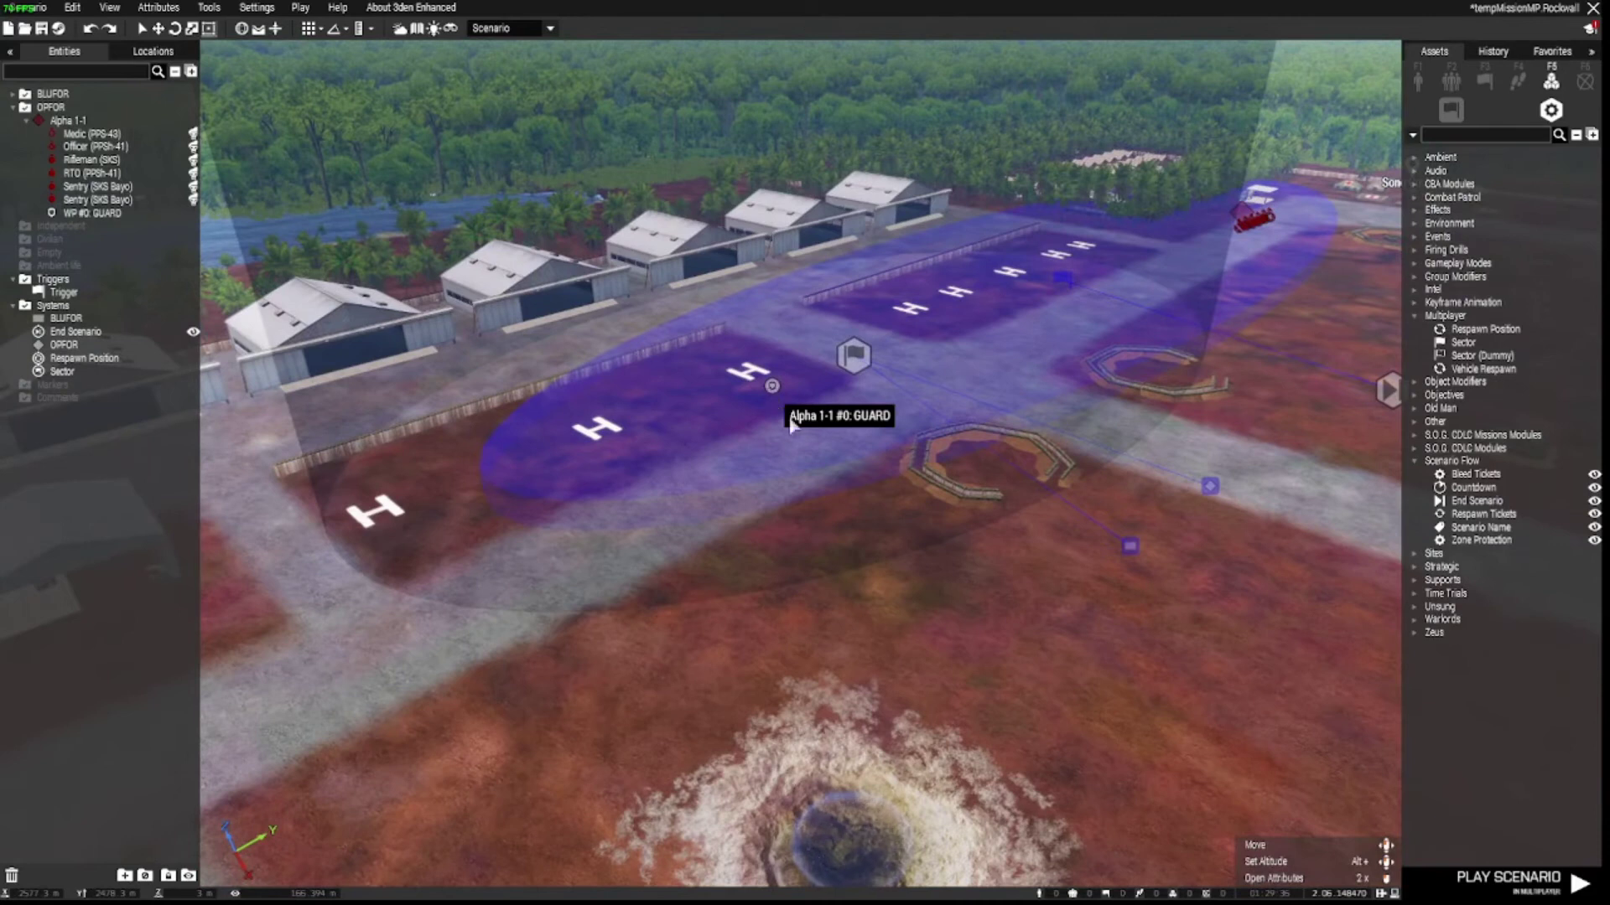
pyautogui.moveTo(961, 655); pyautogui.dragTo(889, 596, button='right')
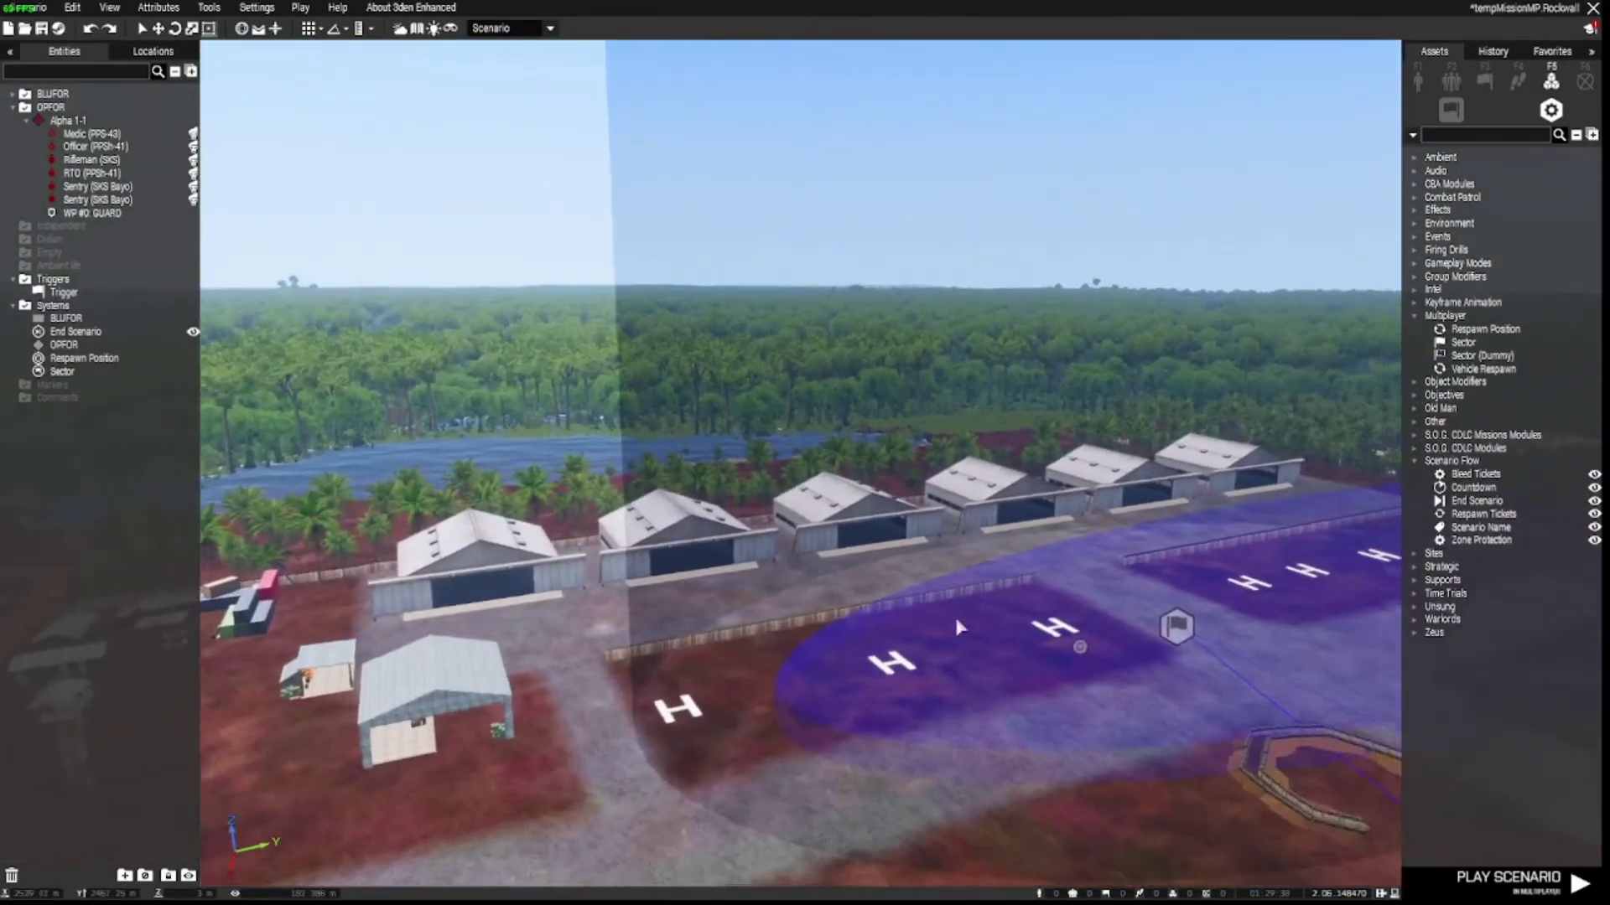
pyautogui.moveTo(958, 620); pyautogui.dragTo(1000, 622, button='right')
pyautogui.press('s')
pyautogui.press('a')
pyautogui.press('z')
pyautogui.press('w')
pyautogui.press('d')
pyautogui.press('a')
pyautogui.press('w')
pyautogui.press('w')
pyautogui.press('a')
pyautogui.press('w')
pyautogui.press('d')
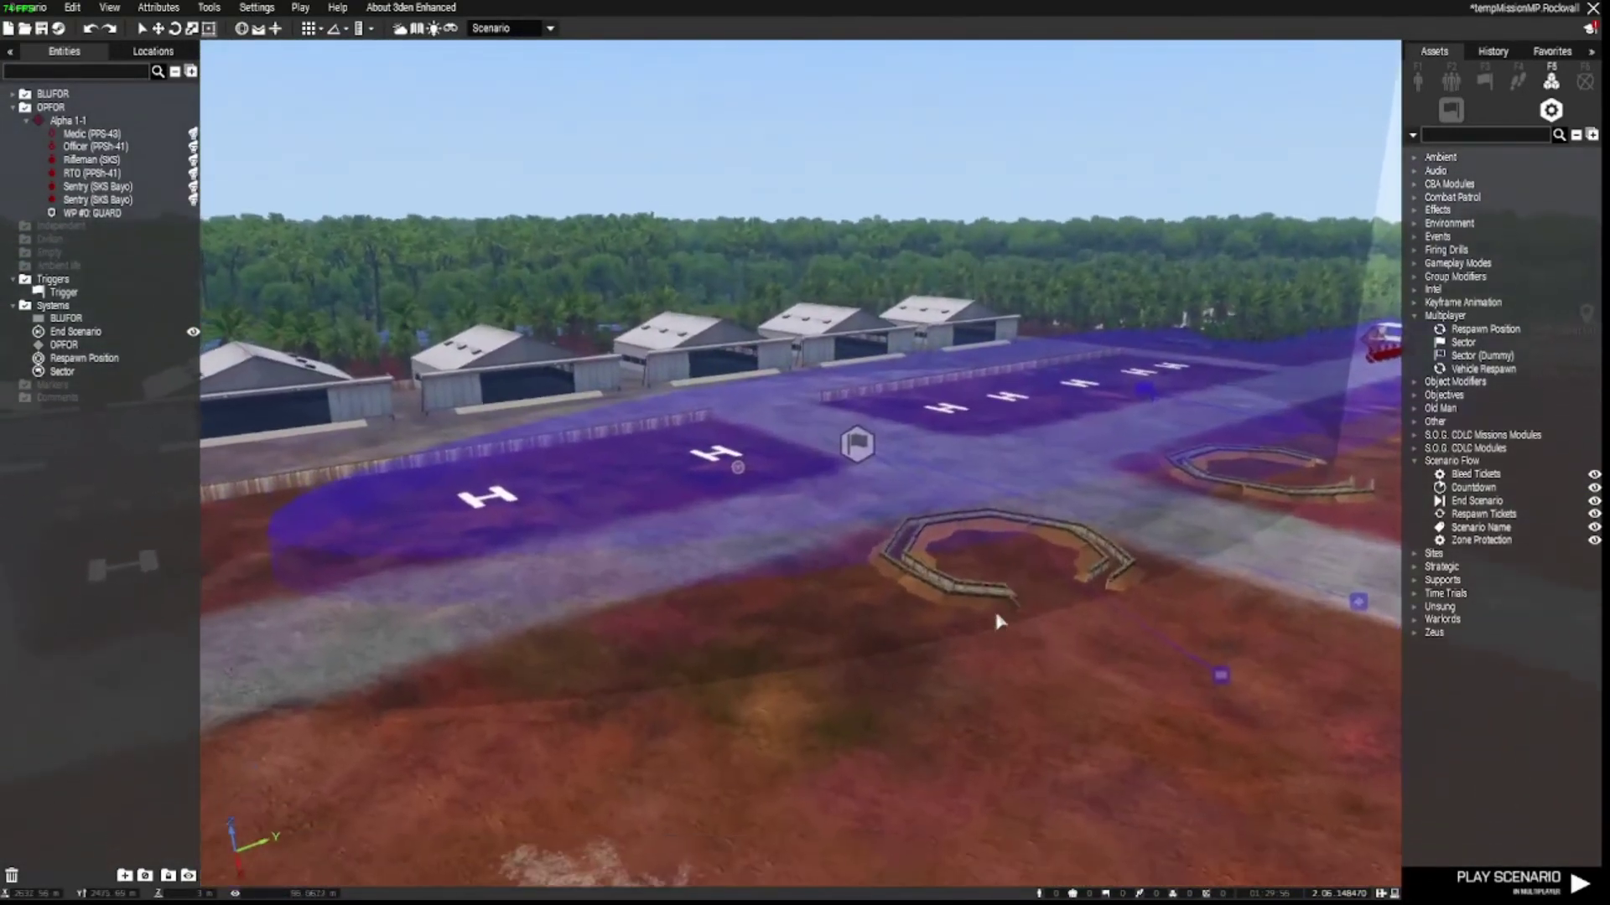
pyautogui.scroll(3, 1003, 637)
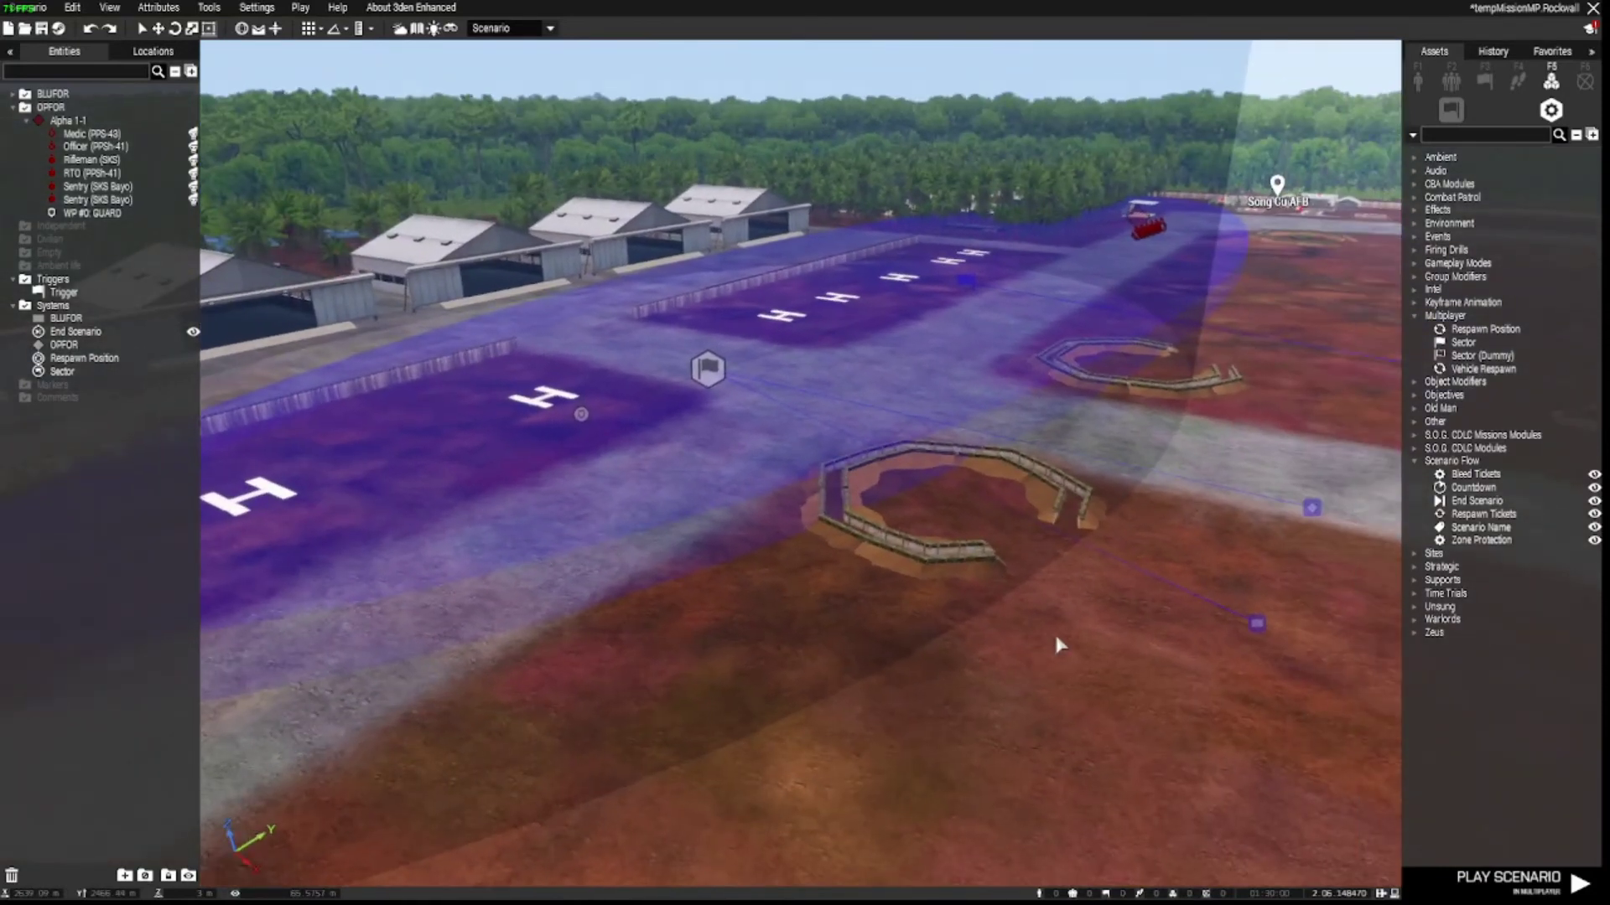
pyautogui.press('a')
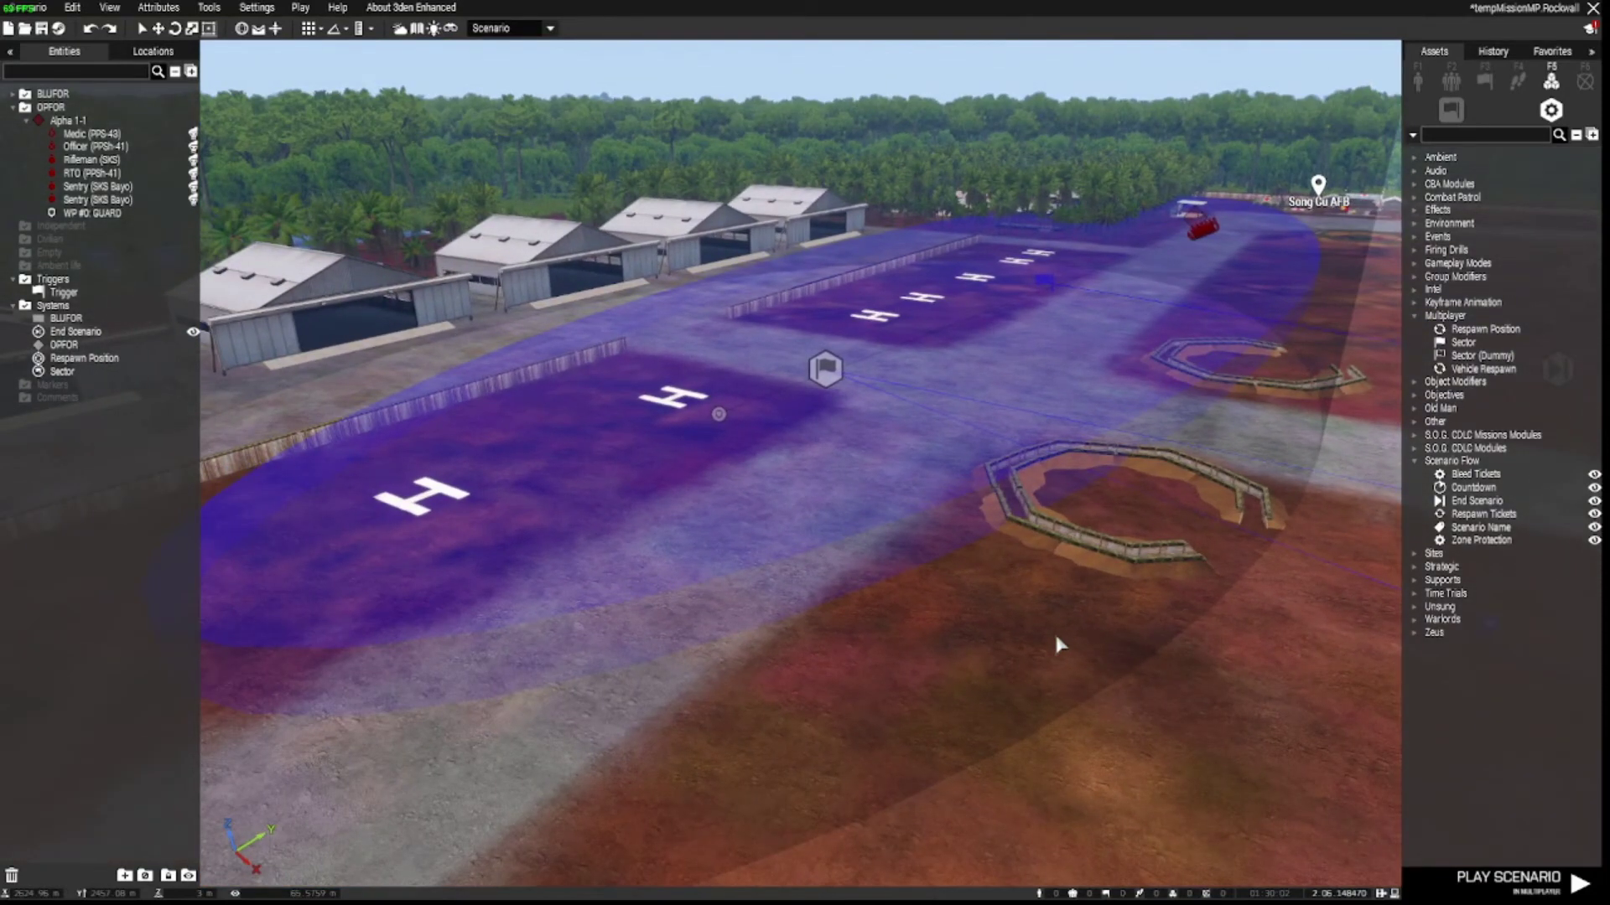
pyautogui.press('d')
pyautogui.moveTo(1057, 637); pyautogui.dragTo(981, 635, button='right')
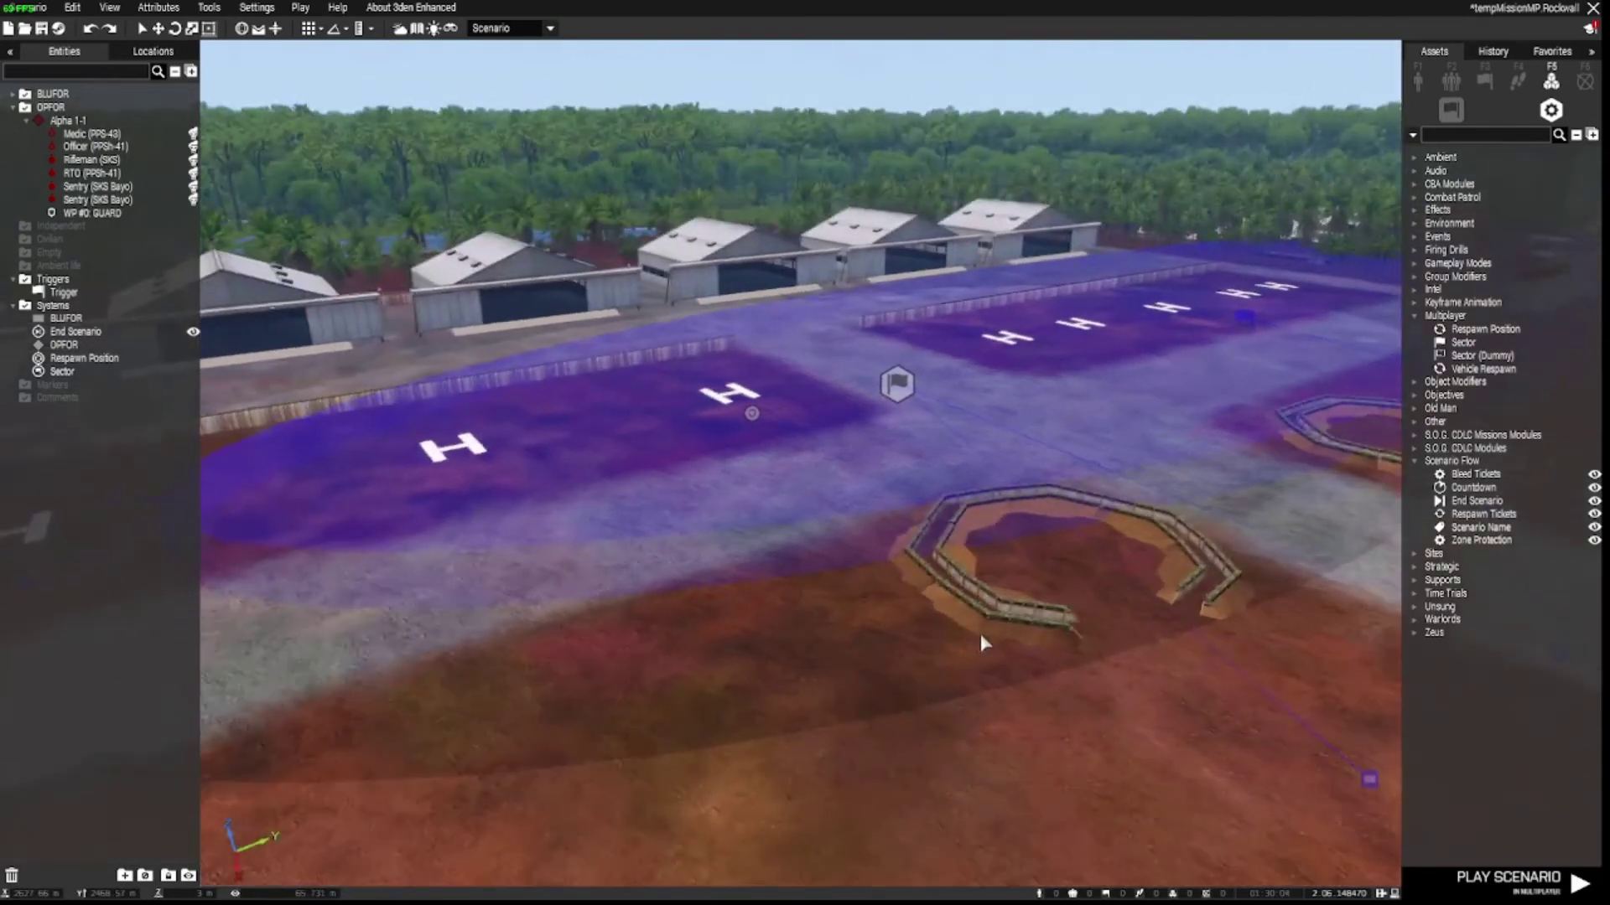
pyautogui.press('s')
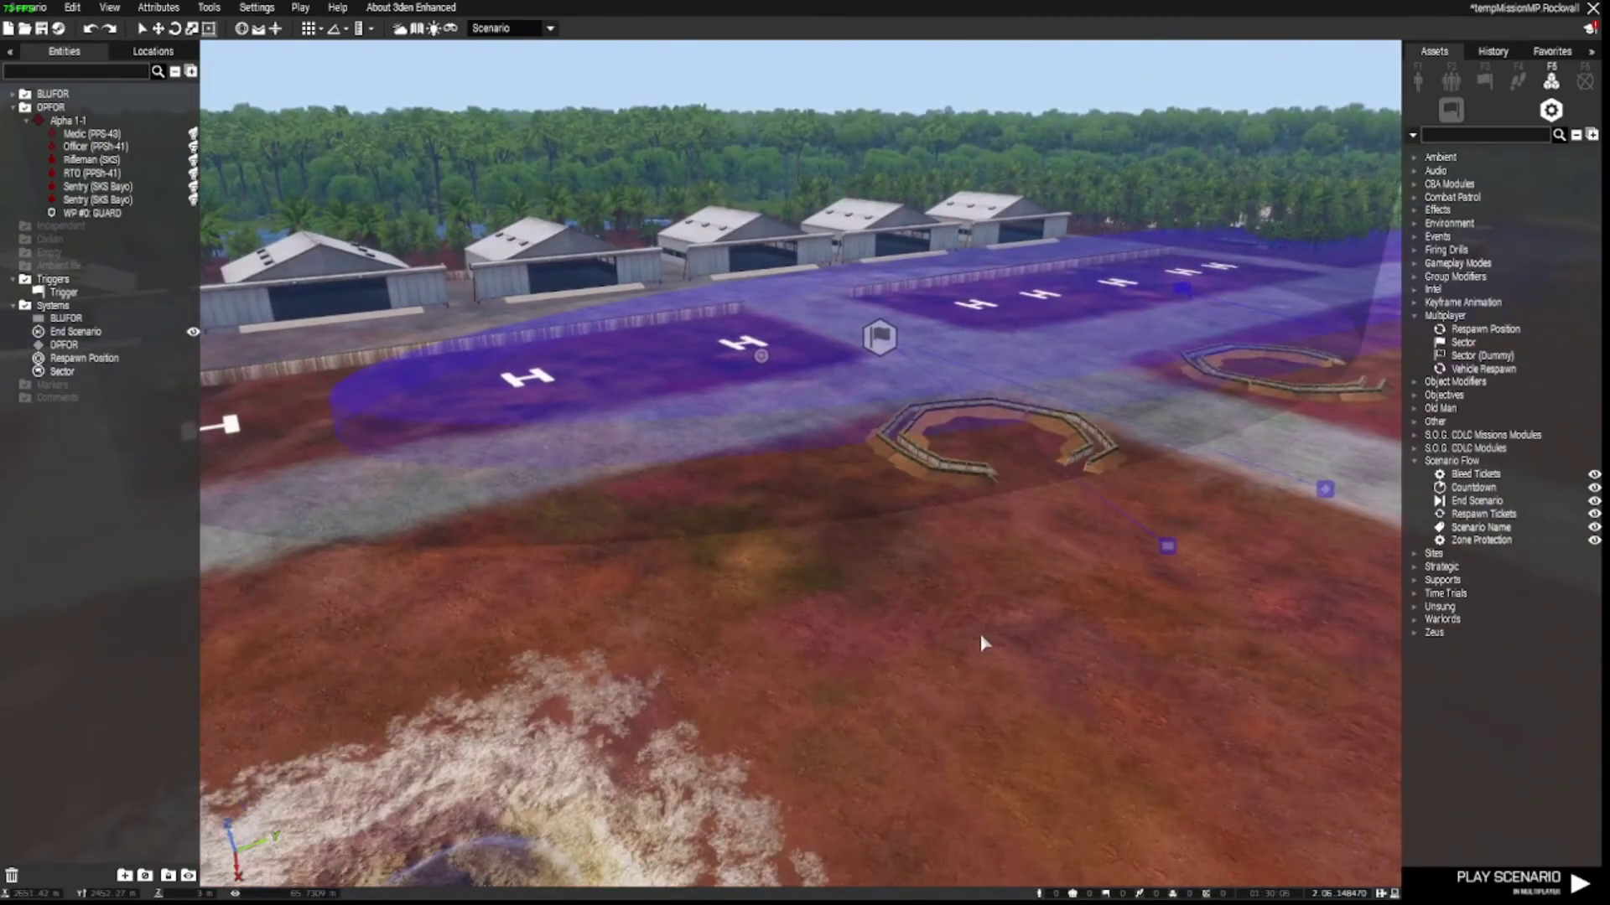
pyautogui.moveTo(981, 635)
pyautogui.mouseDown(button='right')
pyautogui.moveTo(903, 605)
pyautogui.moveTo(1086, 629)
pyautogui.moveTo(827, 650)
pyautogui.moveTo(812, 630)
pyautogui.moveTo(745, 629)
pyautogui.moveTo(767, 600)
pyautogui.moveTo(827, 629)
pyautogui.moveTo(1103, 640)
pyautogui.mouseUp(button='right')
pyautogui.press('s')
pyautogui.press('w')
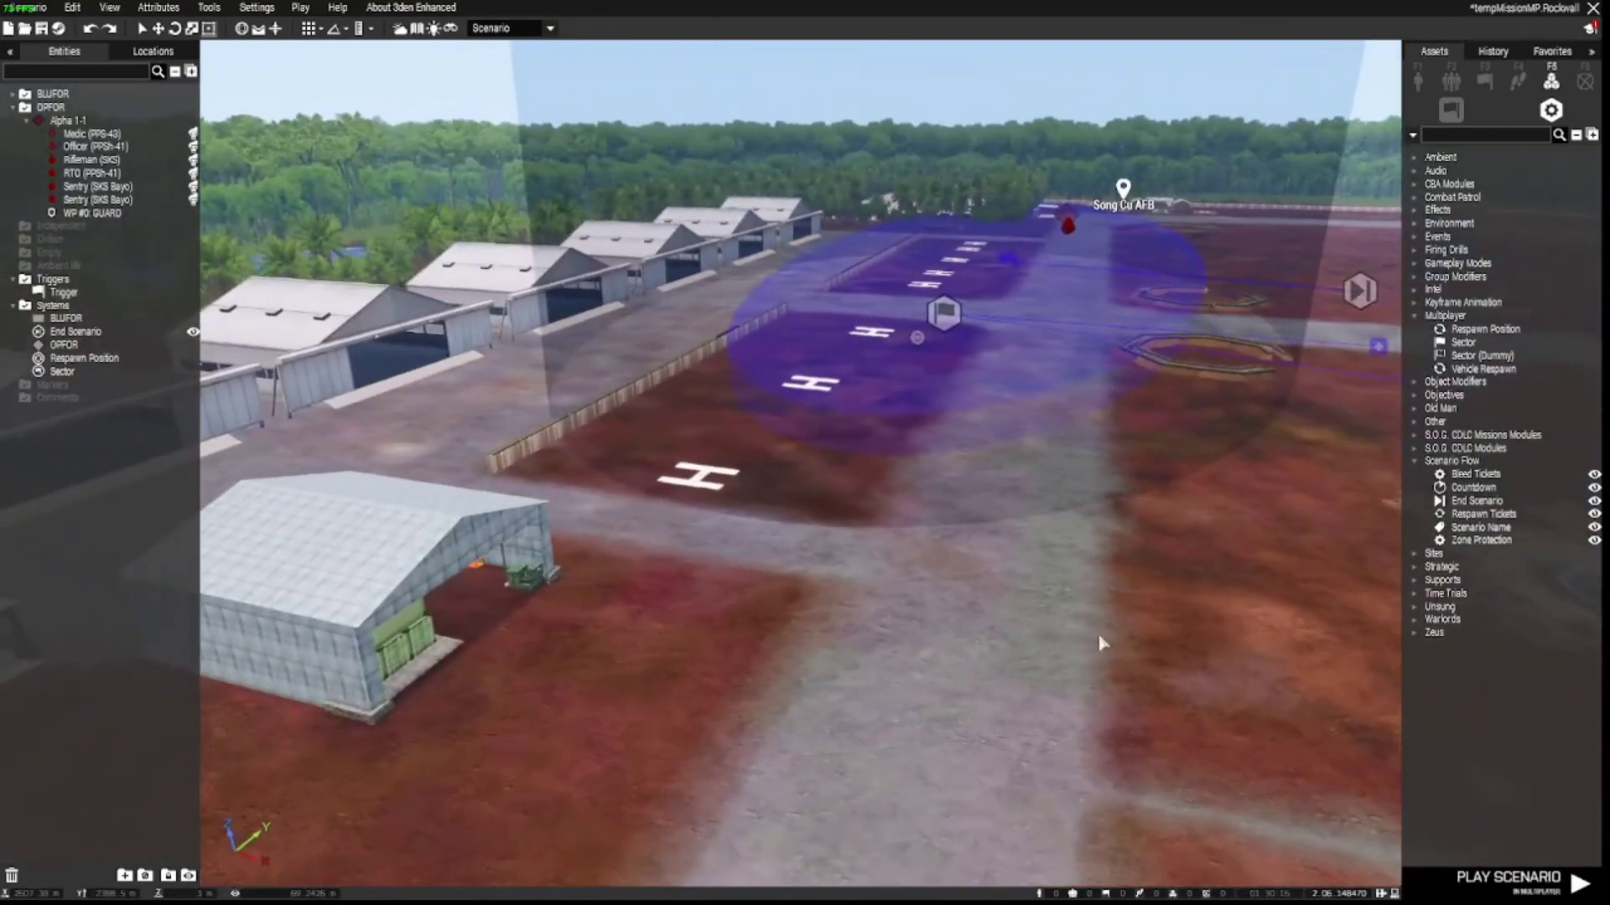